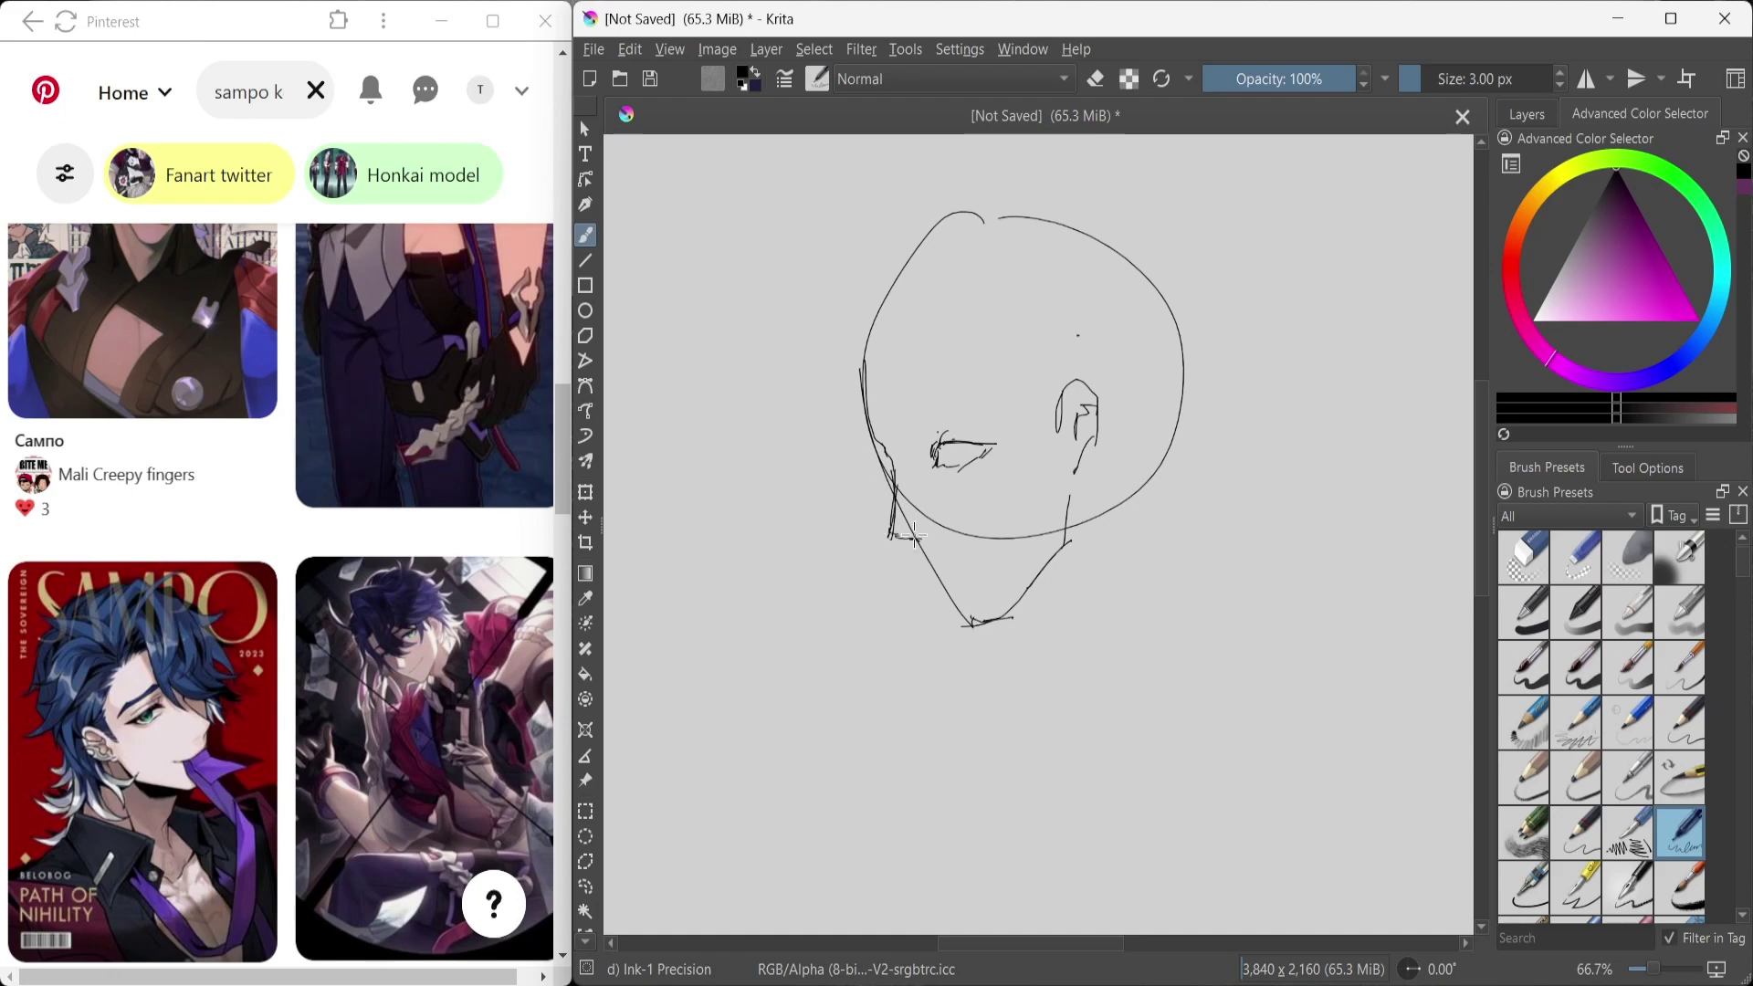
# Step: Mirror the canvas view and sketch the face details, the neck and the back of the shoulder below the head
pyautogui.press('m')
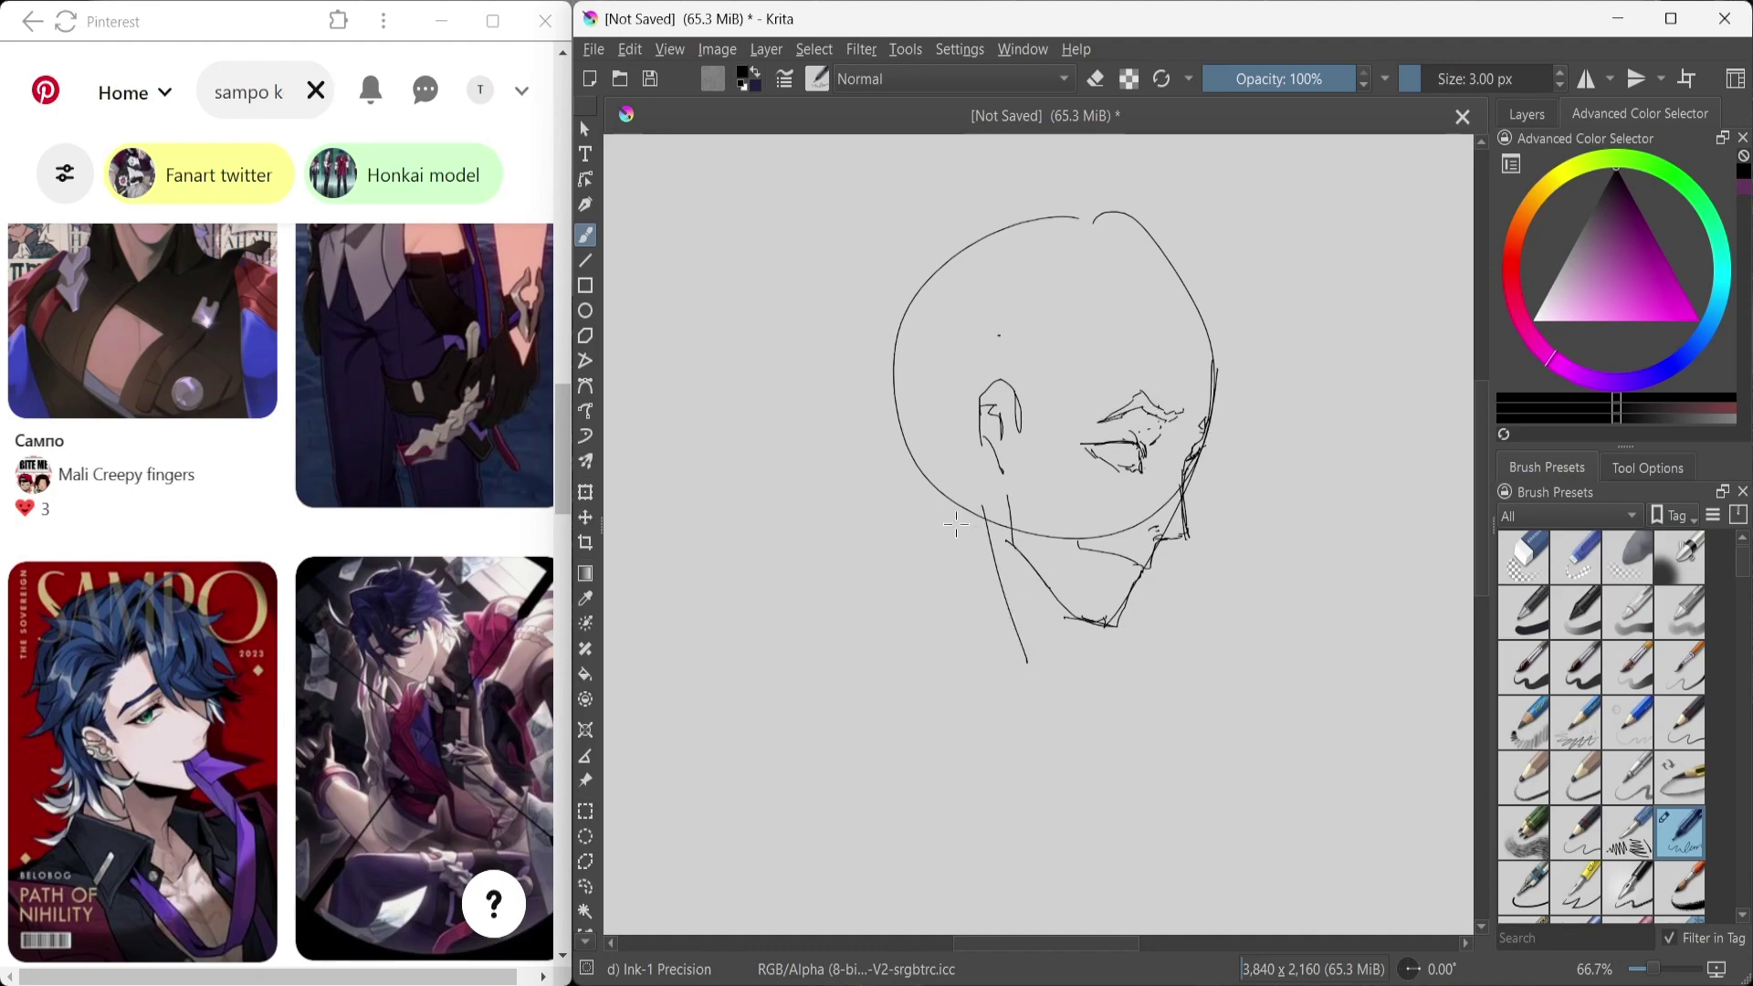
pyautogui.press('-')
pyautogui.moveTo(917, 512); pyautogui.dragTo(881, 657)
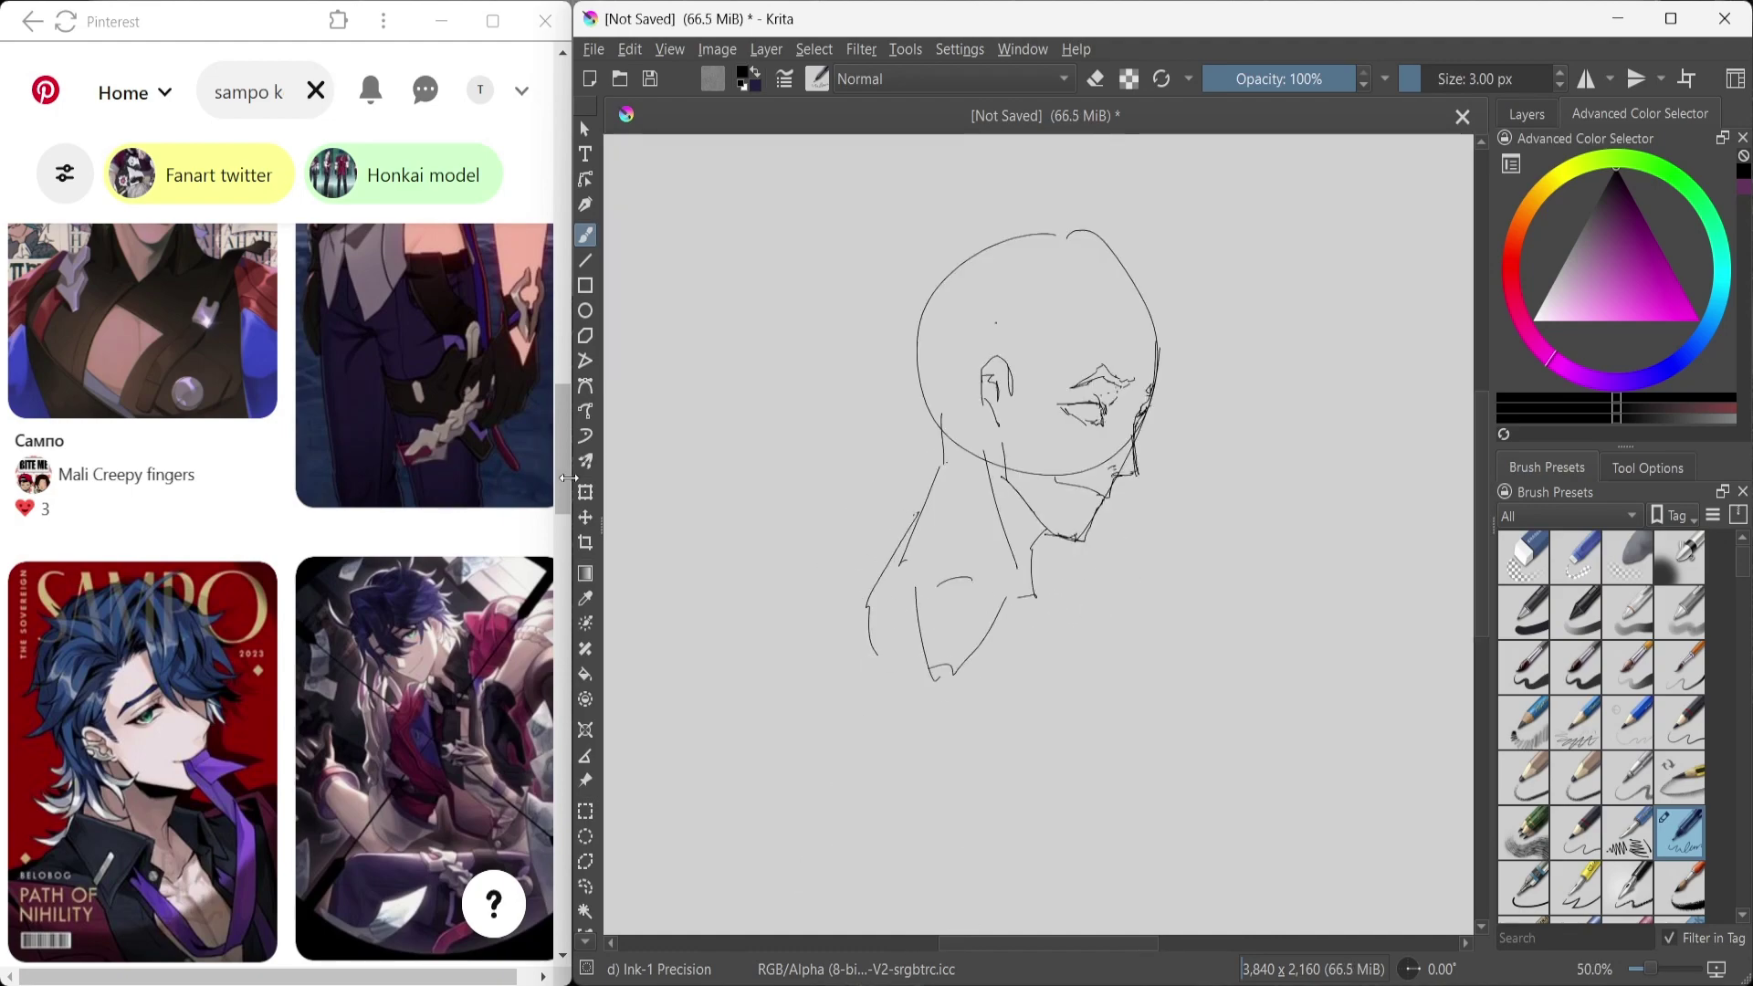
pyautogui.scroll(15, 559, 476)
pyautogui.scroll(-2, 884, 484)
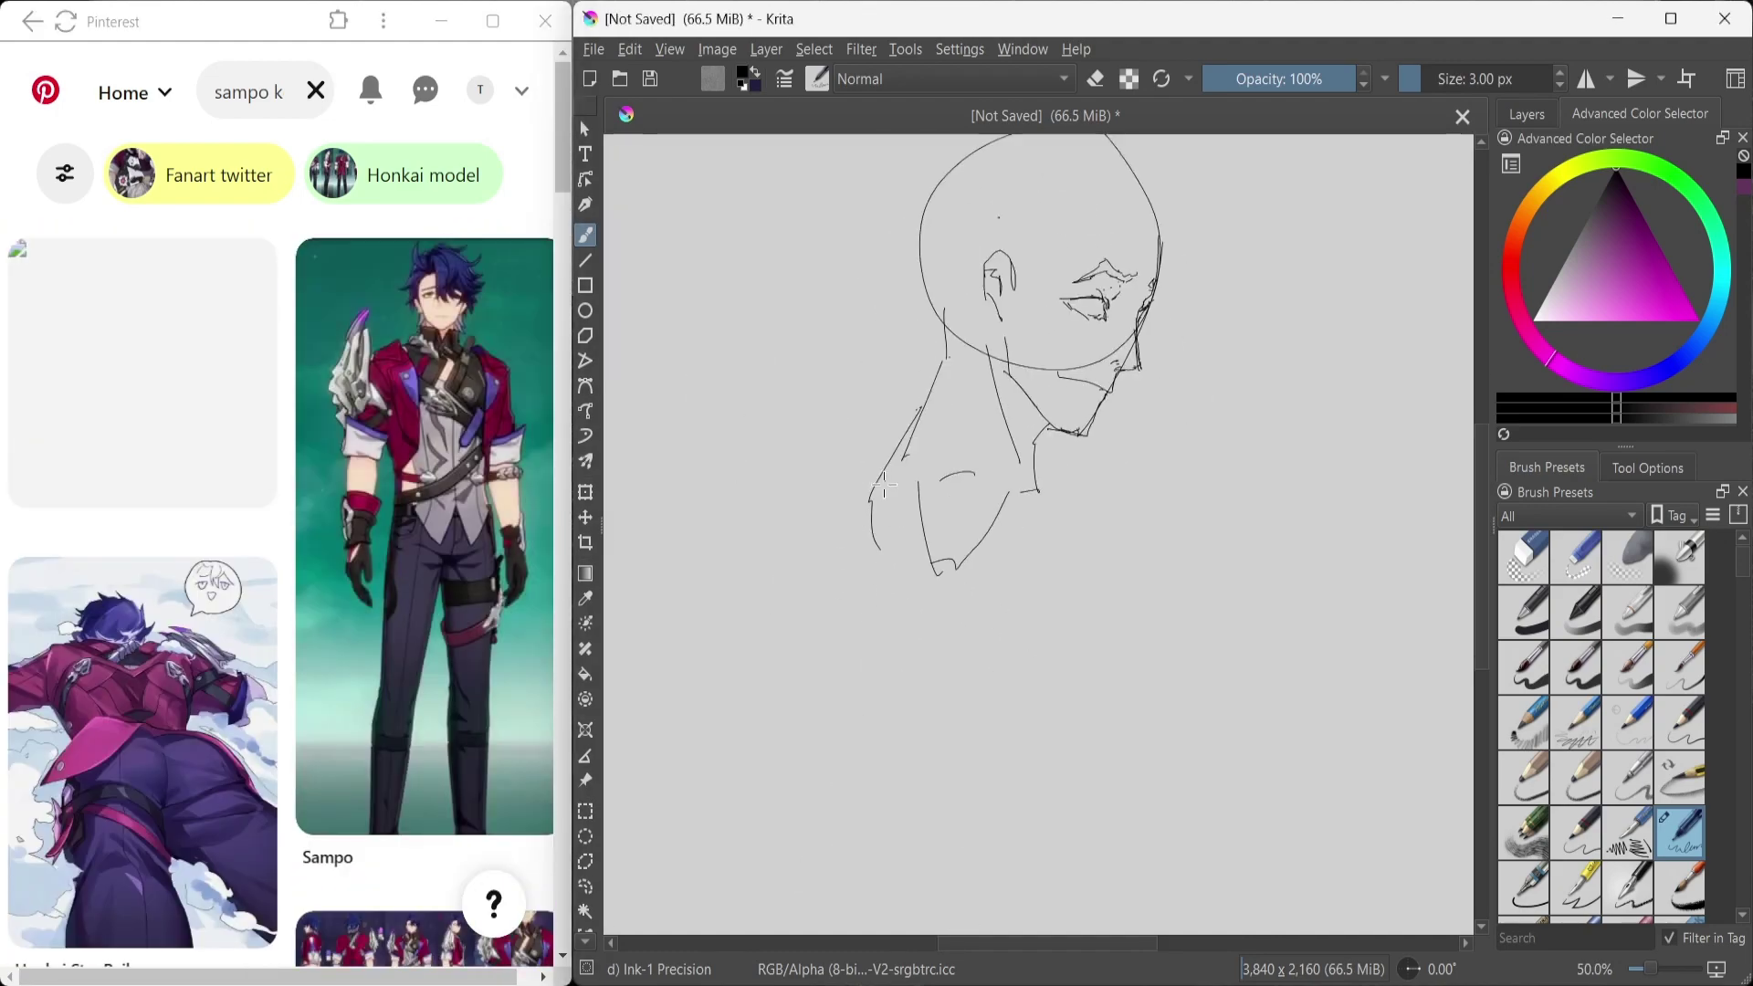
# Step: Undo the looping scribble in front of the face and sketch the near shoulder, upper arm and jacket sleeve folds
pyautogui.press('m')
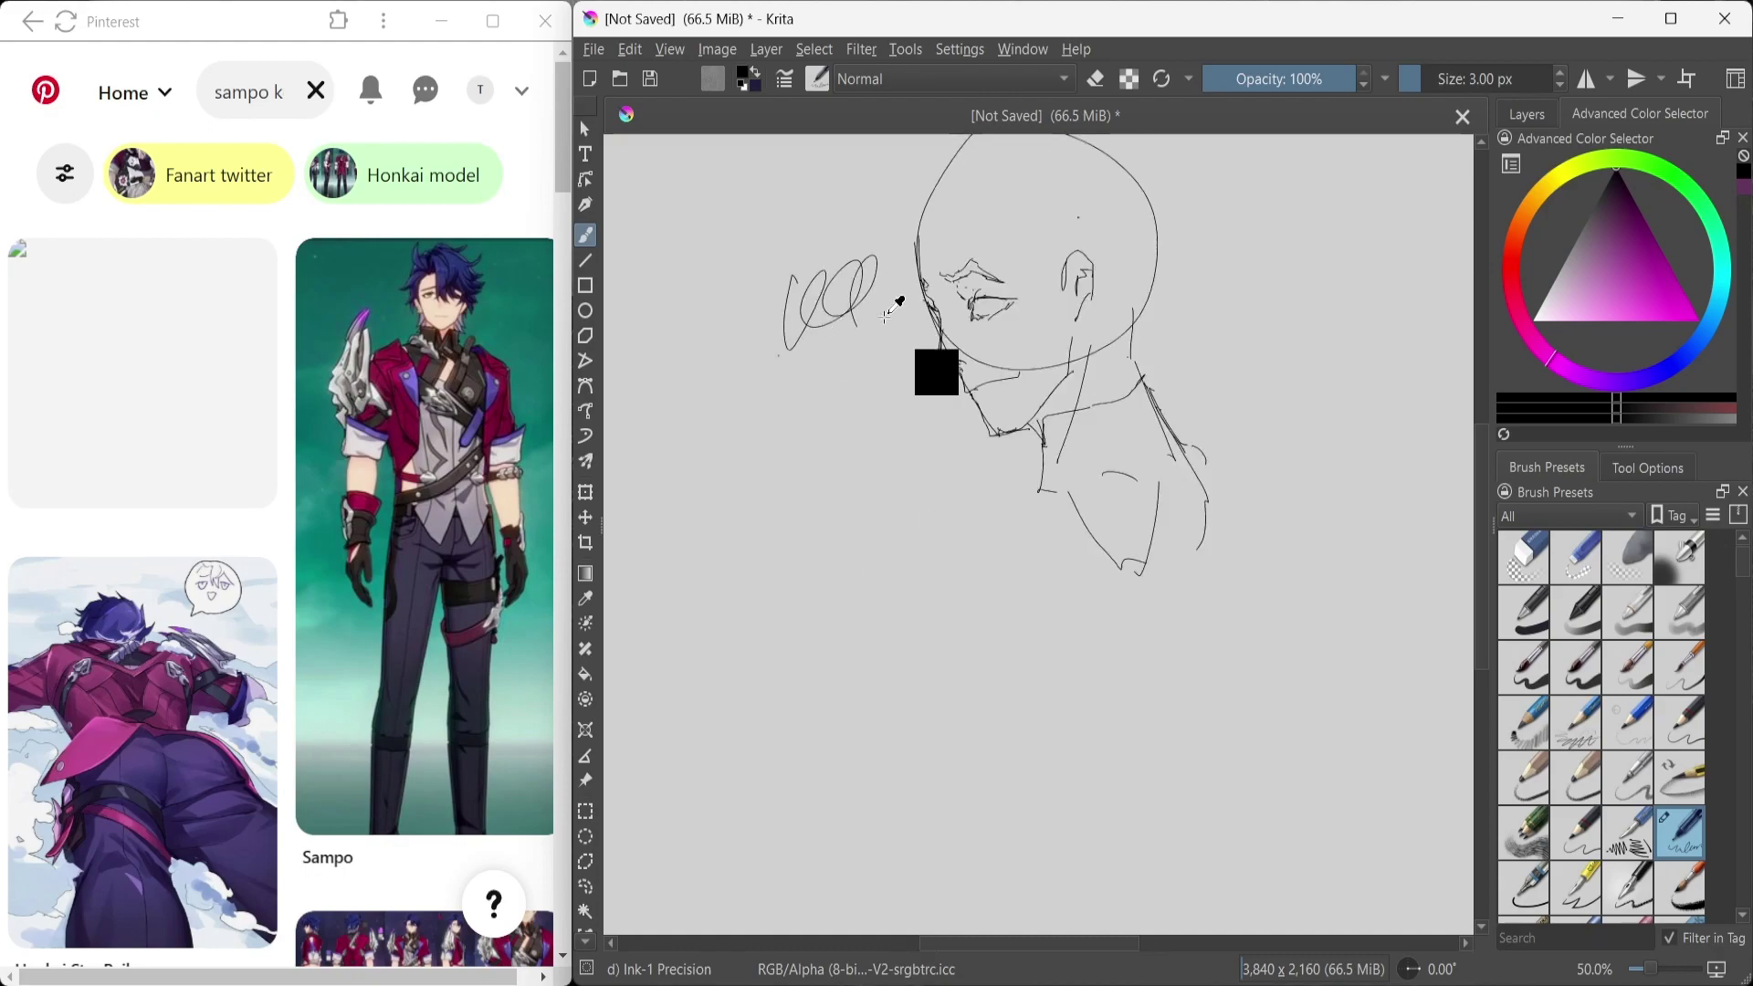
pyautogui.hotkey('ctrl', 'z')
pyautogui.moveTo(1026, 654); pyautogui.dragTo(1034, 686)
pyautogui.scroll(-15, 550, 327)
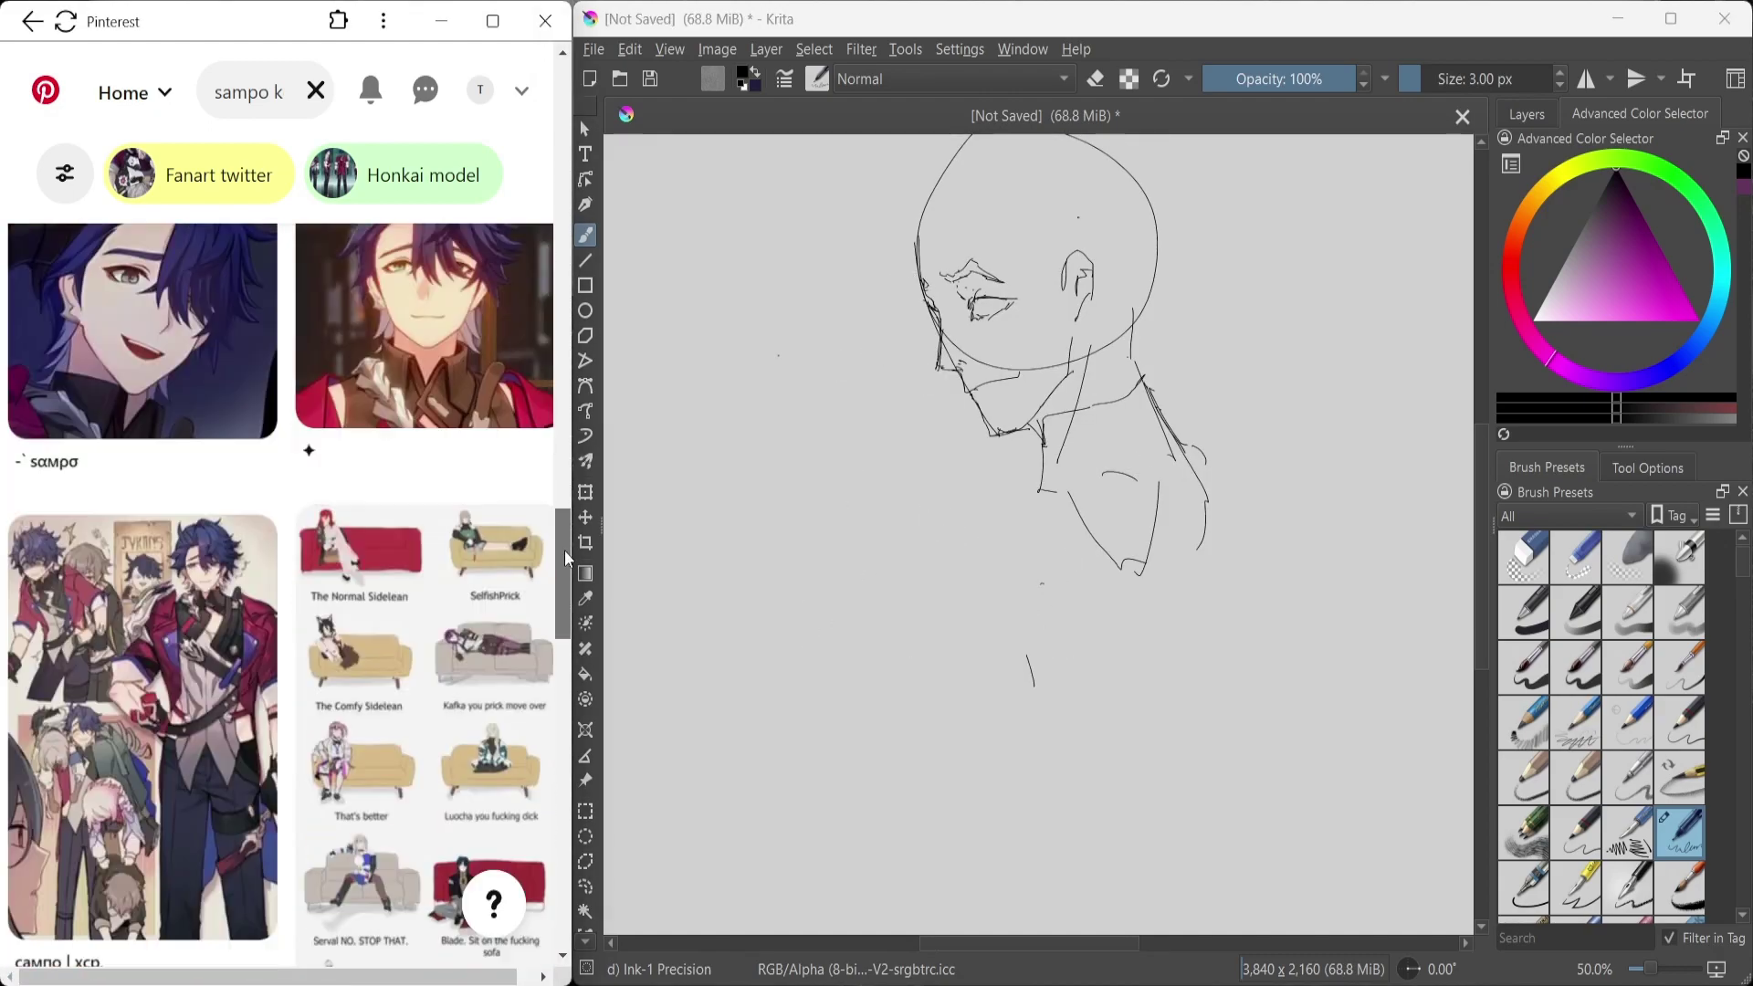
pyautogui.scroll(15, 557, 341)
pyautogui.moveTo(1037, 626); pyautogui.dragTo(1068, 667)
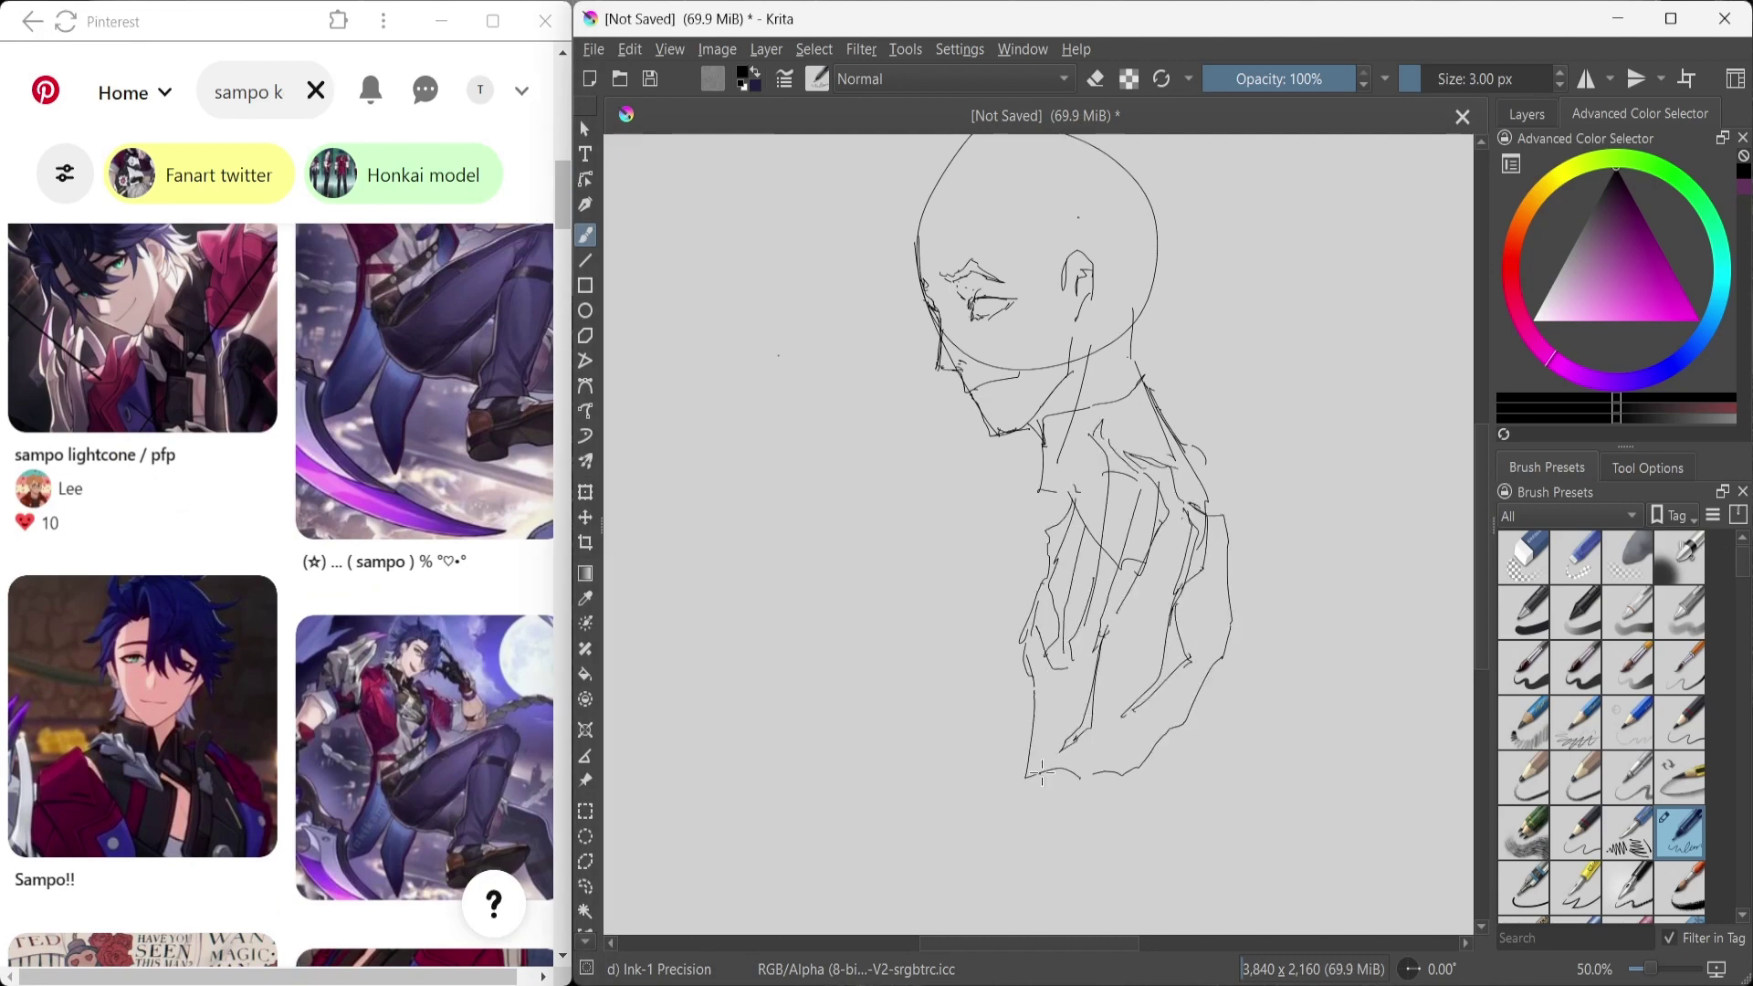
pyautogui.scroll(10, 561, 173)
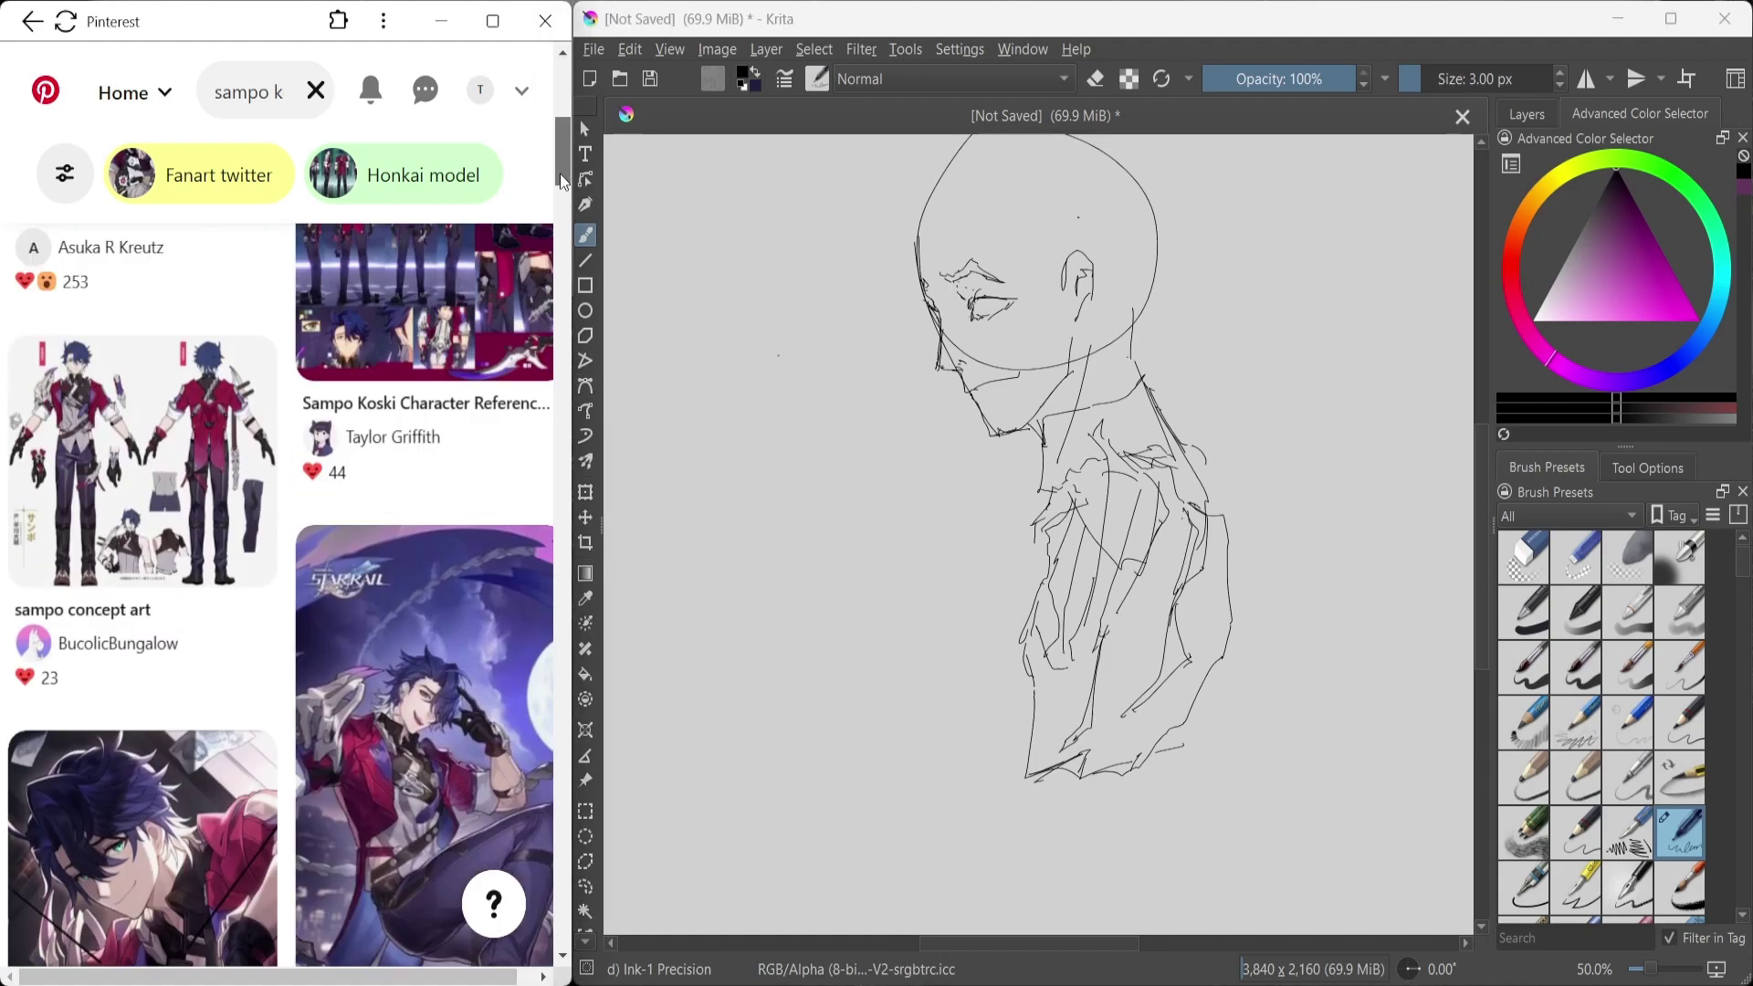
# Step: Sketch the chest edge and the raised hand with its forearm, and transform the arm farther away from the torso
pyautogui.moveTo(1043, 443); pyautogui.dragTo(968, 674)
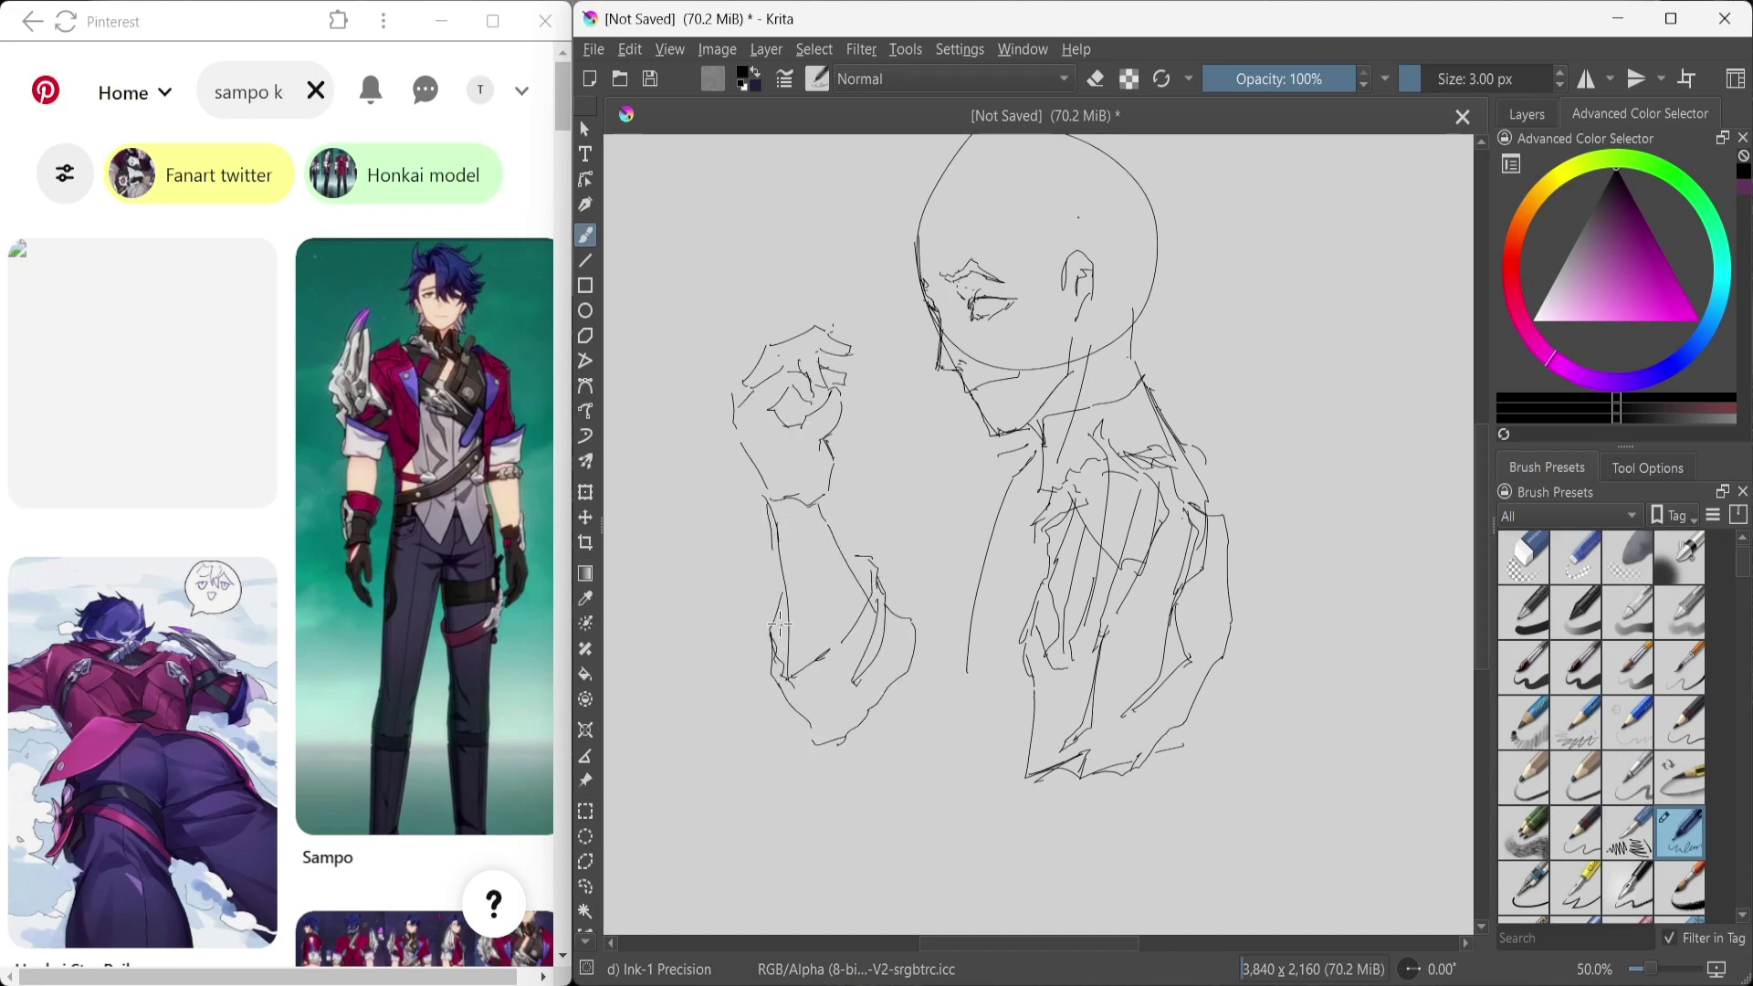
pyautogui.hotkey('ctrl', 't')
pyautogui.moveTo(883, 520)
pyautogui.mouseDown()
pyautogui.moveTo(803, 524)
pyautogui.moveTo(984, 436)
pyautogui.mouseUp()
pyautogui.press('Return')
pyautogui.press('b')
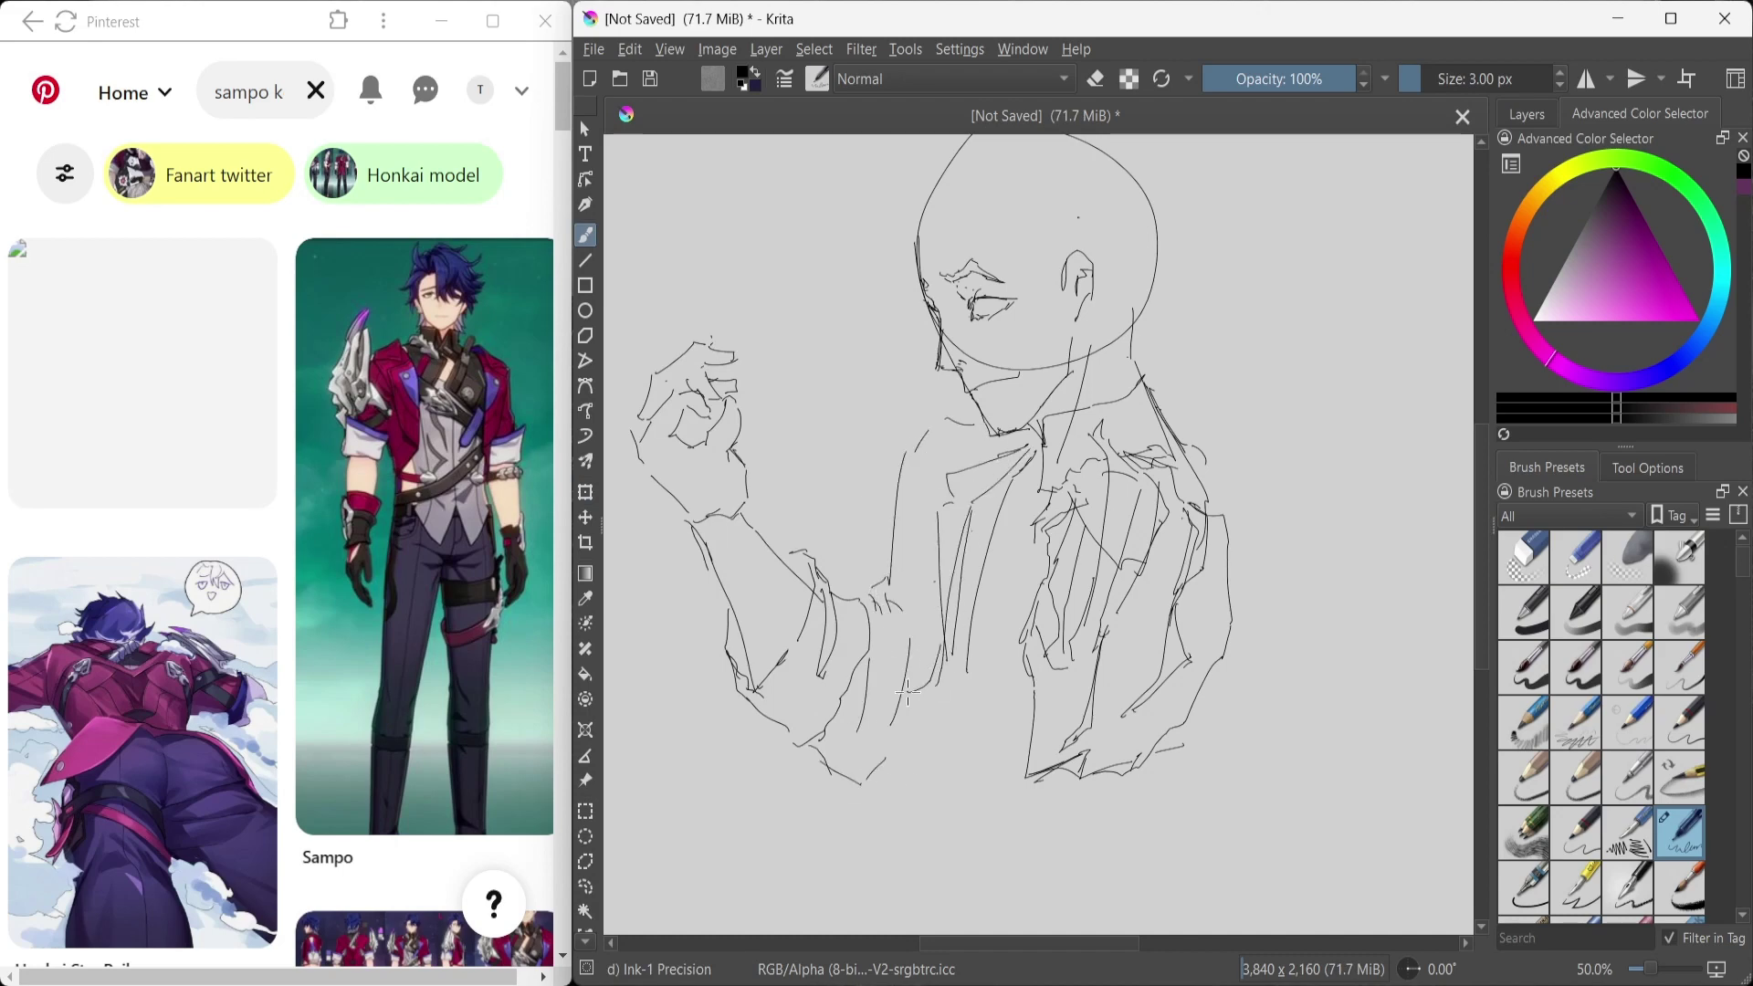
# Step: Sketch the other forearm bent across the waist with its rolled sleeve cuff, undoing a stray change
pyautogui.moveTo(937, 742); pyautogui.dragTo(938, 578)
pyautogui.moveTo(1217, 525); pyautogui.dragTo(1206, 598)
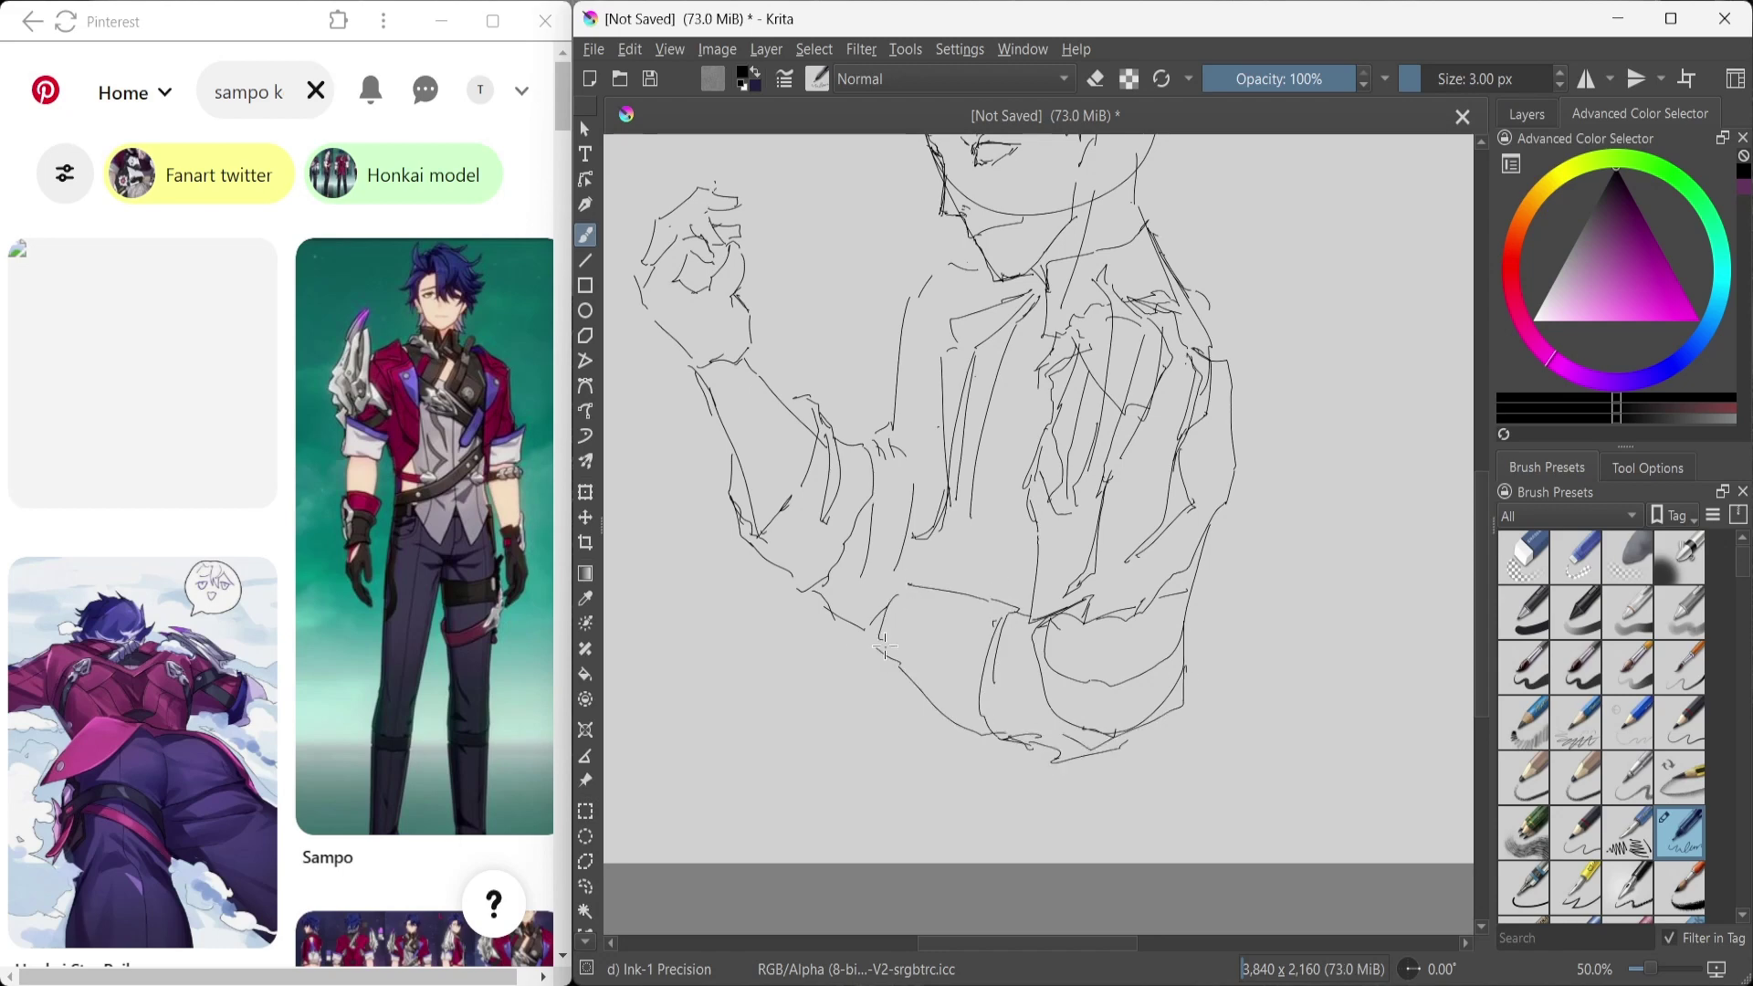
pyautogui.scroll(-2, 911, 581)
pyautogui.scroll(2, 878, 687)
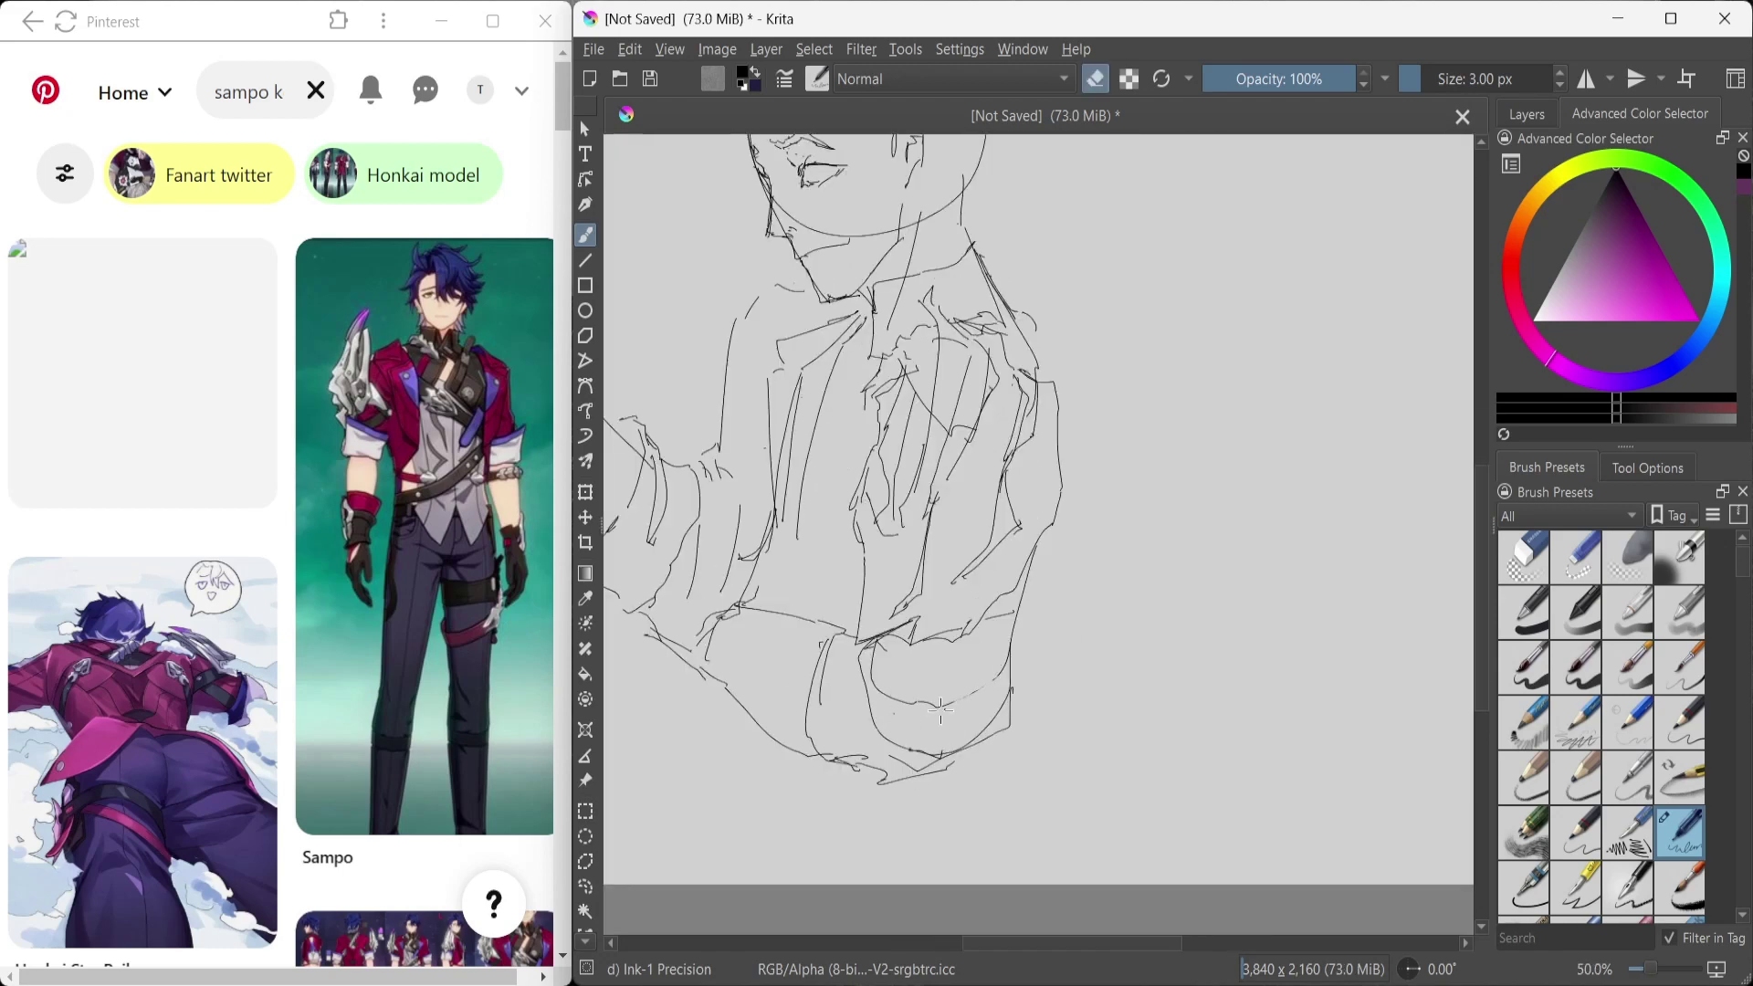
pyautogui.hotkey('ctrl', 'z')
pyautogui.moveTo(1000, 645); pyautogui.dragTo(1015, 801)
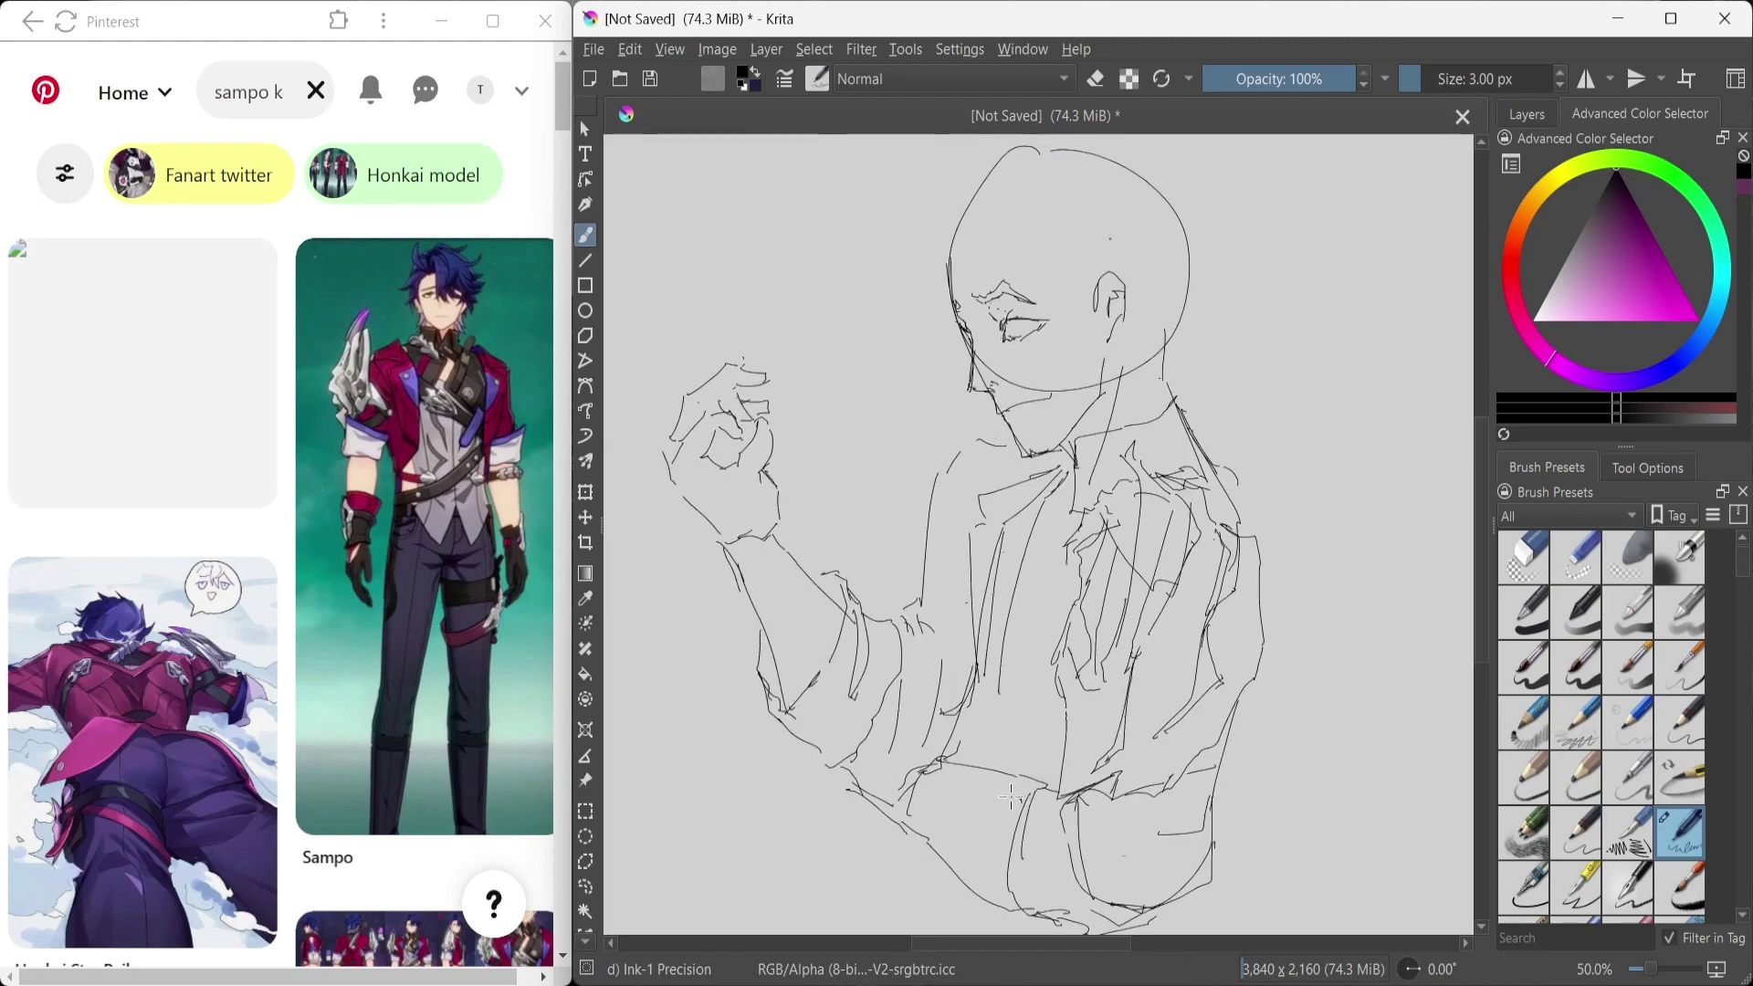
# Step: Sketch the hair around the head on Paint Layer 2, with long front locks and spiky ends at the nape
pyautogui.scroll(3, 1010, 797)
pyautogui.scroll(-5, 279, 594)
pyautogui.click(1526, 114)
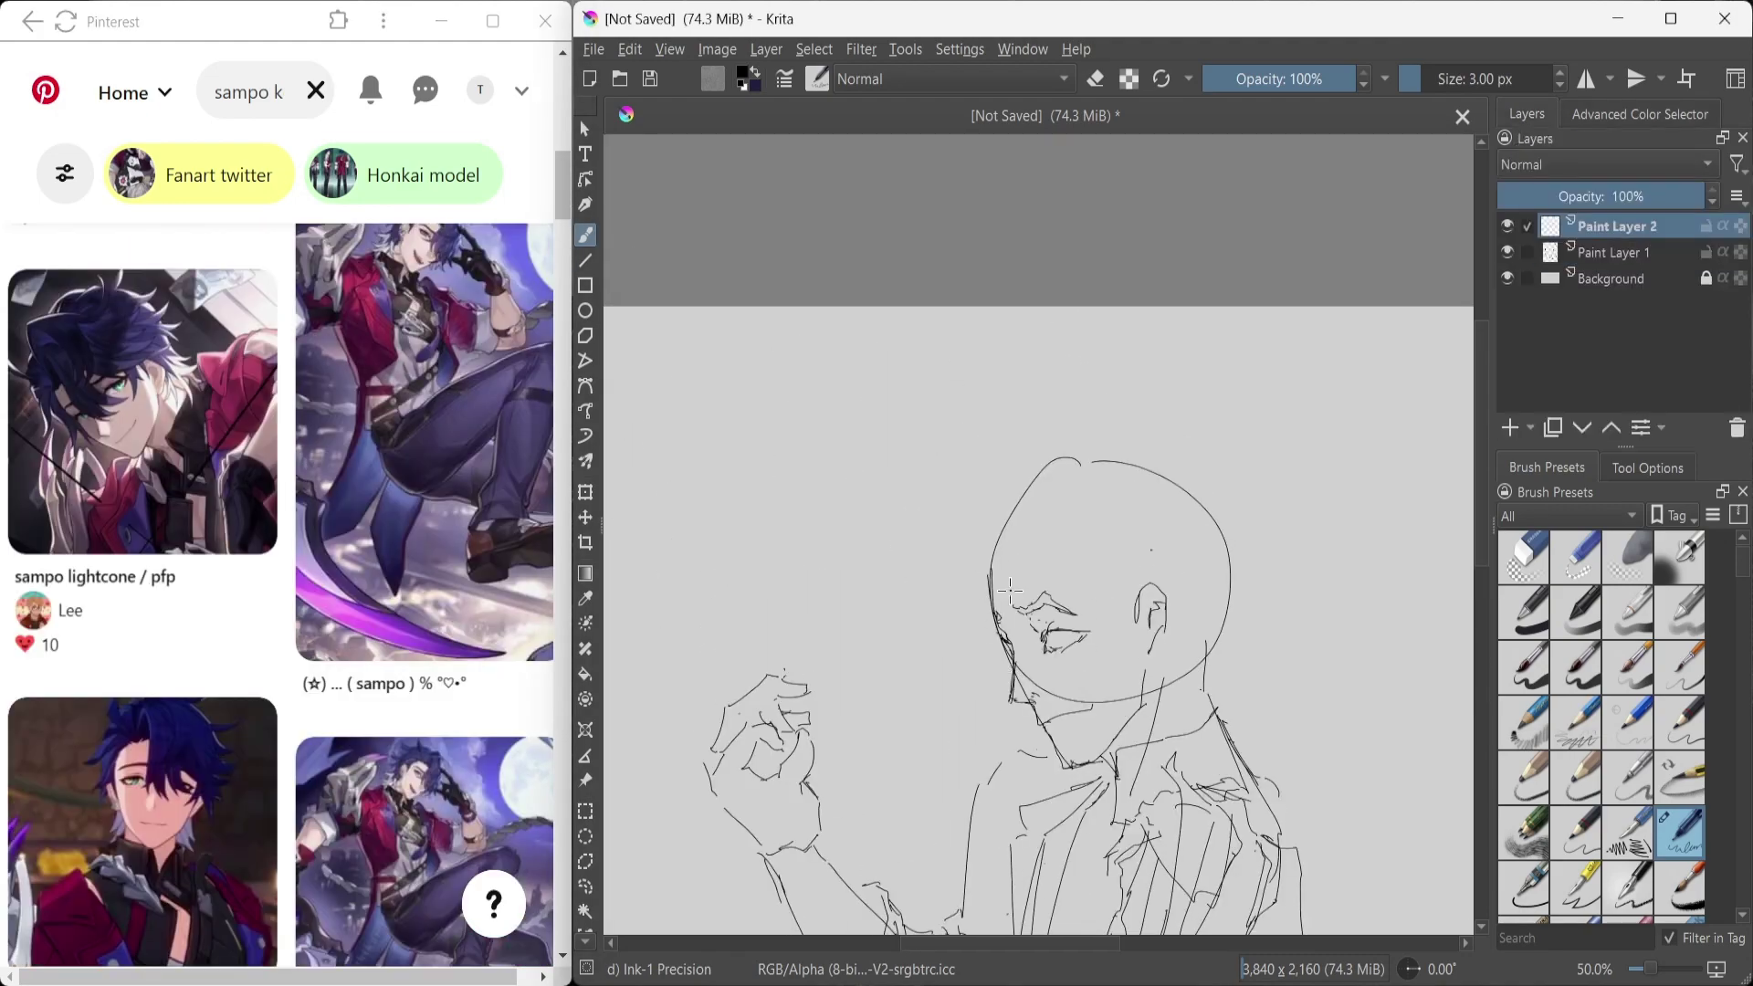
pyautogui.scroll(-1, 918, 695)
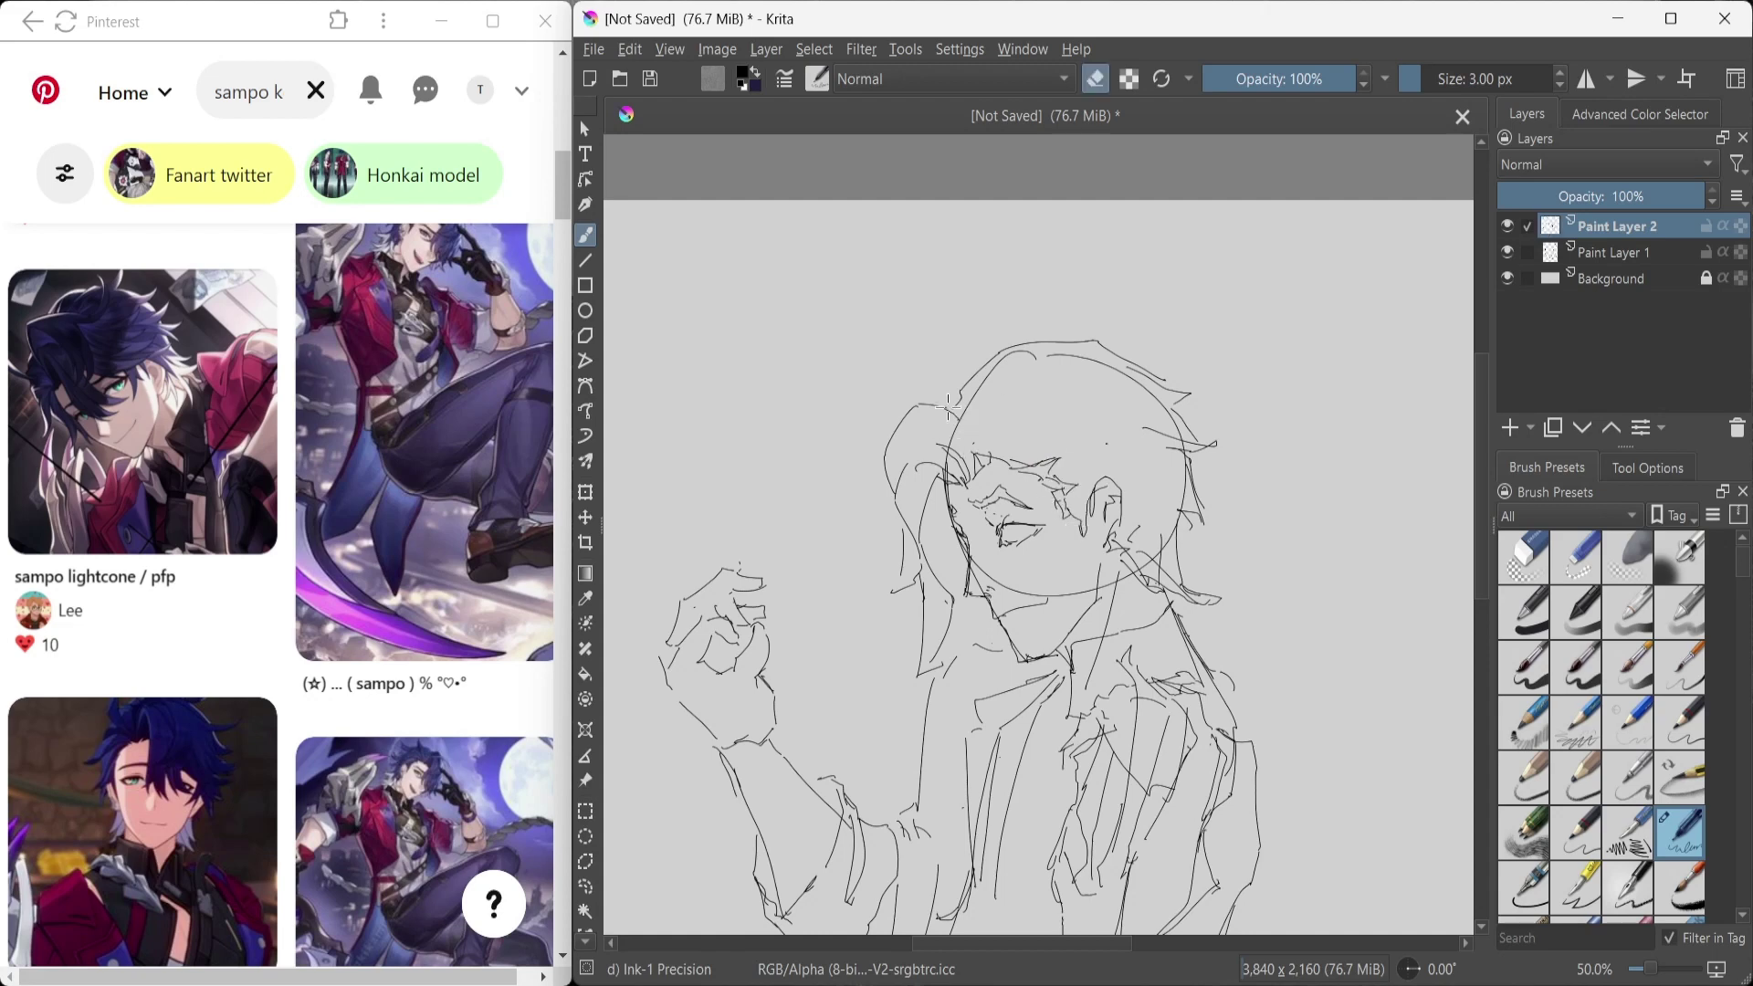
pyautogui.press('e')
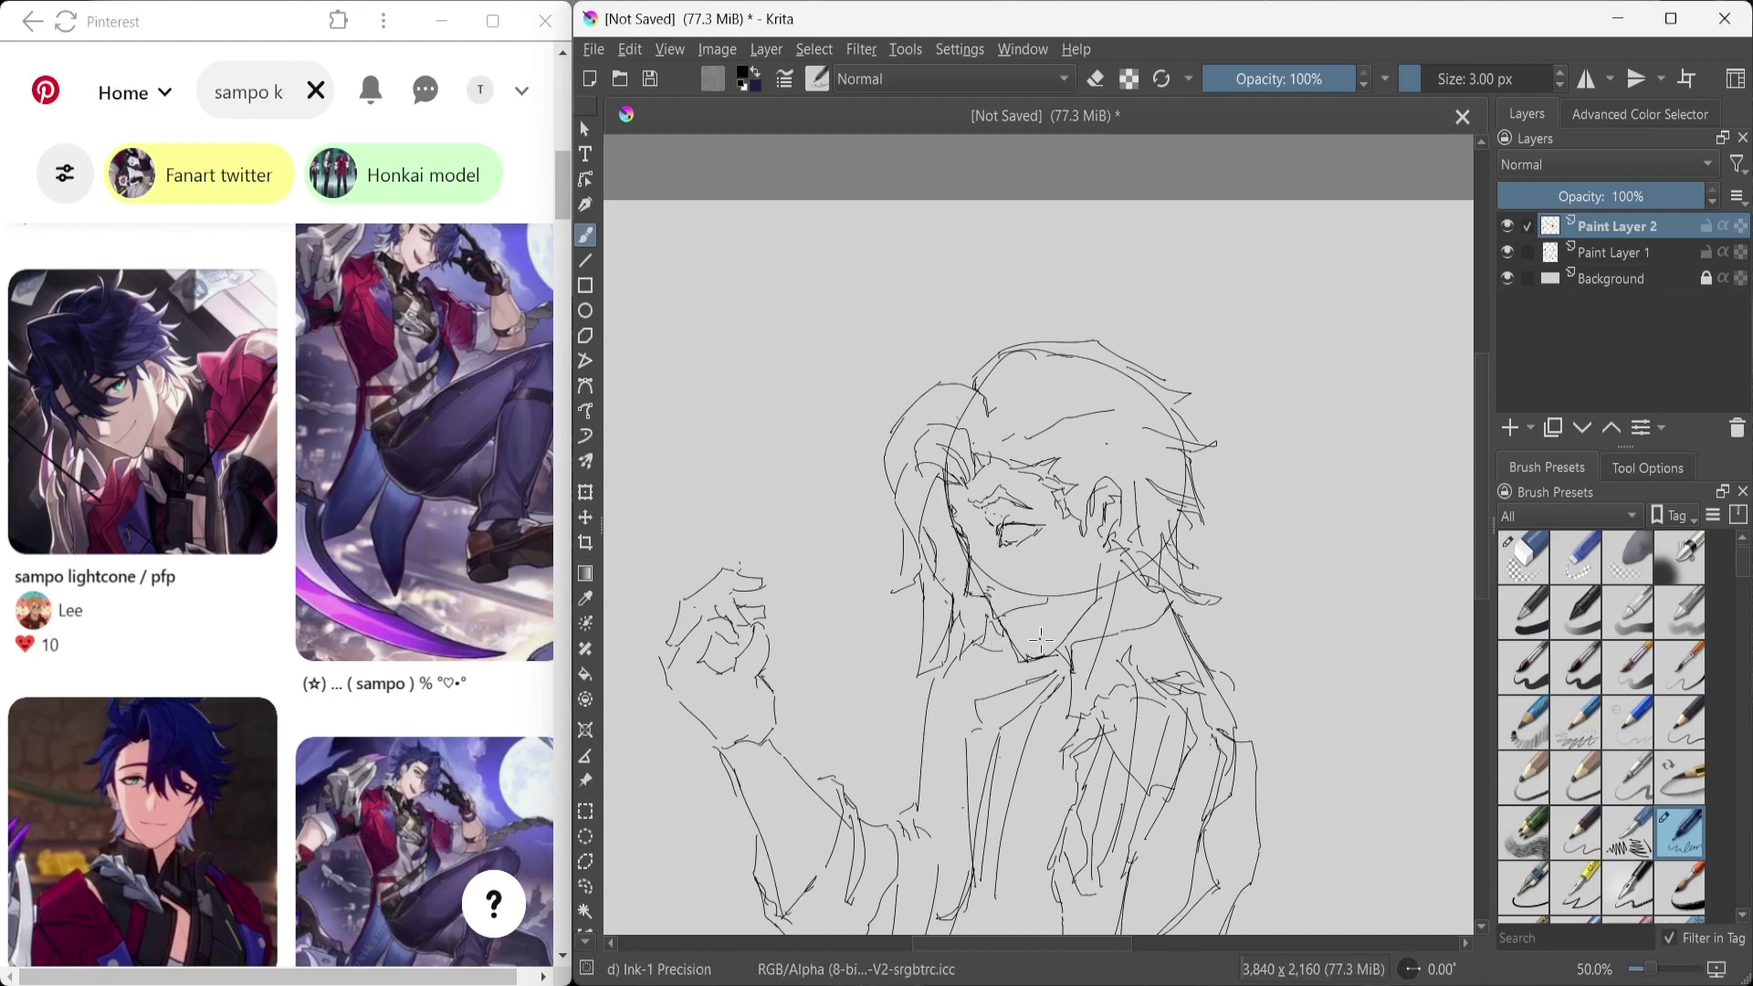
# Step: Refine the fringe strands and darken the lashes and iris of the eye in the sketch
pyautogui.scroll(2, 1040, 639)
pyautogui.moveTo(946, 362); pyautogui.dragTo(936, 413)
pyautogui.moveTo(920, 387); pyautogui.dragTo(1001, 384)
pyautogui.scroll(-5, 1008, 377)
pyautogui.scroll(4, 792, 628)
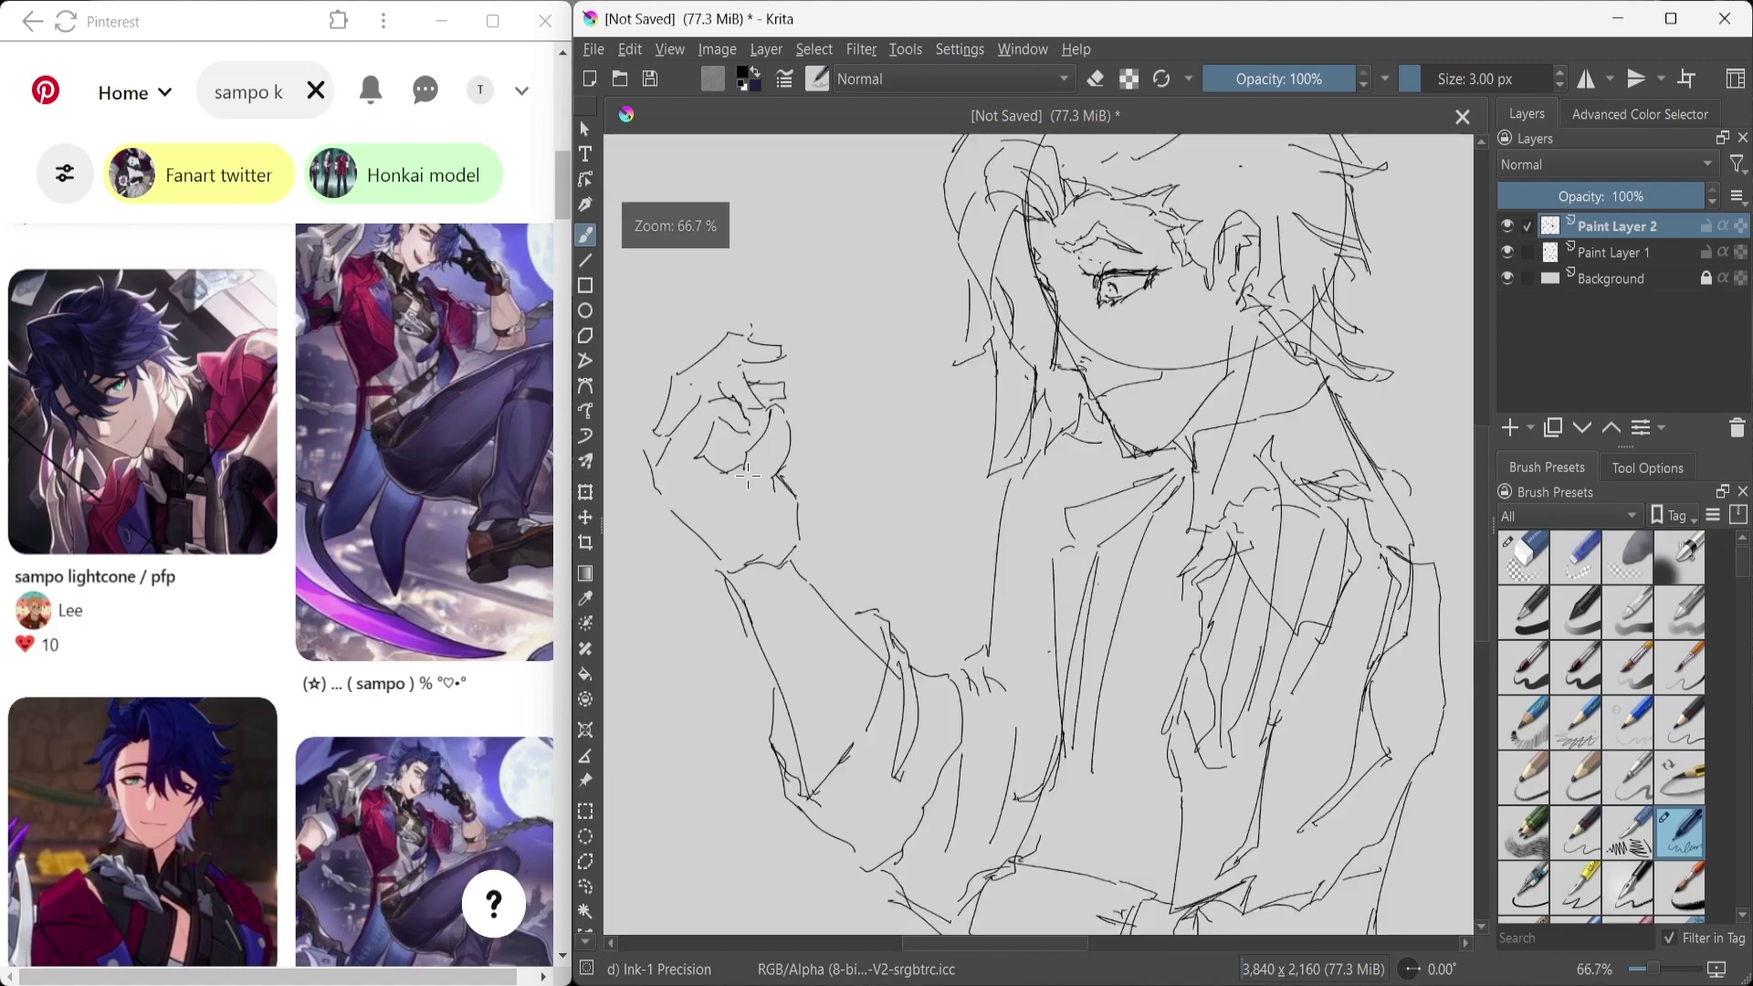
# Step: Clean up Paint Layer 1, group the two sketch layers above Paint Layer 3 and lower the group's opacity
pyautogui.press('pagedown')
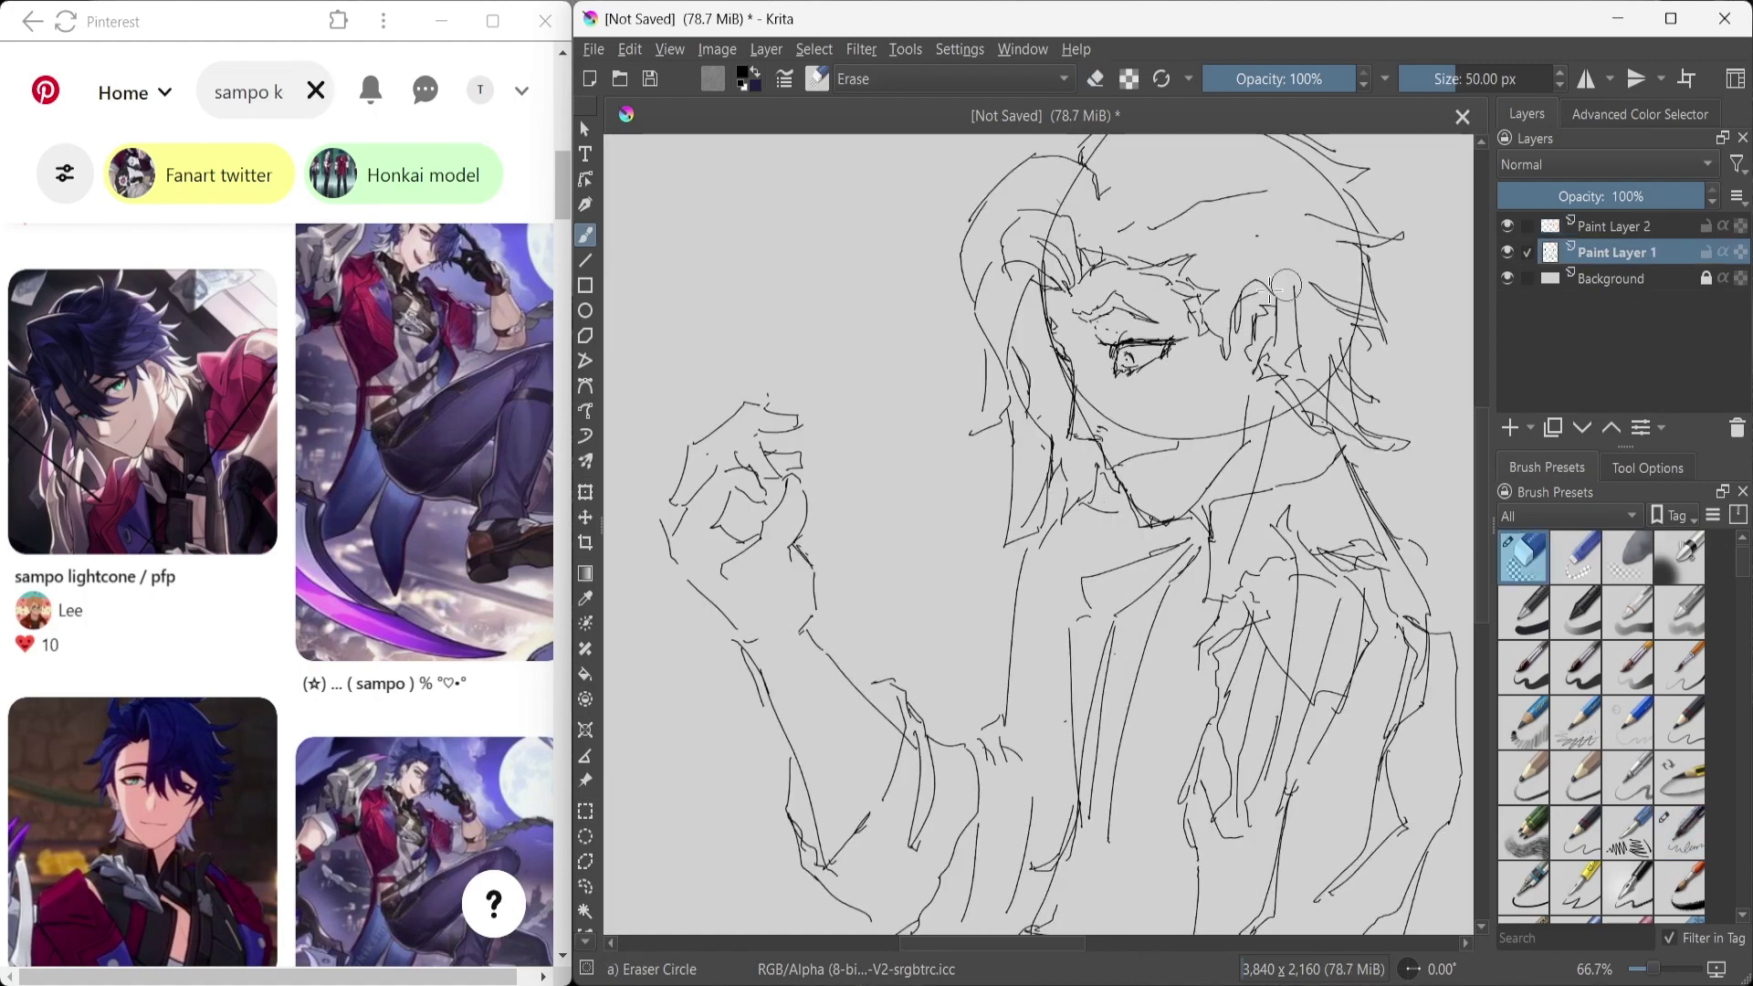
pyautogui.scroll(-3, 768, 720)
pyautogui.hotkey('ctrl', 'g')
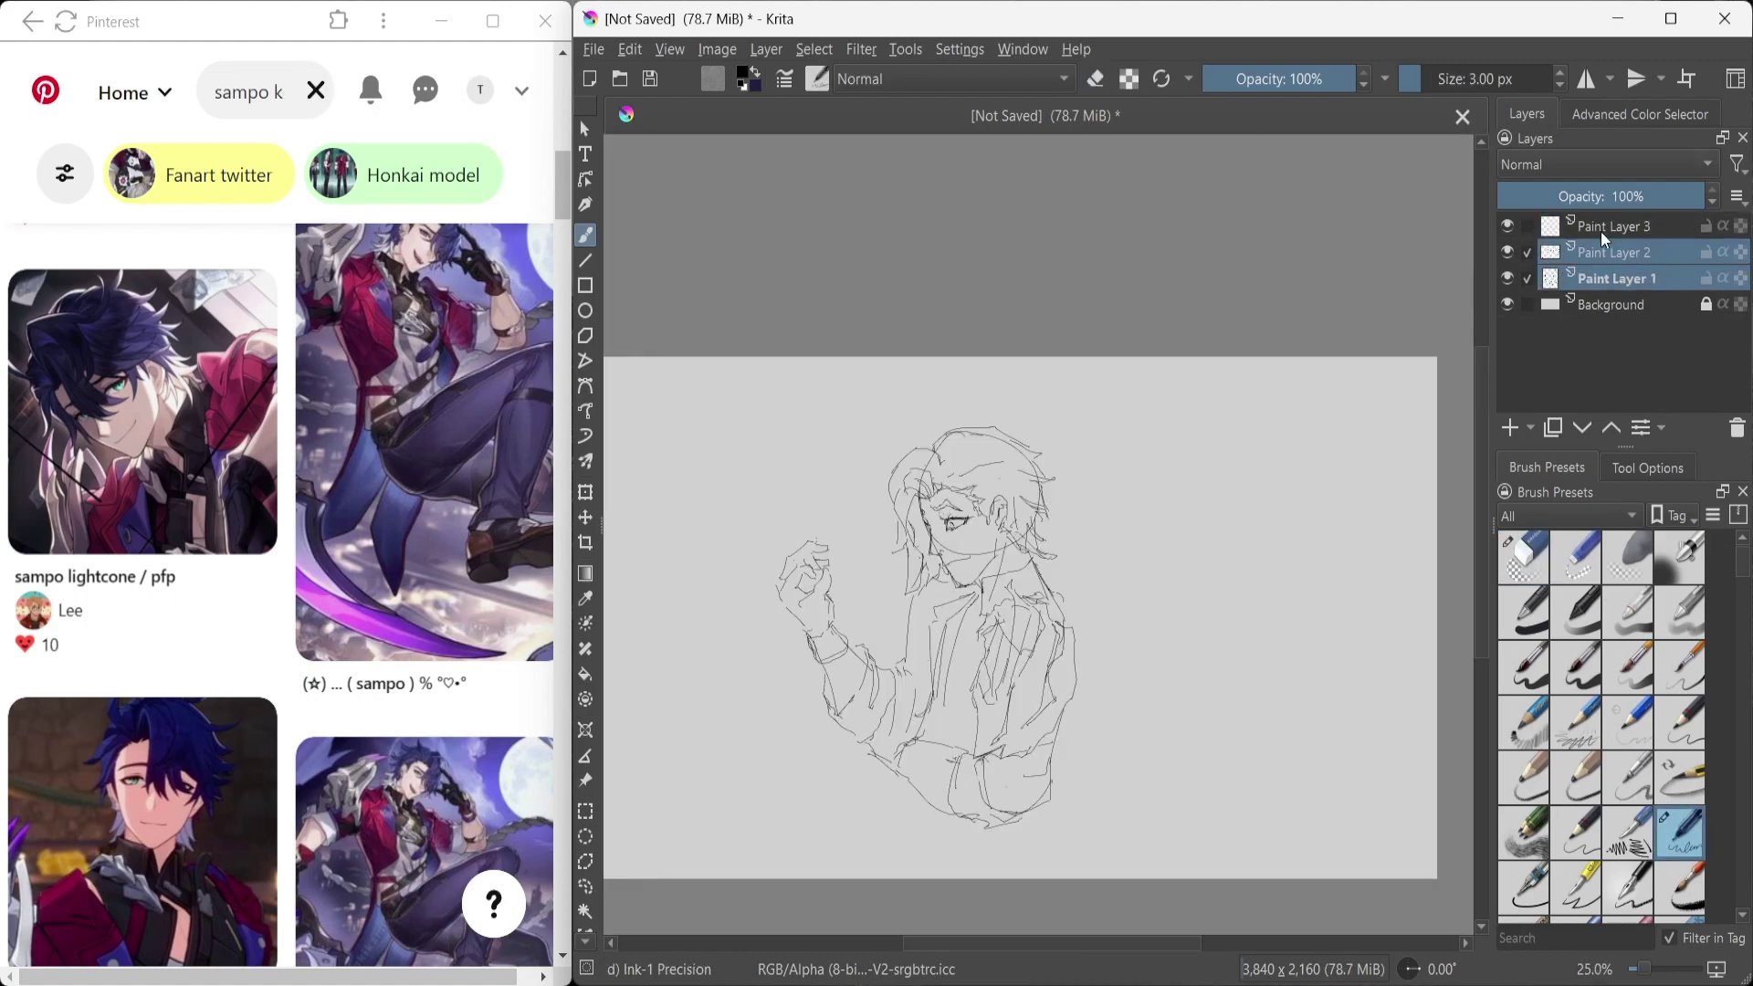
pyautogui.moveTo(1607, 196); pyautogui.dragTo(1557, 204)
# Step: Try brown skin strokes on the lower face on Paint Layer 3 with the Smoothscape and Sakura Ink brushes
pyautogui.hotkey('ctrl', '=')
pyautogui.hotkey('ctrl', '=')
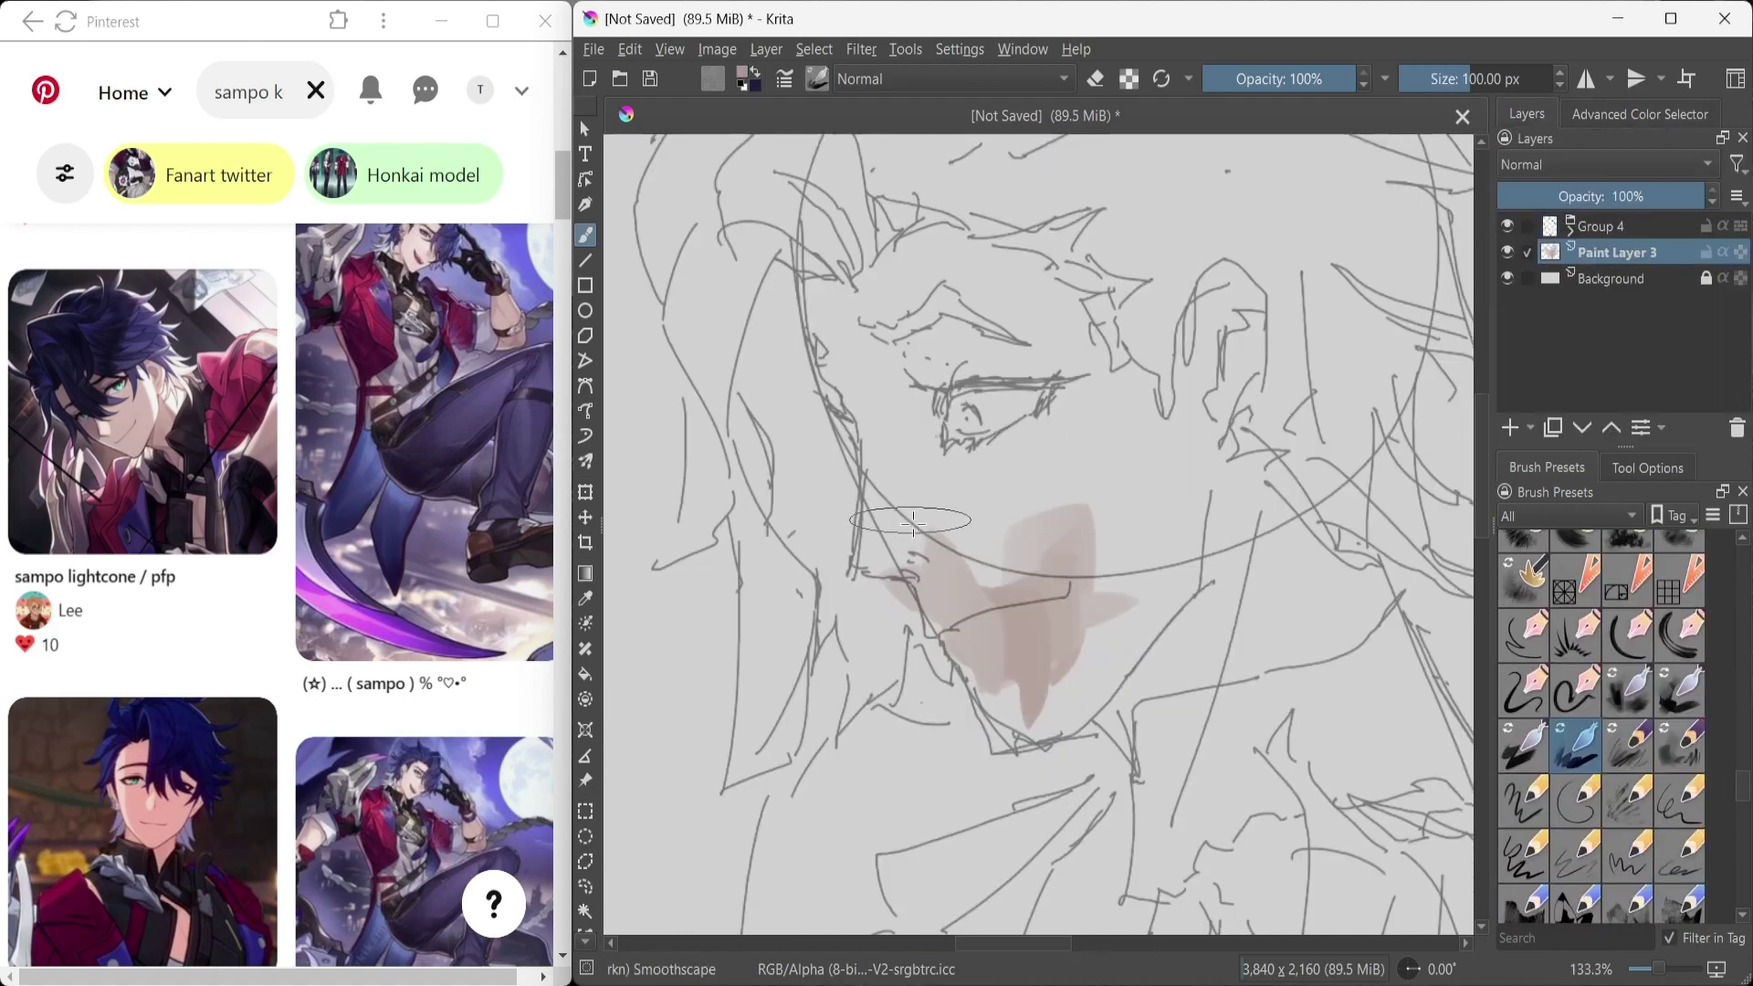
pyautogui.moveTo(921, 512); pyautogui.dragTo(1122, 457)
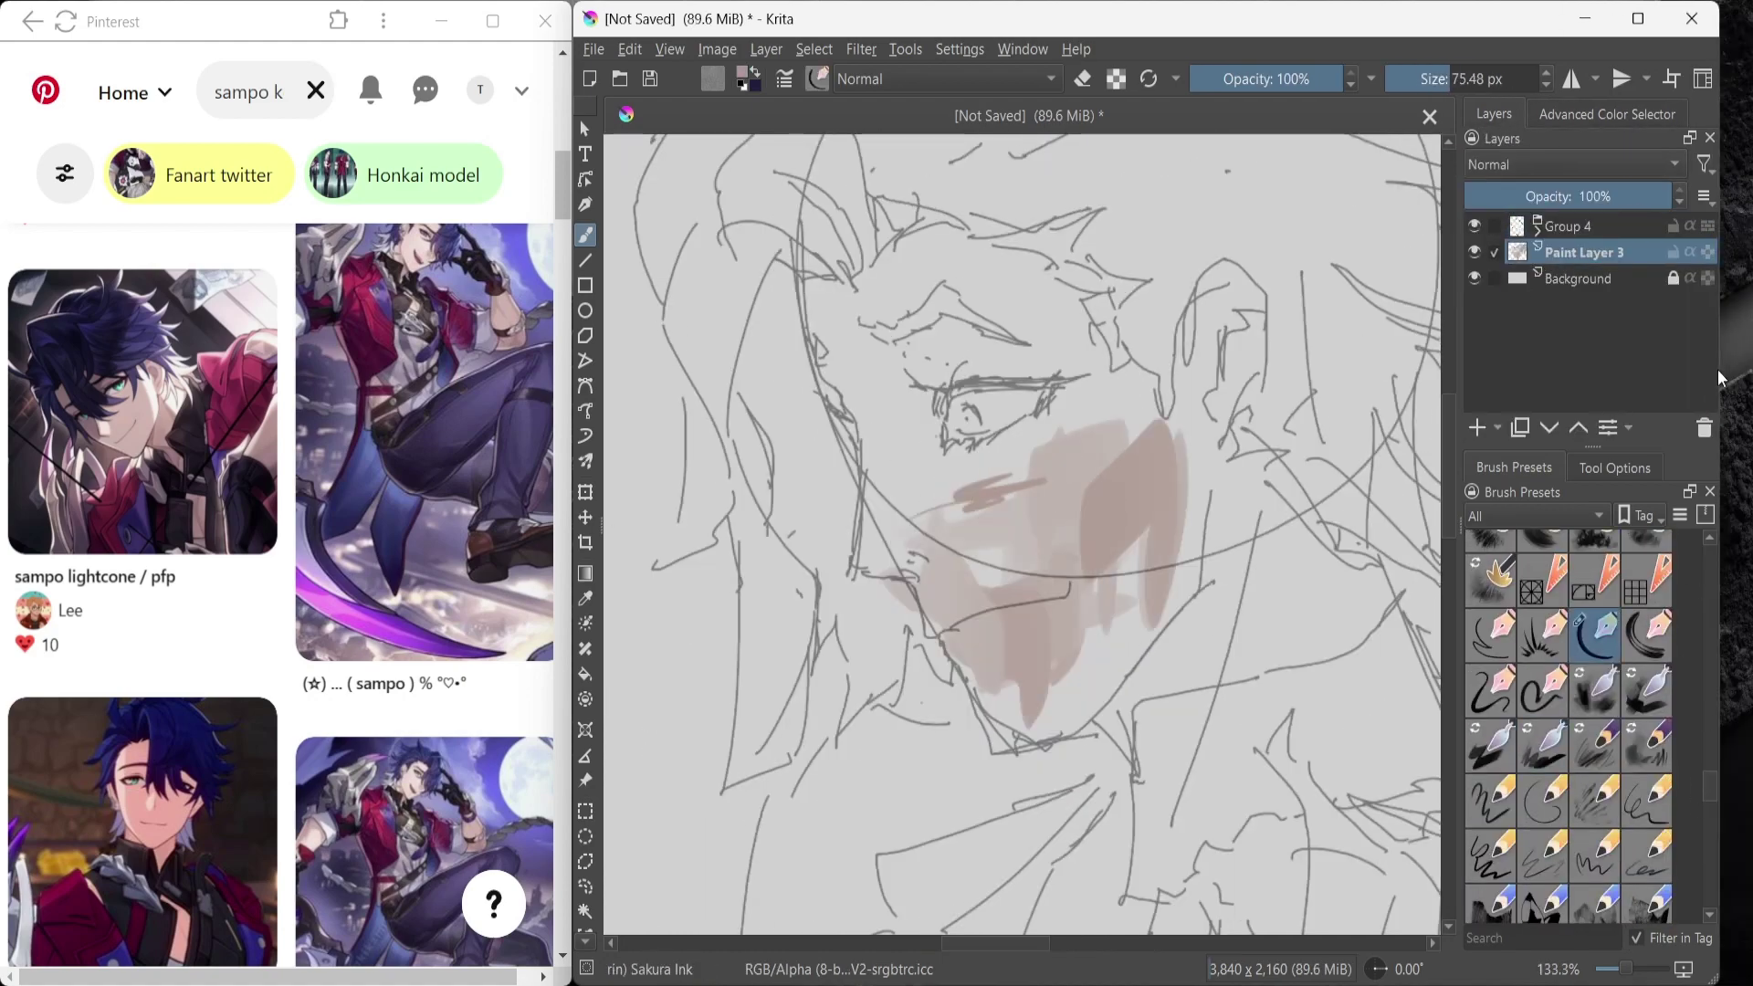
pyautogui.moveTo(1719, 378); pyautogui.dragTo(1752, 378)
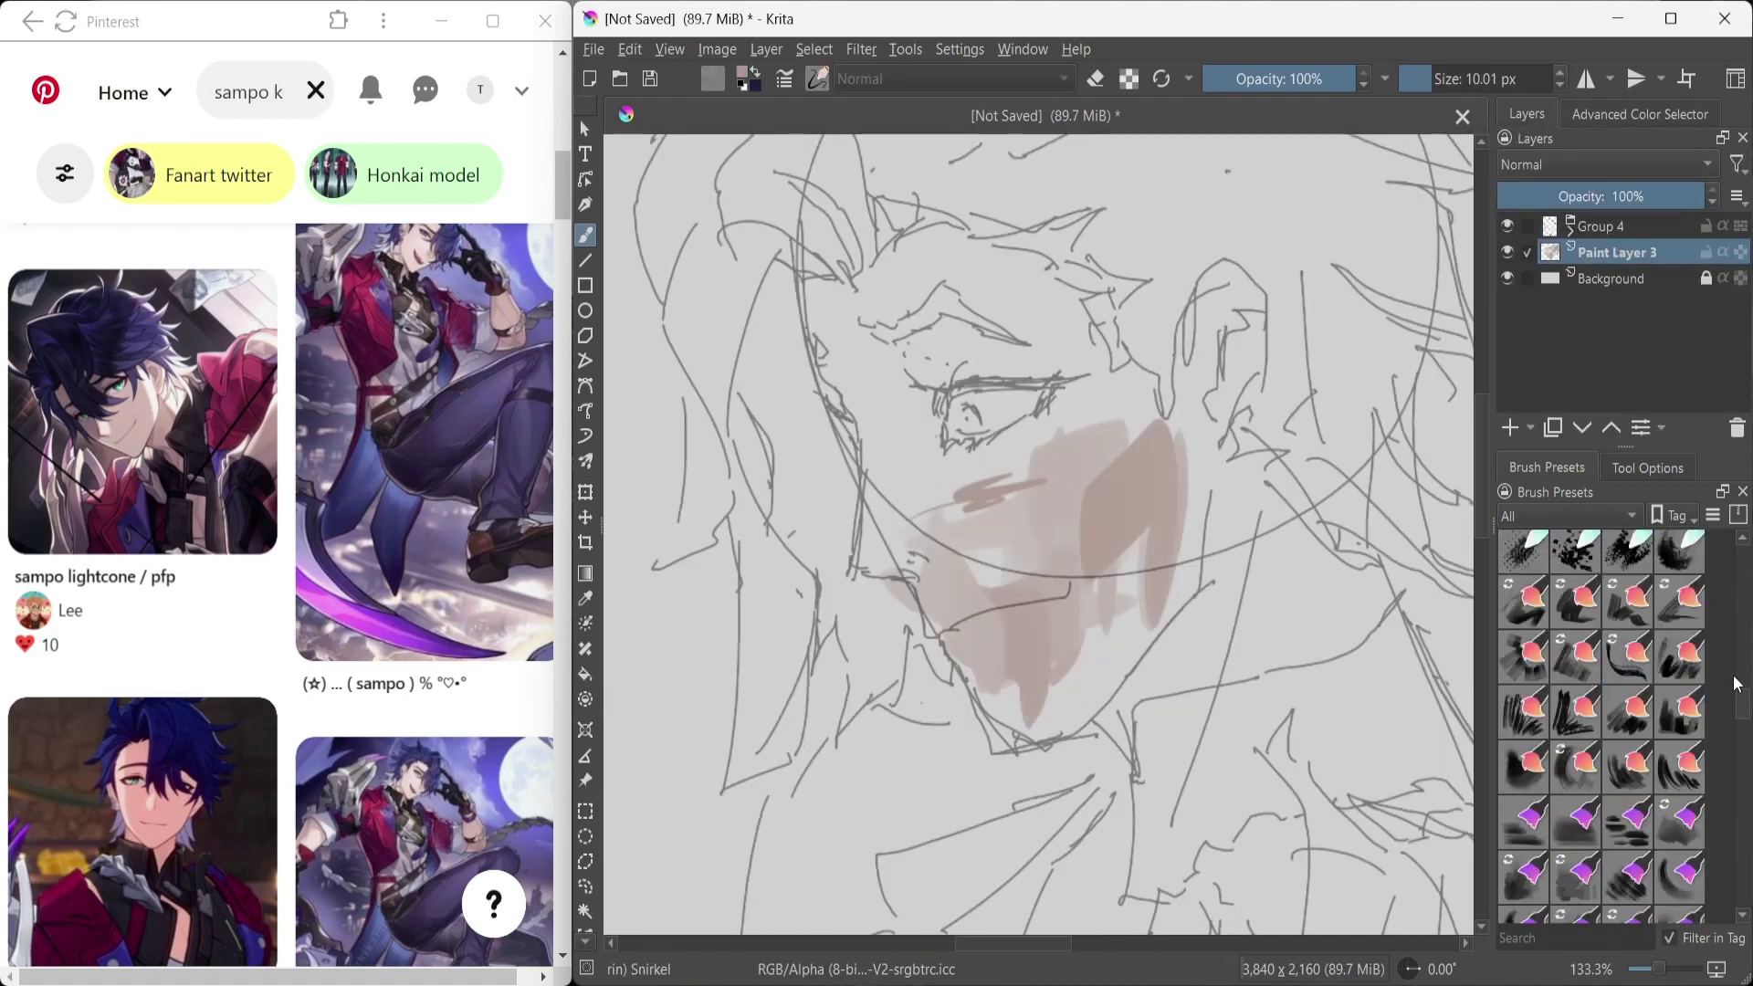
# Step: Block in the face, neck and both forearms with flat brown using the Basic-1 brush at up to 40 px
pyautogui.click(1523, 612)
pyautogui.moveTo(885, 420)
pyautogui.mouseDown()
pyautogui.moveTo(890, 547)
pyautogui.moveTo(1223, 547)
pyautogui.mouseUp()
pyautogui.moveTo(1214, 547)
pyautogui.mouseDown()
pyautogui.moveTo(1238, 321)
pyautogui.moveTo(1087, 602)
pyautogui.moveTo(932, 577)
pyautogui.moveTo(1022, 292)
pyautogui.moveTo(876, 422)
pyautogui.moveTo(1049, 511)
pyautogui.moveTo(1174, 469)
pyautogui.moveTo(1017, 584)
pyautogui.mouseUp()
pyautogui.moveTo(903, 675)
pyautogui.mouseDown()
pyautogui.moveTo(970, 616)
pyautogui.moveTo(854, 639)
pyautogui.moveTo(971, 673)
pyautogui.moveTo(1004, 749)
pyautogui.mouseUp()
pyautogui.scroll(-2, 1004, 749)
pyautogui.scroll(1, 1096, 639)
pyautogui.moveTo(1214, 877)
pyautogui.mouseDown()
pyautogui.moveTo(1105, 673)
pyautogui.moveTo(1132, 566)
pyautogui.moveTo(1123, 593)
pyautogui.mouseUp()
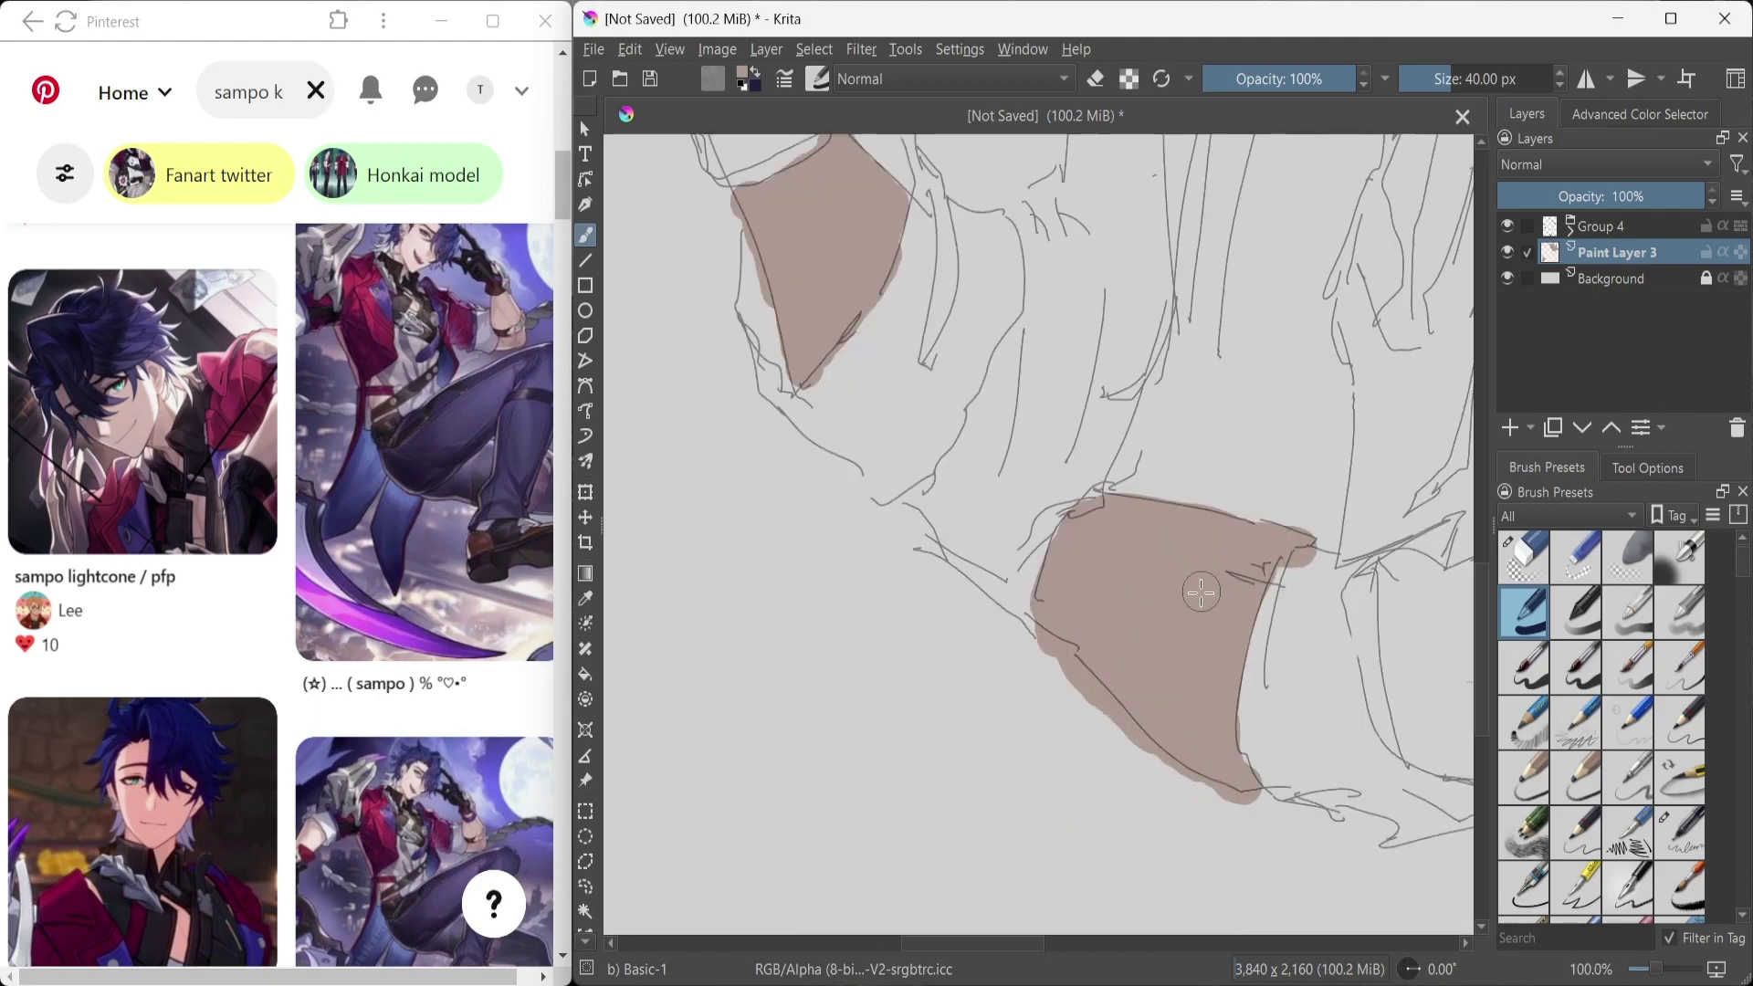
# Step: Choose a muted greyish blue and paint the front locks and the fringe above the forehead
pyautogui.scroll(-2, 1123, 594)
pyautogui.click(1639, 114)
pyautogui.click(1576, 271)
pyautogui.moveTo(1000, 302)
pyautogui.mouseDown()
pyautogui.moveTo(1123, 396)
pyautogui.moveTo(909, 429)
pyautogui.moveTo(928, 703)
pyautogui.moveTo(959, 618)
pyautogui.moveTo(940, 525)
pyautogui.moveTo(1031, 615)
pyautogui.mouseUp()
pyautogui.scroll(2, 1019, 296)
pyautogui.scroll(5, 801, 607)
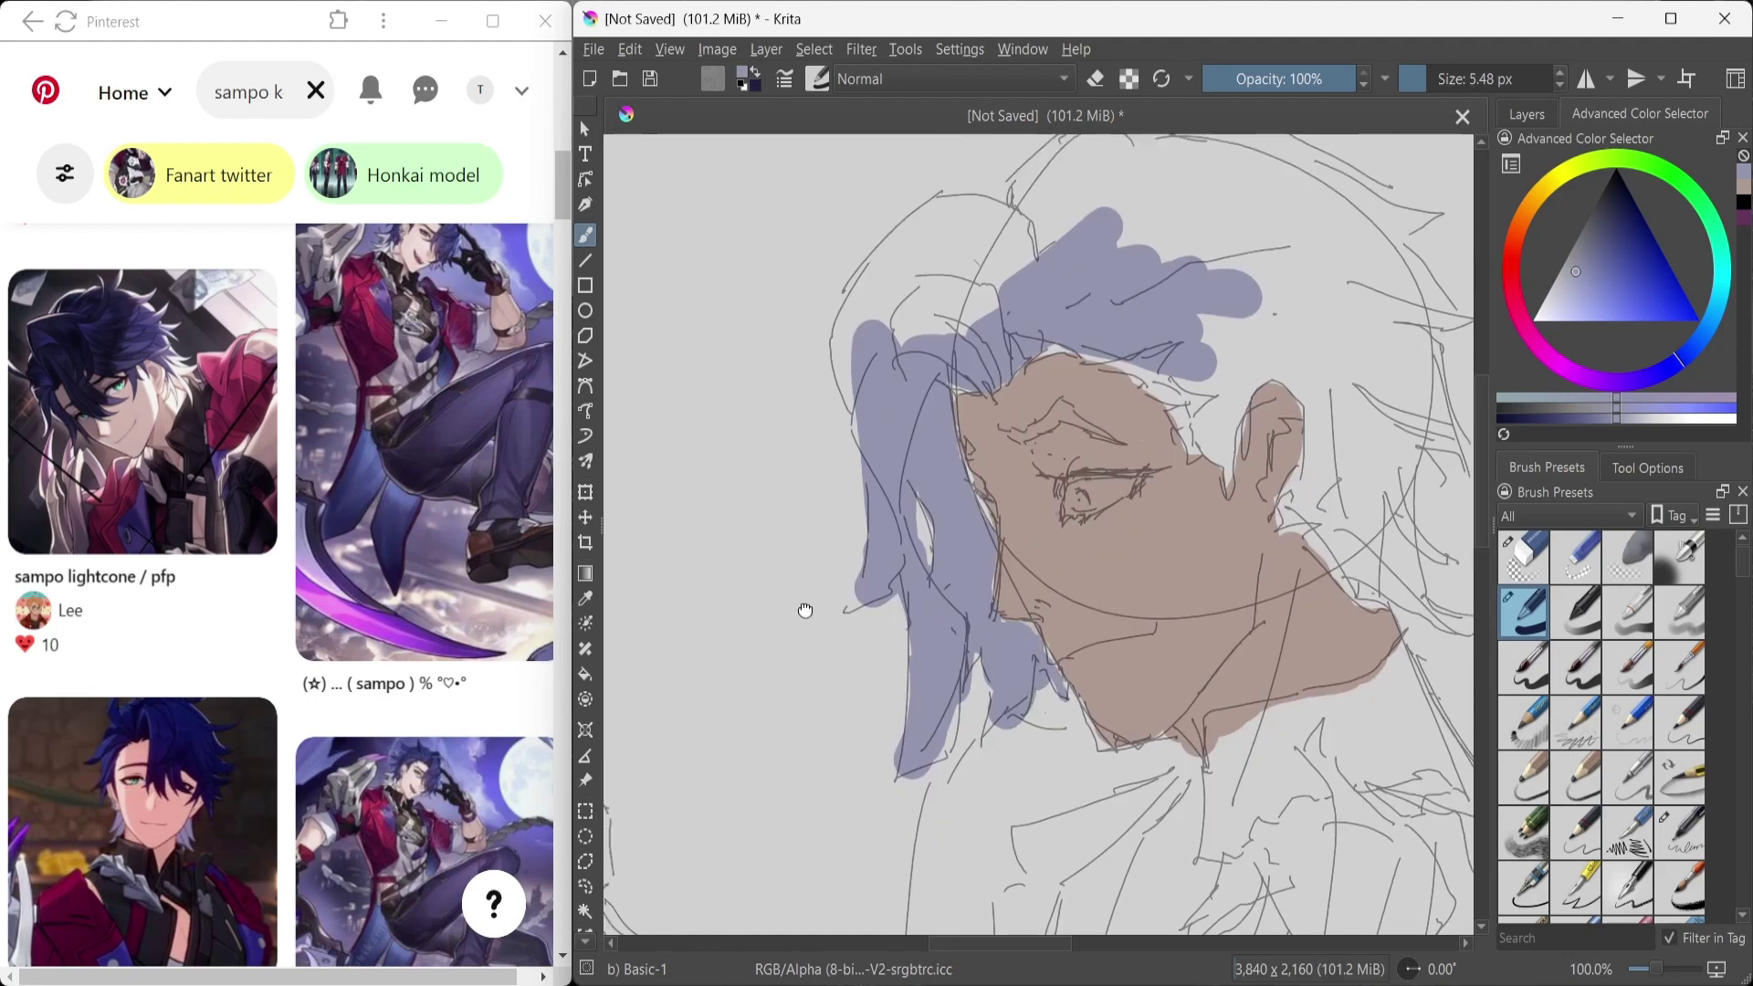
# Step: Extend the blue fill over the fringe and crown down to the strands in front of the ear
pyautogui.moveTo(876, 676)
pyautogui.mouseDown()
pyautogui.moveTo(940, 438)
pyautogui.moveTo(1205, 548)
pyautogui.mouseUp()
pyautogui.scroll(-2, 1141, 548)
pyautogui.moveTo(995, 548); pyautogui.dragTo(1141, 630)
pyautogui.moveTo(1095, 593); pyautogui.dragTo(1050, 593)
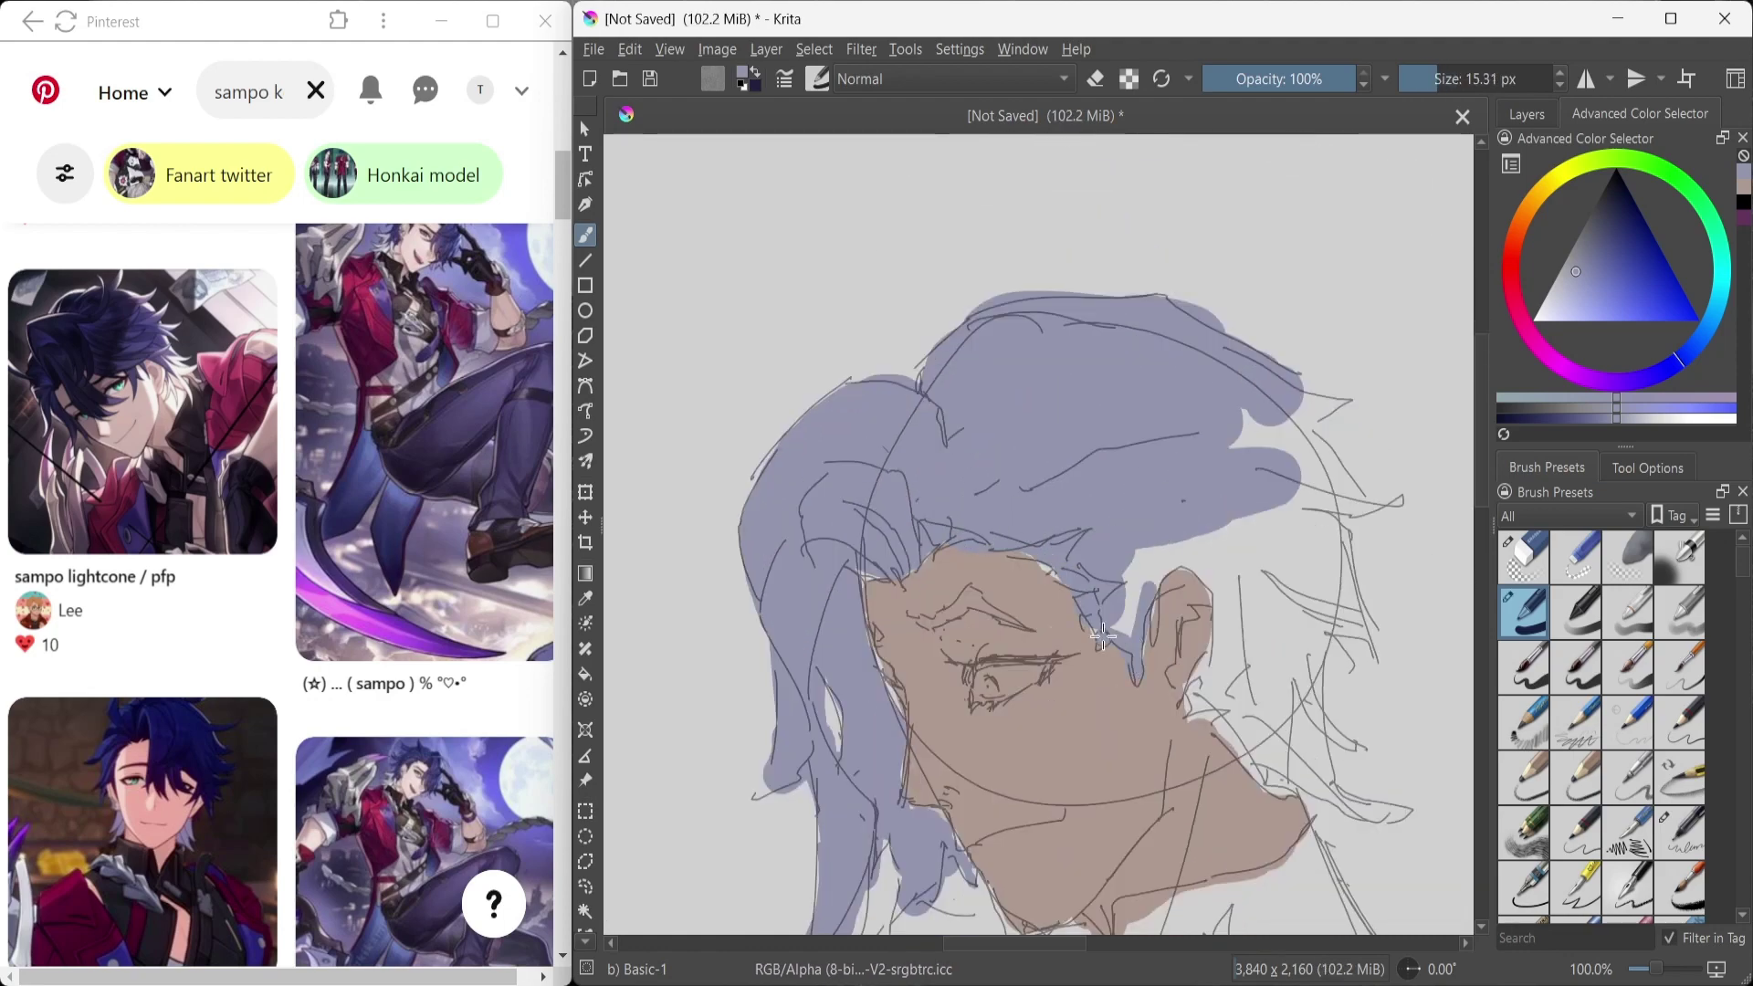
# Step: Paint the blue hair around the ear and out to the spiky tips at the back of the crown
pyautogui.hscroll(4, 1004, 593)
pyautogui.scroll(-1, 958, 502)
pyautogui.moveTo(904, 438)
pyautogui.mouseDown()
pyautogui.moveTo(919, 454)
pyautogui.moveTo(998, 263)
pyautogui.mouseUp()
pyautogui.press('[')
pyautogui.press('[')
pyautogui.press('[')
pyautogui.press('[')
pyautogui.press('[')
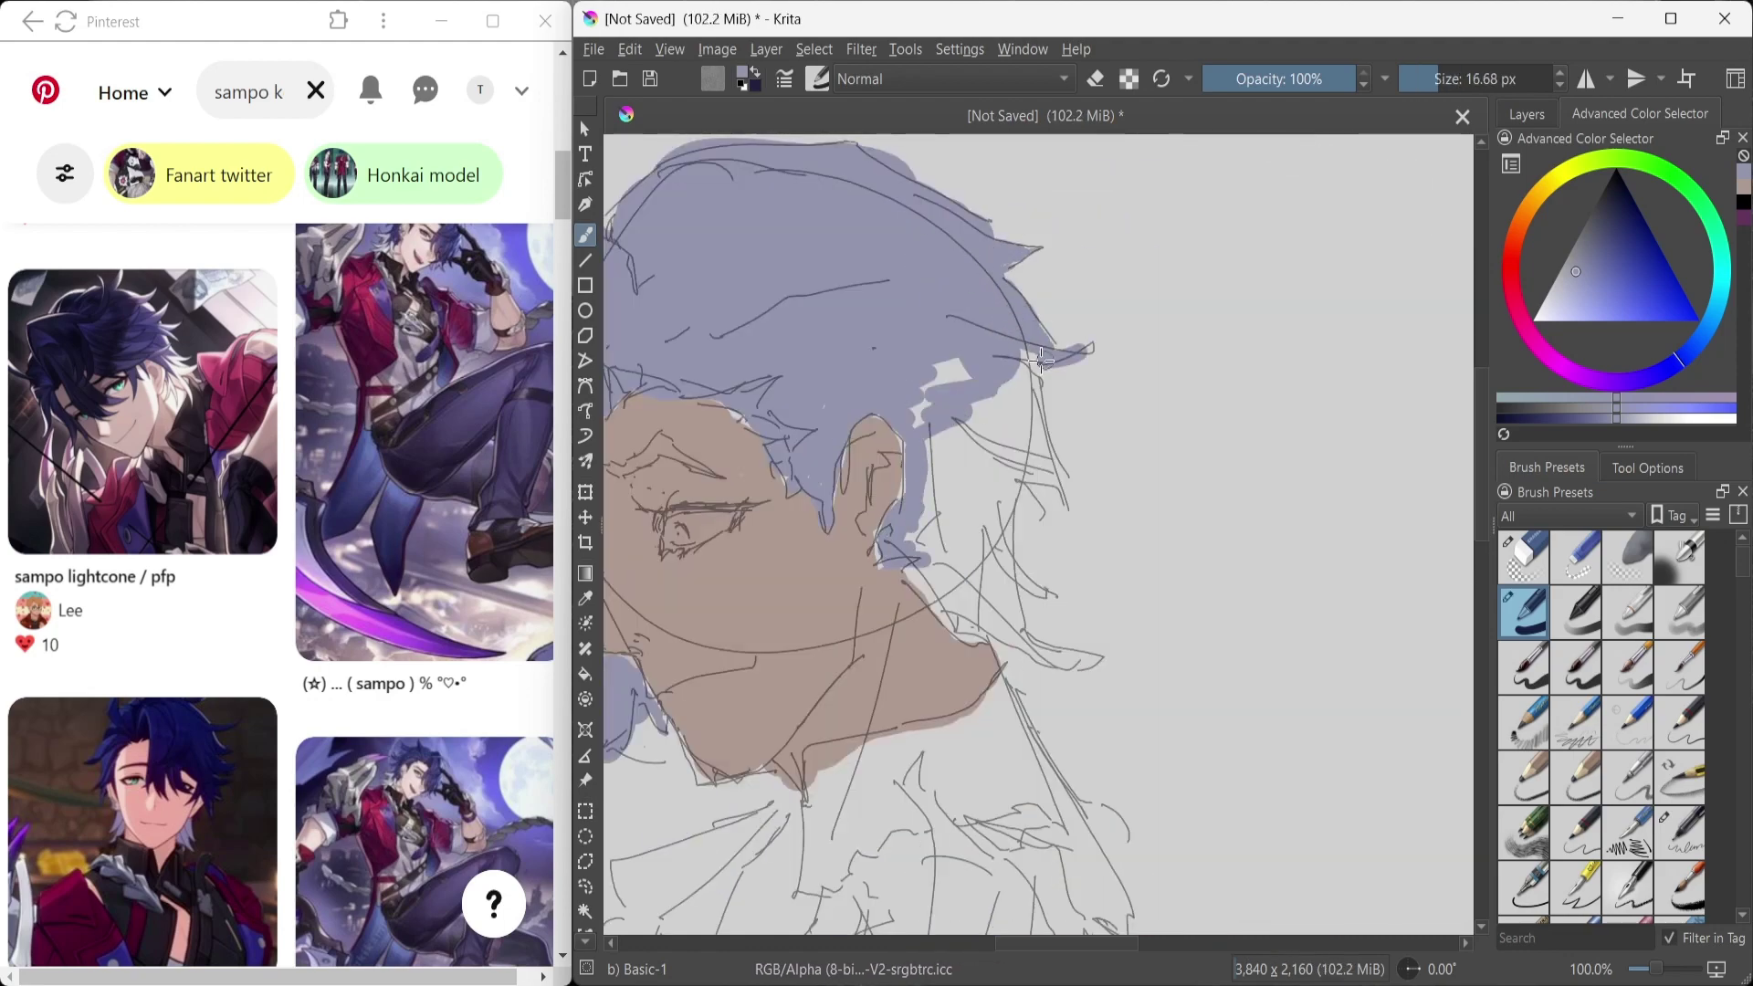
# Step: Enlarge the brush and fill the hair behind the ear down to the nape with blue
pyautogui.press(']')
pyautogui.press(']')
pyautogui.press(']')
pyautogui.press(']')
pyautogui.press(']')
pyautogui.press(']')
pyautogui.press(']')
pyautogui.press(']')
pyautogui.press(']')
pyautogui.press(']')
pyautogui.press(']')
pyautogui.press(']')
pyautogui.moveTo(974, 360)
pyautogui.mouseDown()
pyautogui.moveTo(922, 538)
pyautogui.moveTo(1004, 639)
pyautogui.moveTo(1050, 657)
pyautogui.mouseUp()
# Step: Fill the unpainted slivers around the ear and along the hairline with blue
pyautogui.scroll(4, 1049, 657)
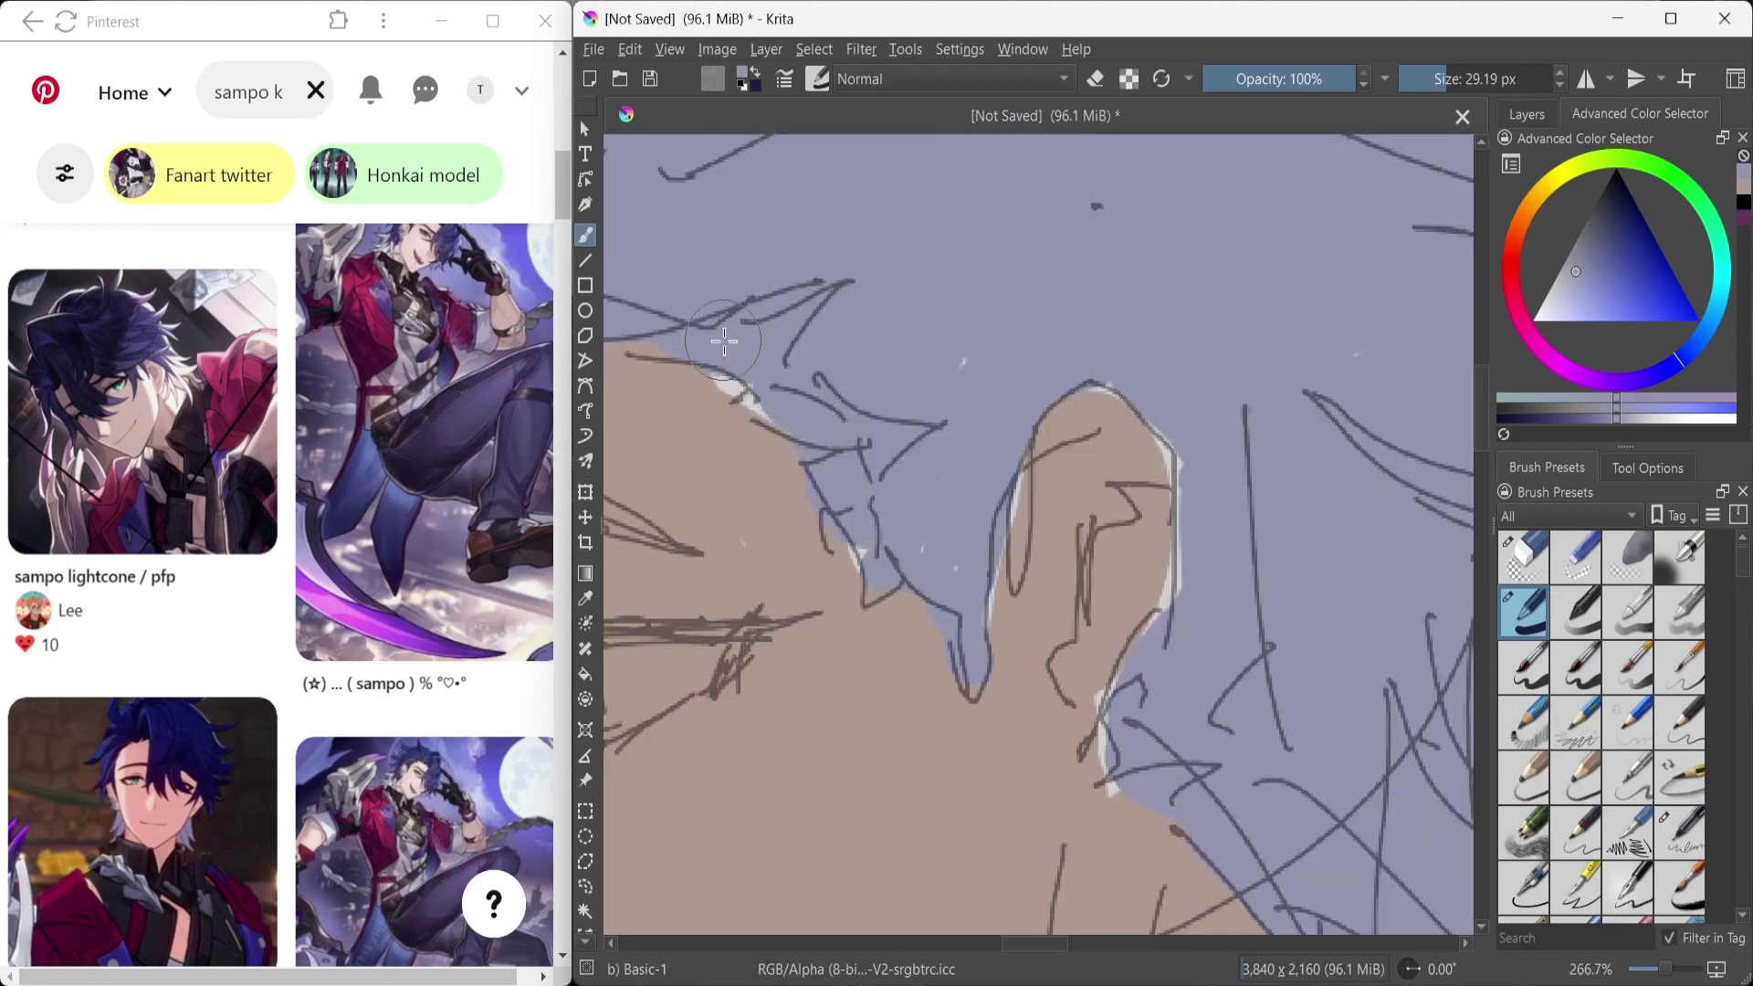
pyautogui.moveTo(1159, 438); pyautogui.dragTo(1162, 665)
pyautogui.moveTo(1170, 456); pyautogui.dragTo(1166, 612)
pyautogui.scroll(-4, 1165, 612)
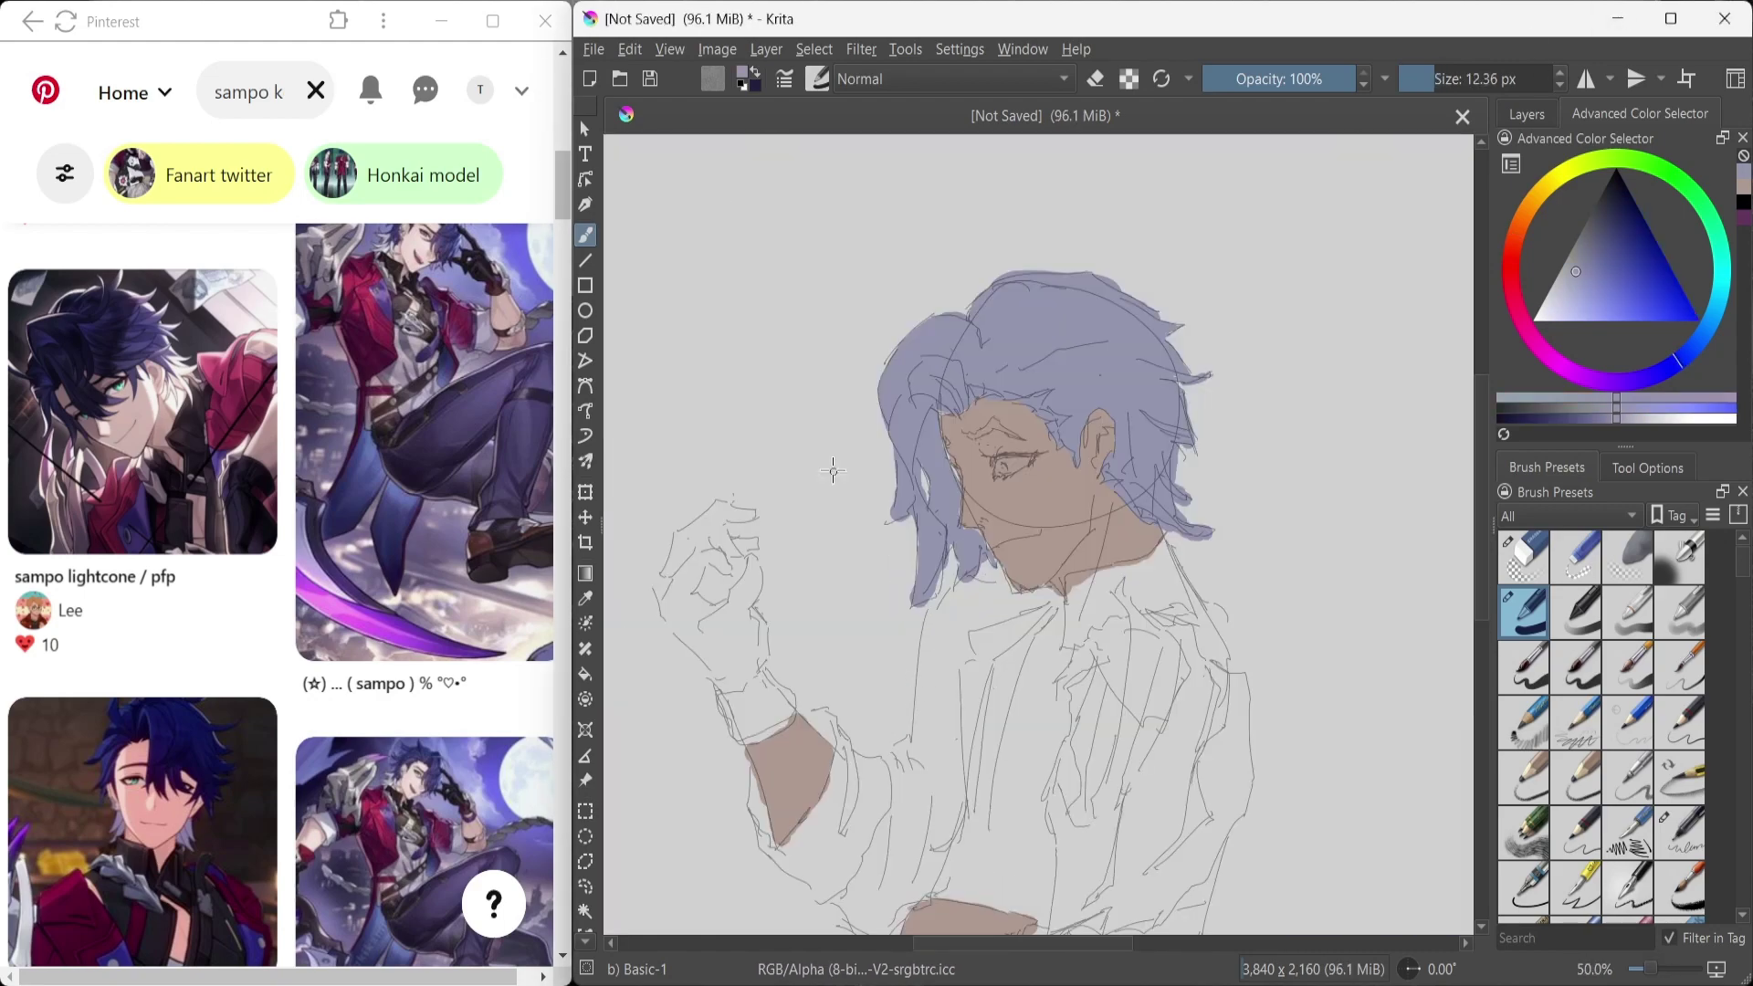
# Step: Erase the blue that spills past the front lock's outer edge and into its narrow inner gap
pyautogui.scroll(4, 963, 634)
pyautogui.press('[')
pyautogui.press('[')
pyautogui.press('[')
pyautogui.press('e')
pyautogui.moveTo(1001, 461)
pyautogui.mouseDown()
pyautogui.moveTo(932, 682)
pyautogui.moveTo(1088, 597)
pyautogui.mouseUp()
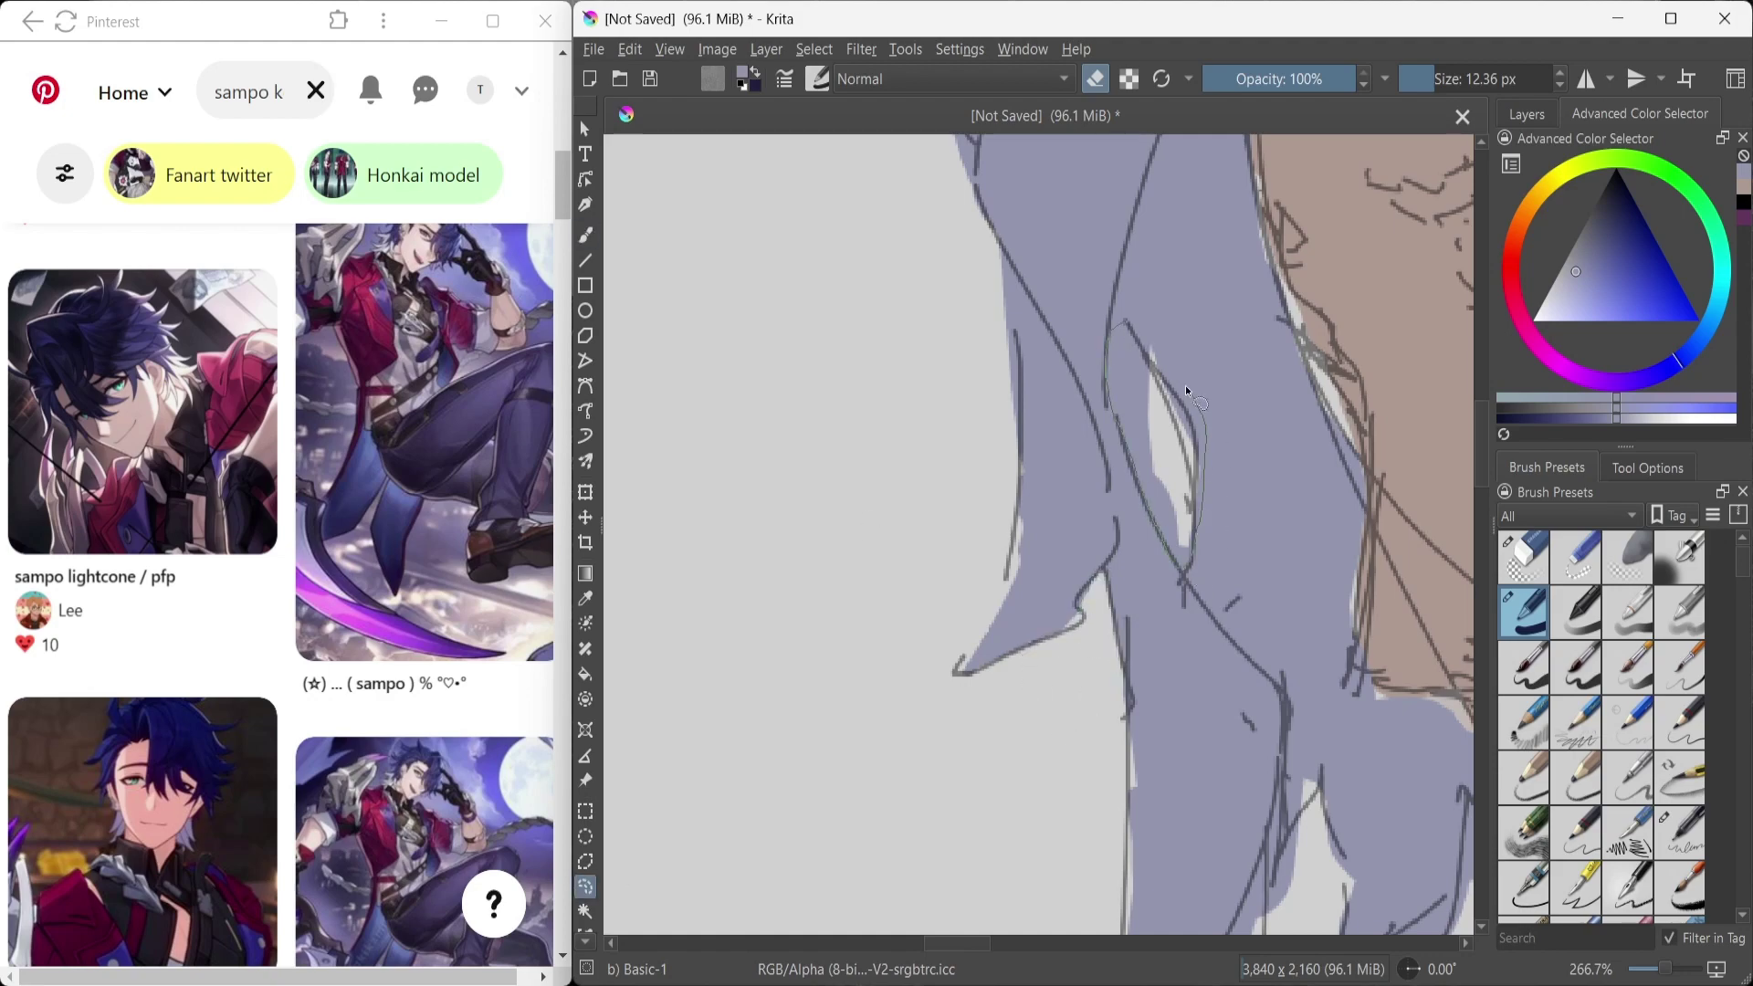
pyautogui.press('e')
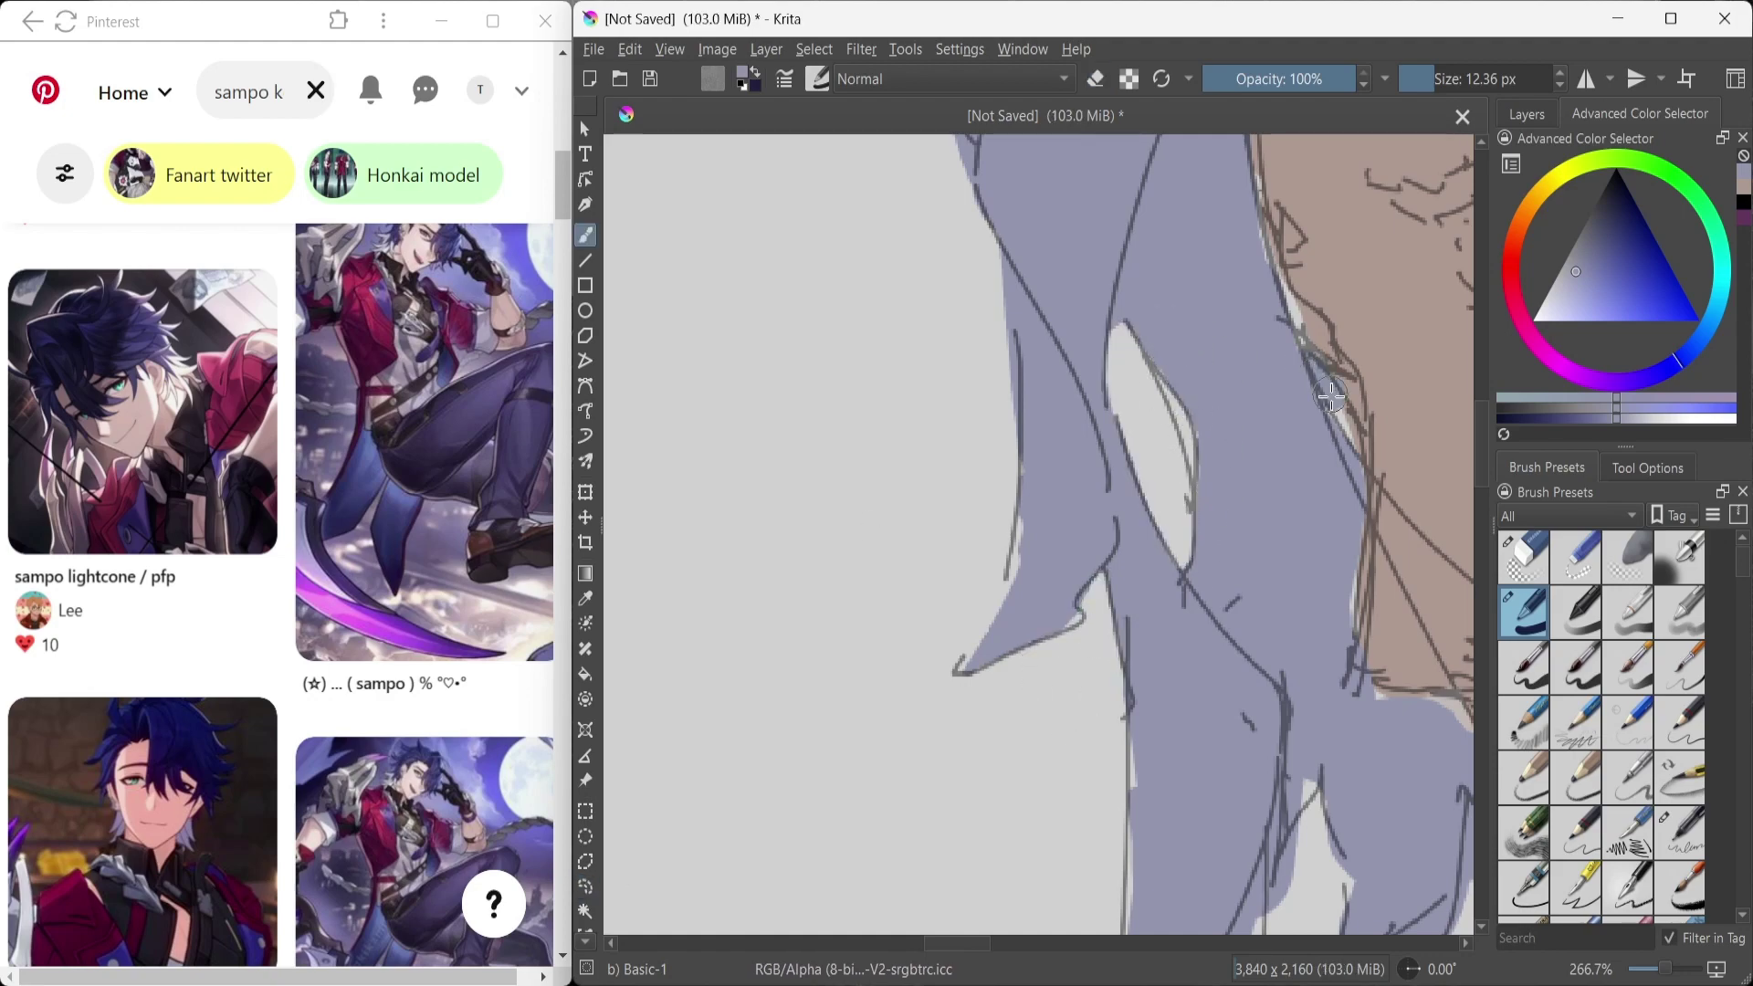
# Step: Trim the blue overflow around the lower tips of the front locks beside the chin
pyautogui.scroll(-4, 1208, 507)
pyautogui.scroll(4, 1187, 384)
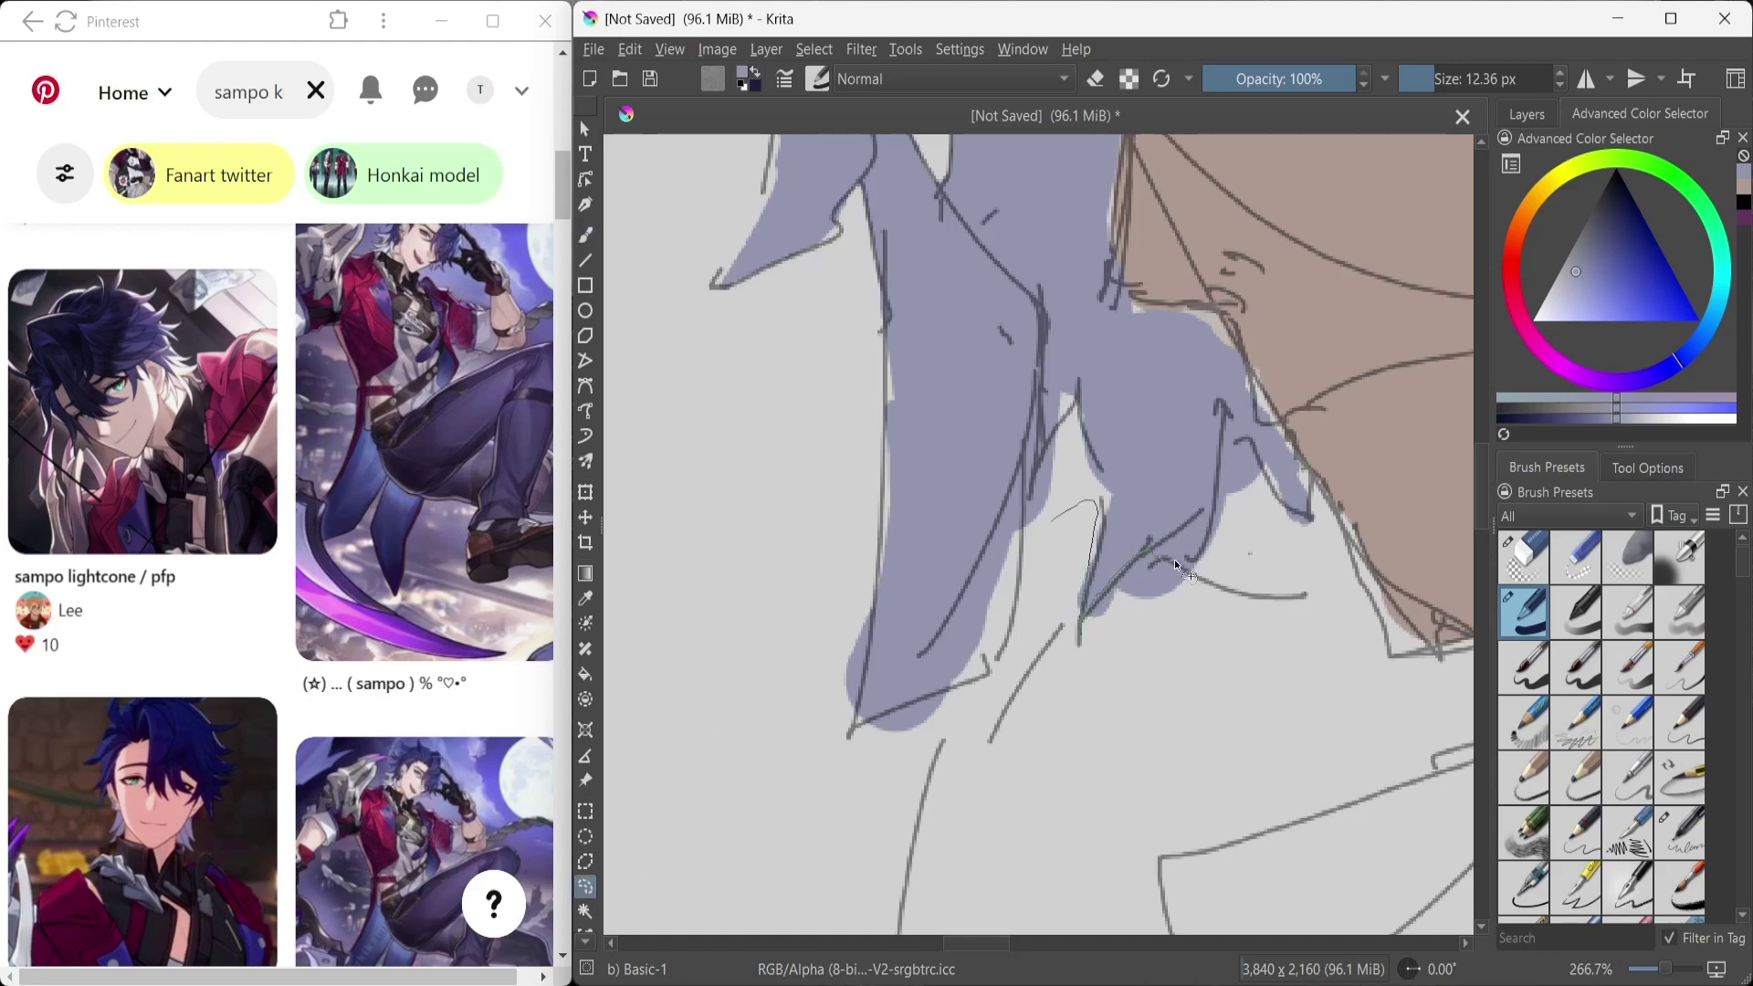
pyautogui.press('e')
pyautogui.scroll(-5, 1026, 393)
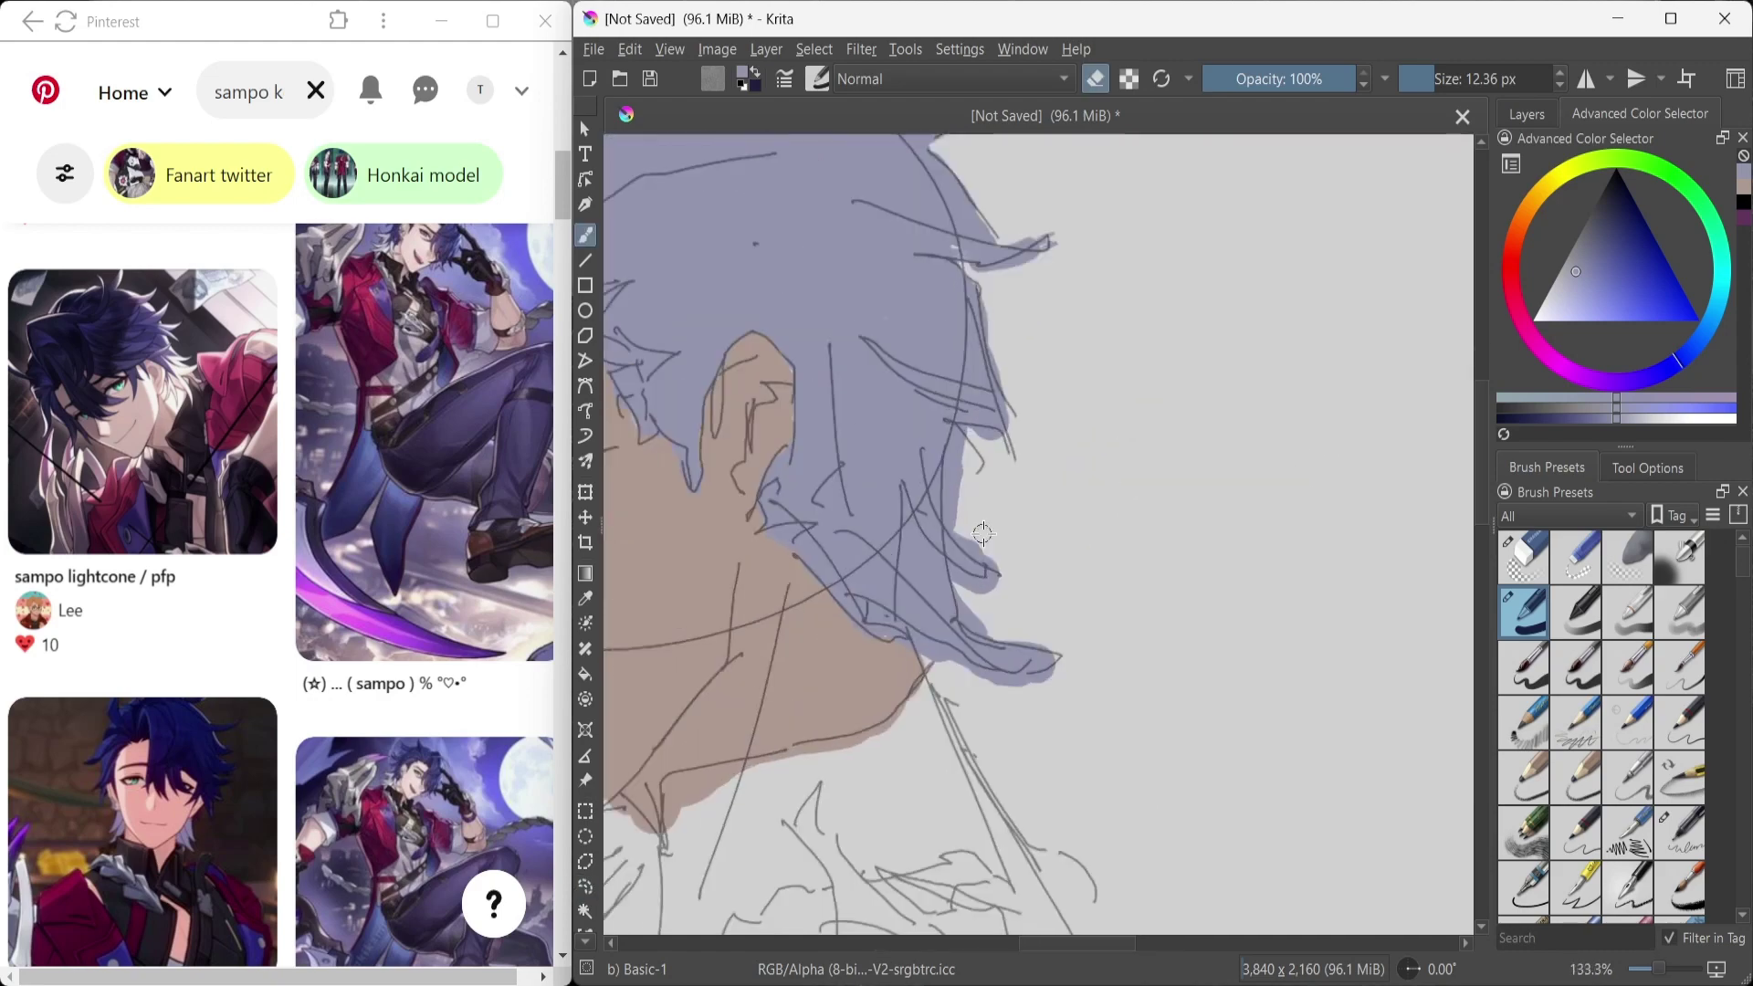
# Step: Select and erase the blue overflow between the hair tips behind the neck, clearing the selection when finished
pyautogui.scroll(-2, 1026, 393)
pyautogui.scroll(7, 972, 388)
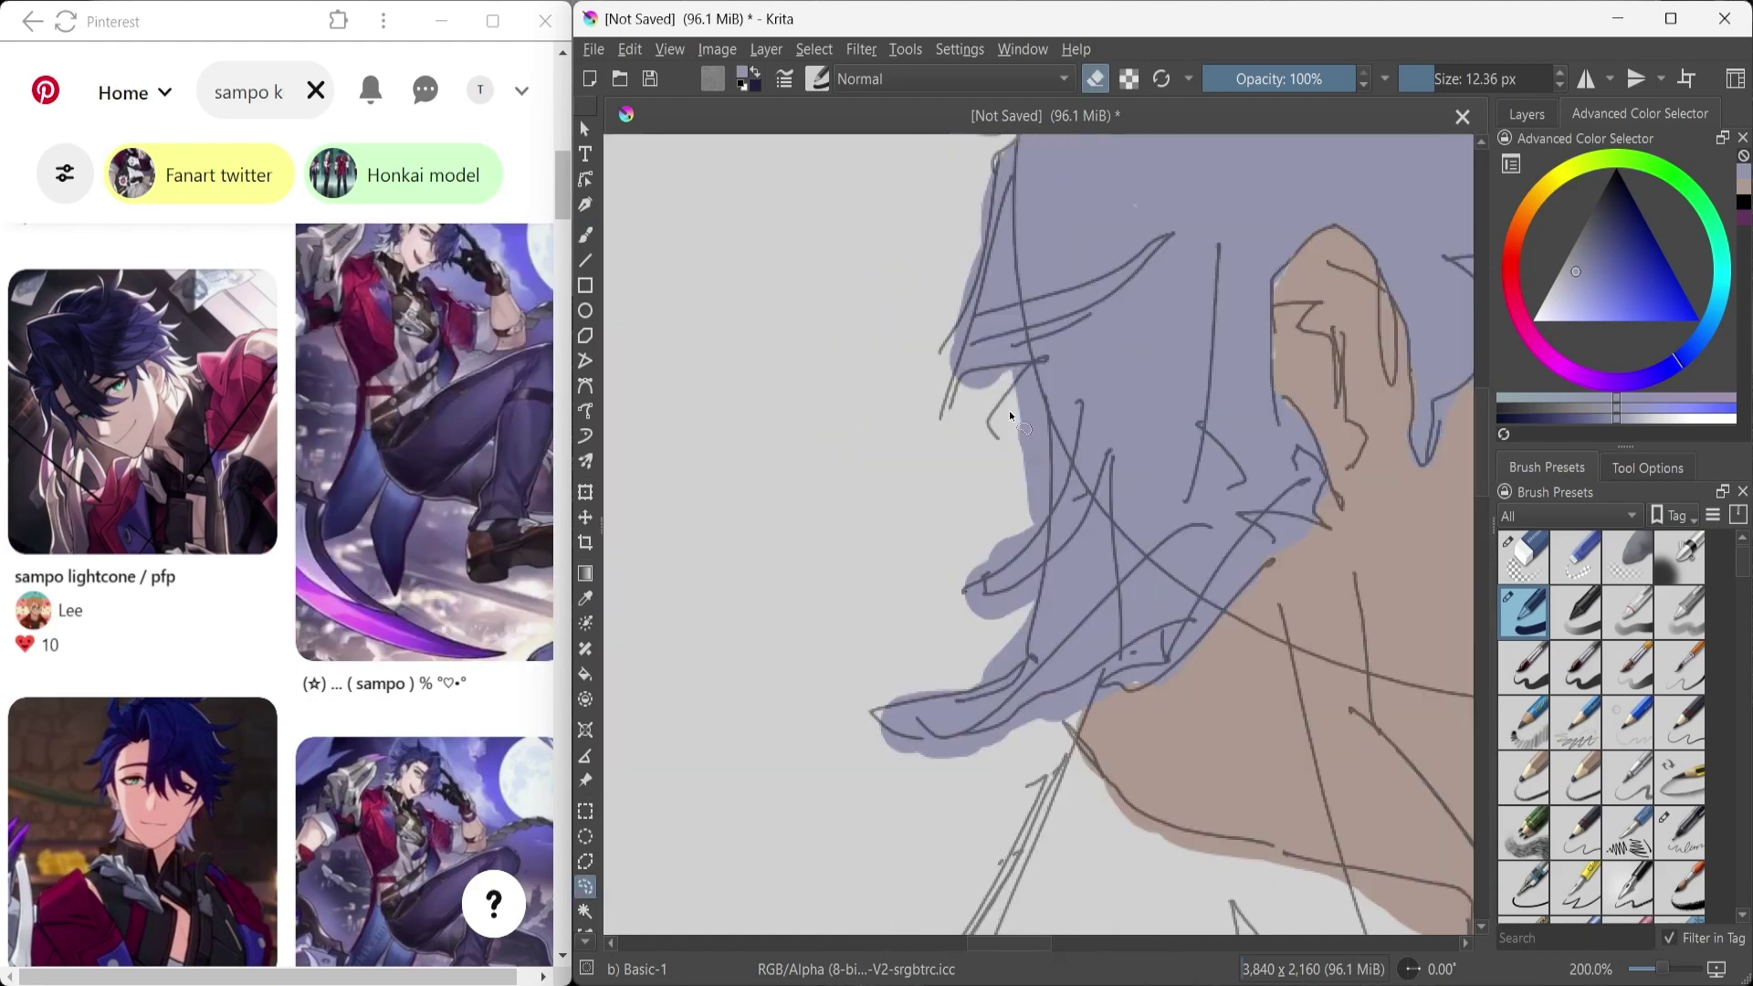
pyautogui.press('b')
pyautogui.moveTo(1011, 467)
pyautogui.mouseDown()
pyautogui.moveTo(842, 834)
pyautogui.moveTo(1132, 730)
pyautogui.mouseUp()
pyautogui.hotkey('ctrl', 'shift', 'a')
pyautogui.moveTo(960, 267)
pyautogui.mouseDown()
pyautogui.moveTo(858, 523)
pyautogui.moveTo(1184, 720)
pyautogui.moveTo(1142, 693)
pyautogui.moveTo(1109, 568)
pyautogui.mouseUp()
pyautogui.press('e')
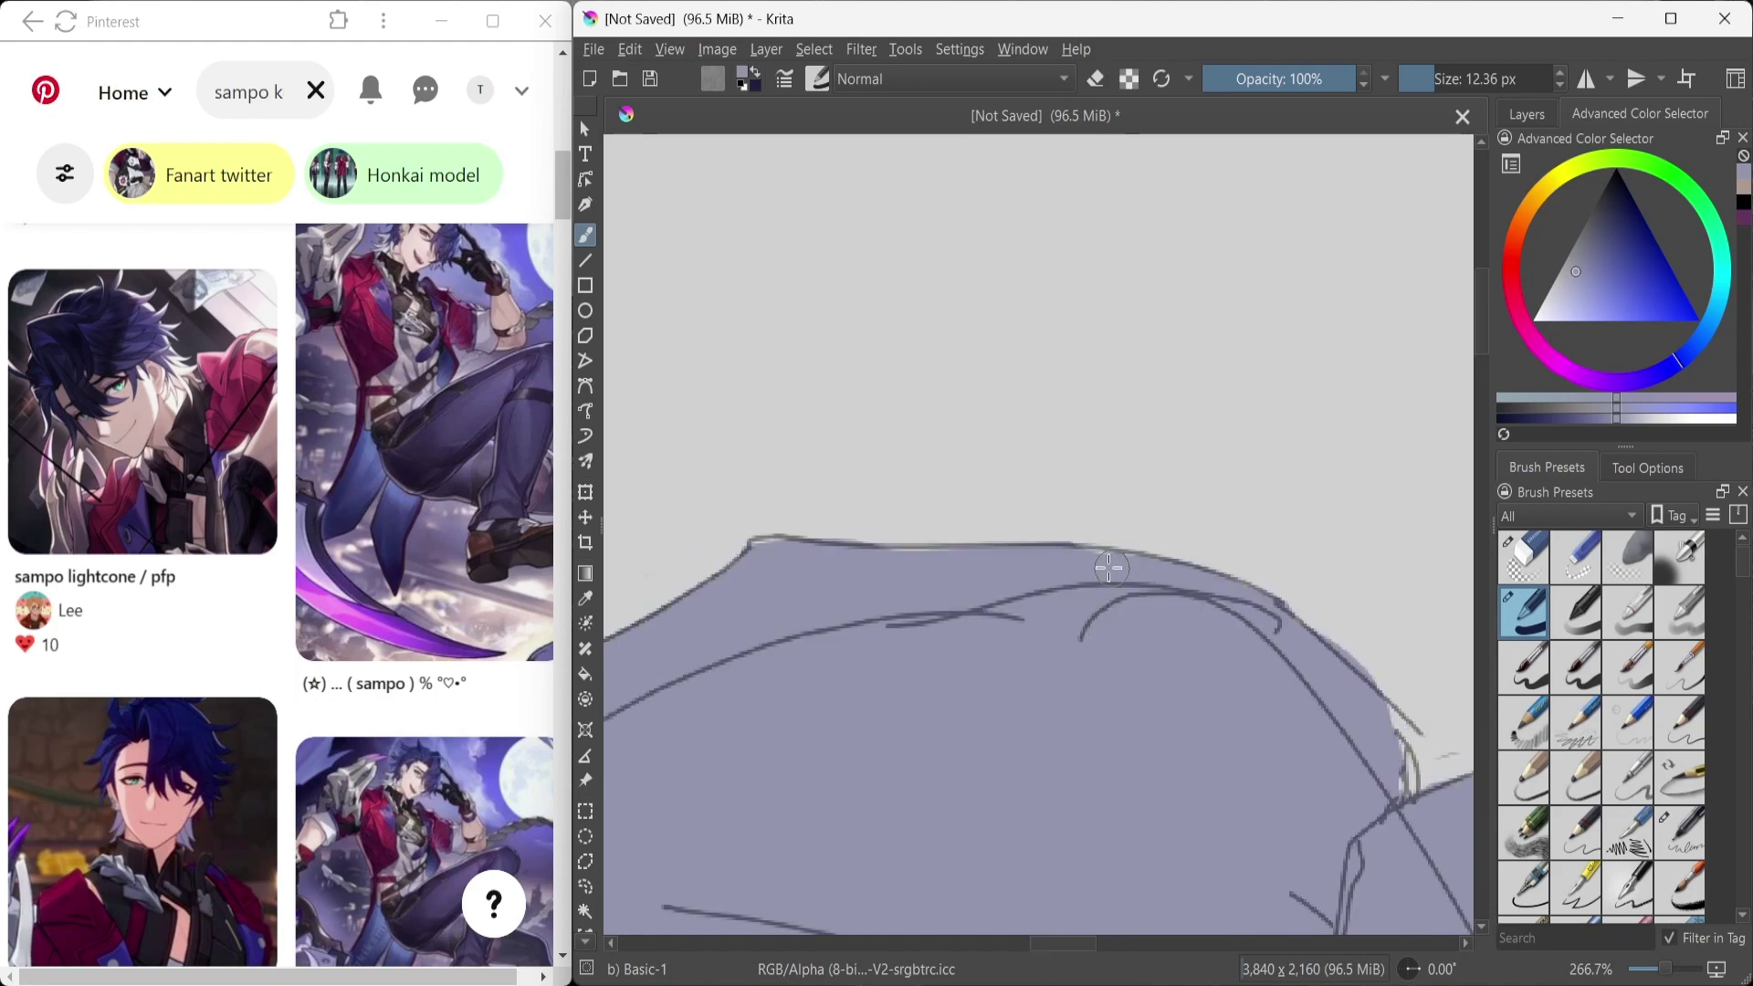
# Step: Tidy the blue fill along the crown outline and touch up the edge of the long front lock
pyautogui.scroll(-5, 1109, 568)
pyautogui.scroll(5, 1050, 384)
pyautogui.moveTo(877, 438)
pyautogui.mouseDown()
pyautogui.moveTo(903, 529)
pyautogui.moveTo(1040, 630)
pyautogui.mouseUp()
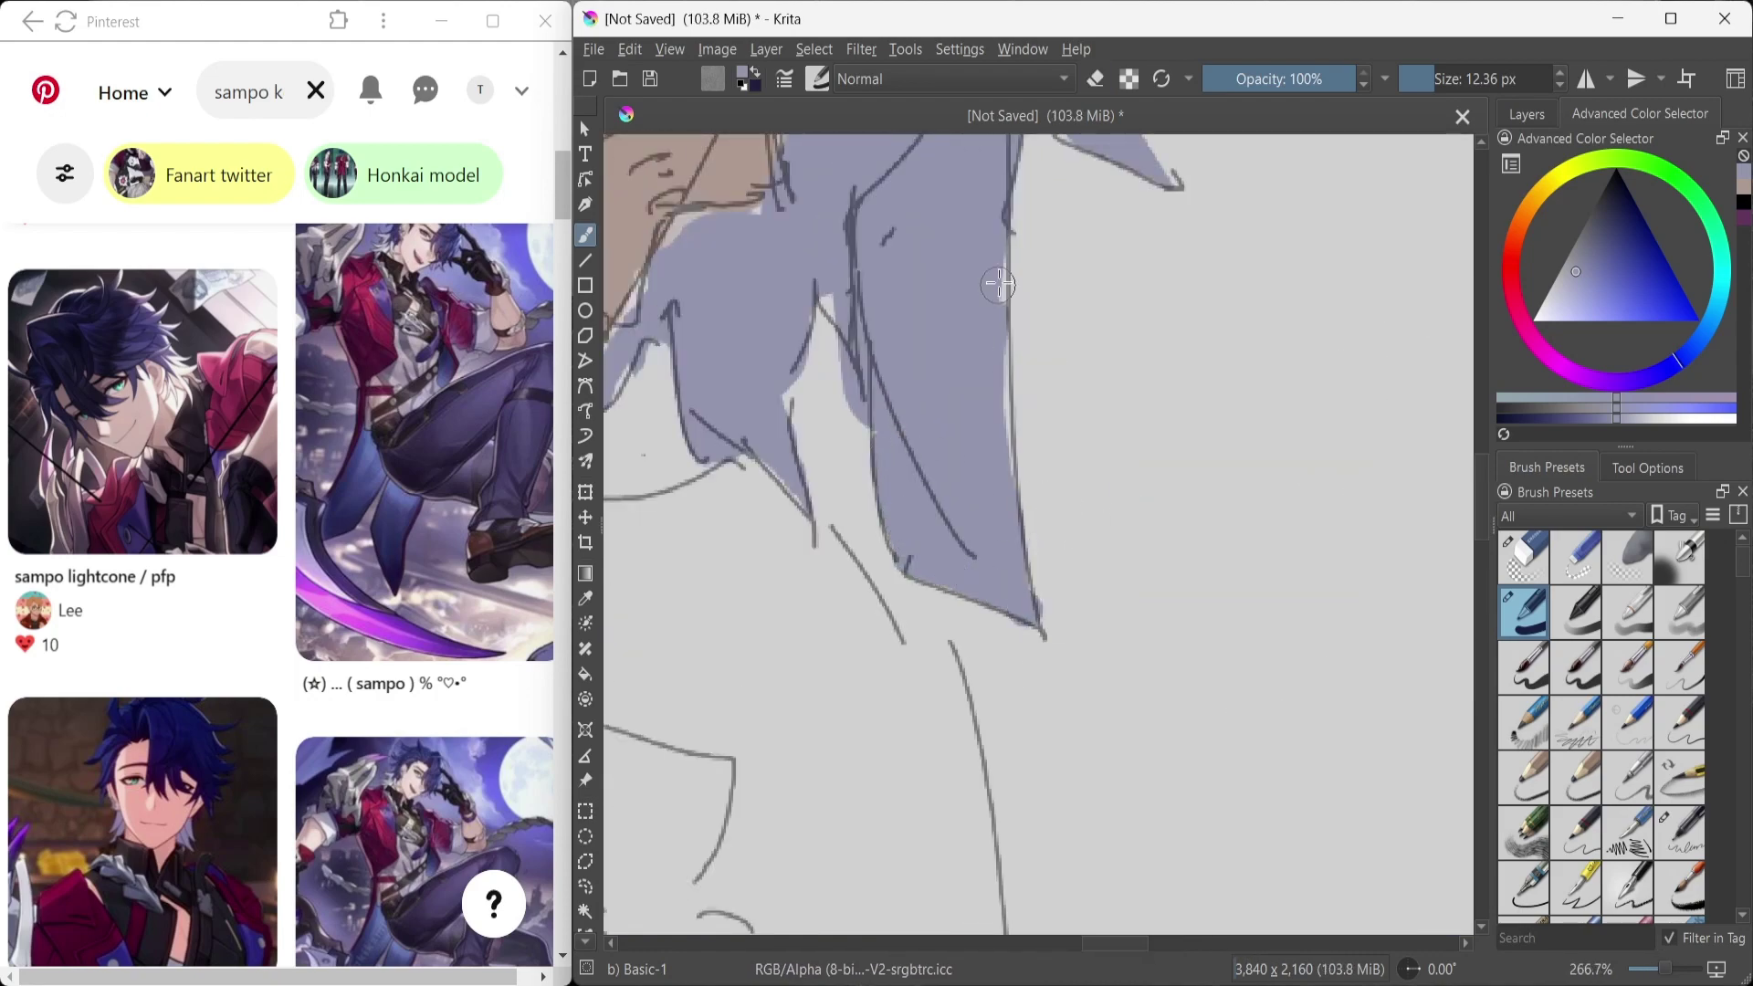
pyautogui.moveTo(998, 284); pyautogui.dragTo(1004, 475)
pyautogui.press('e')
# Step: Hide the sketch group Group 4 to check the flat colours on their own
pyautogui.scroll(-5, 841, 457)
pyautogui.click(1526, 114)
pyautogui.click(1507, 225)
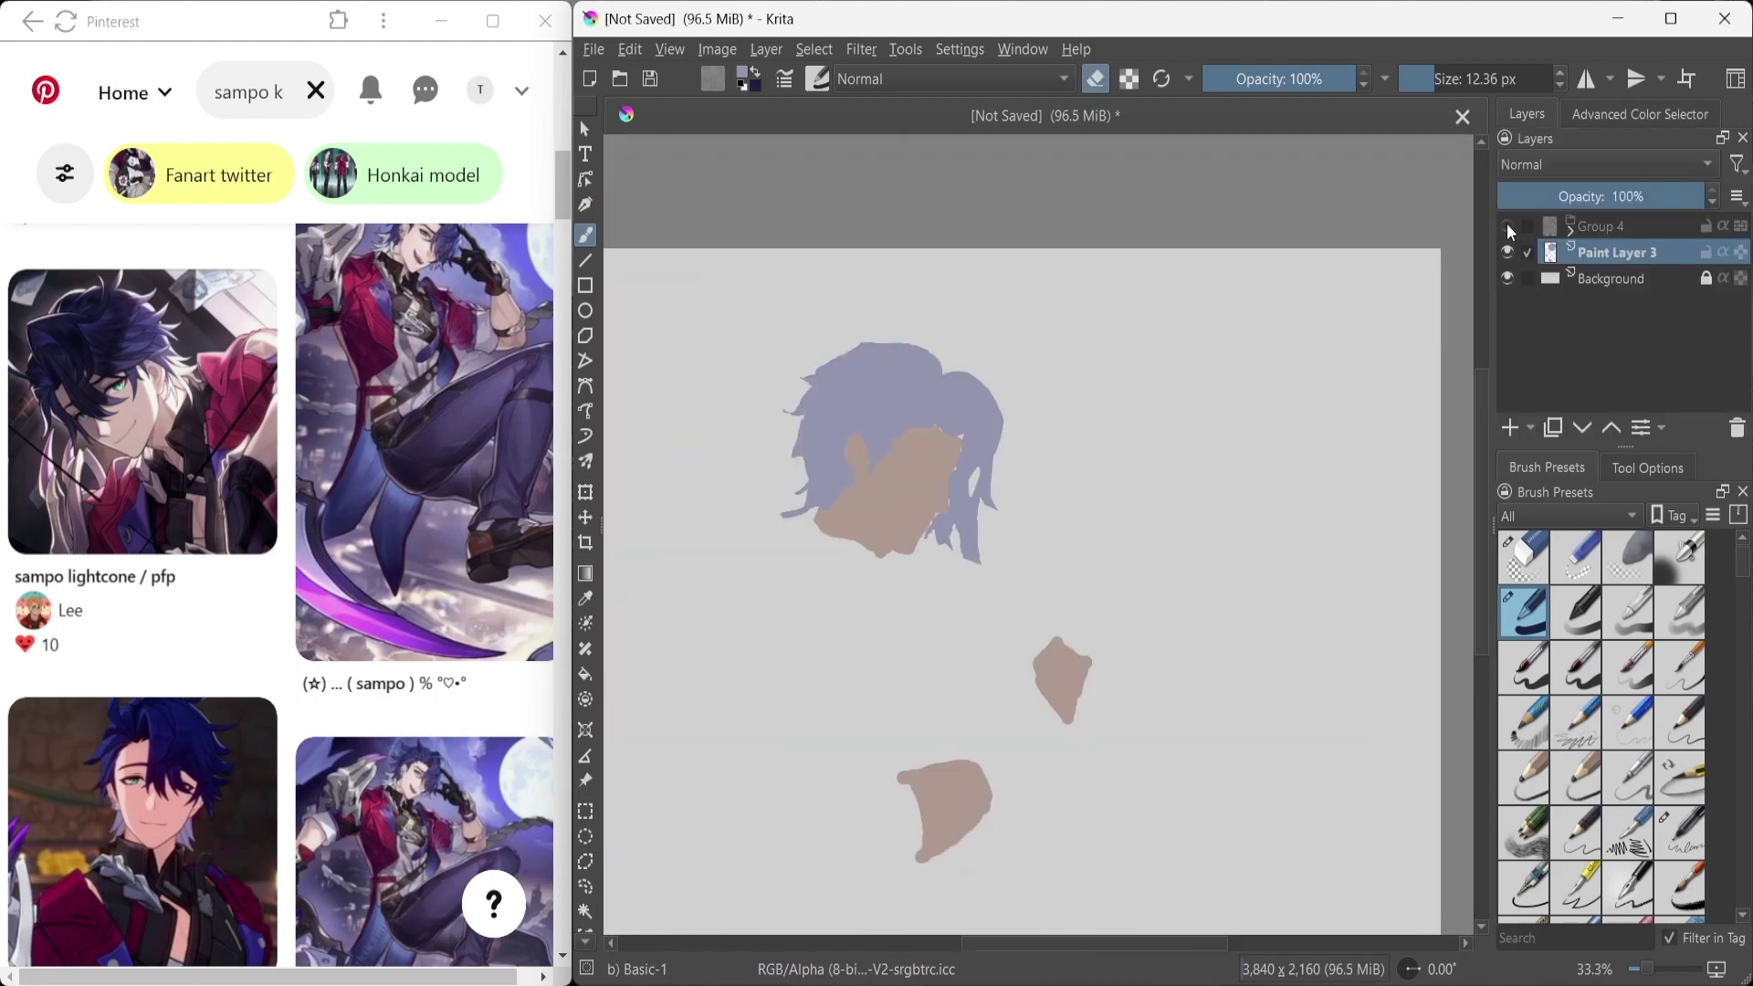
# Step: Fill the pale gaps between the face and the hair with blue, keeping the selected skin area protected
pyautogui.scroll(5, 970, 424)
pyautogui.press('e')
pyautogui.press('b')
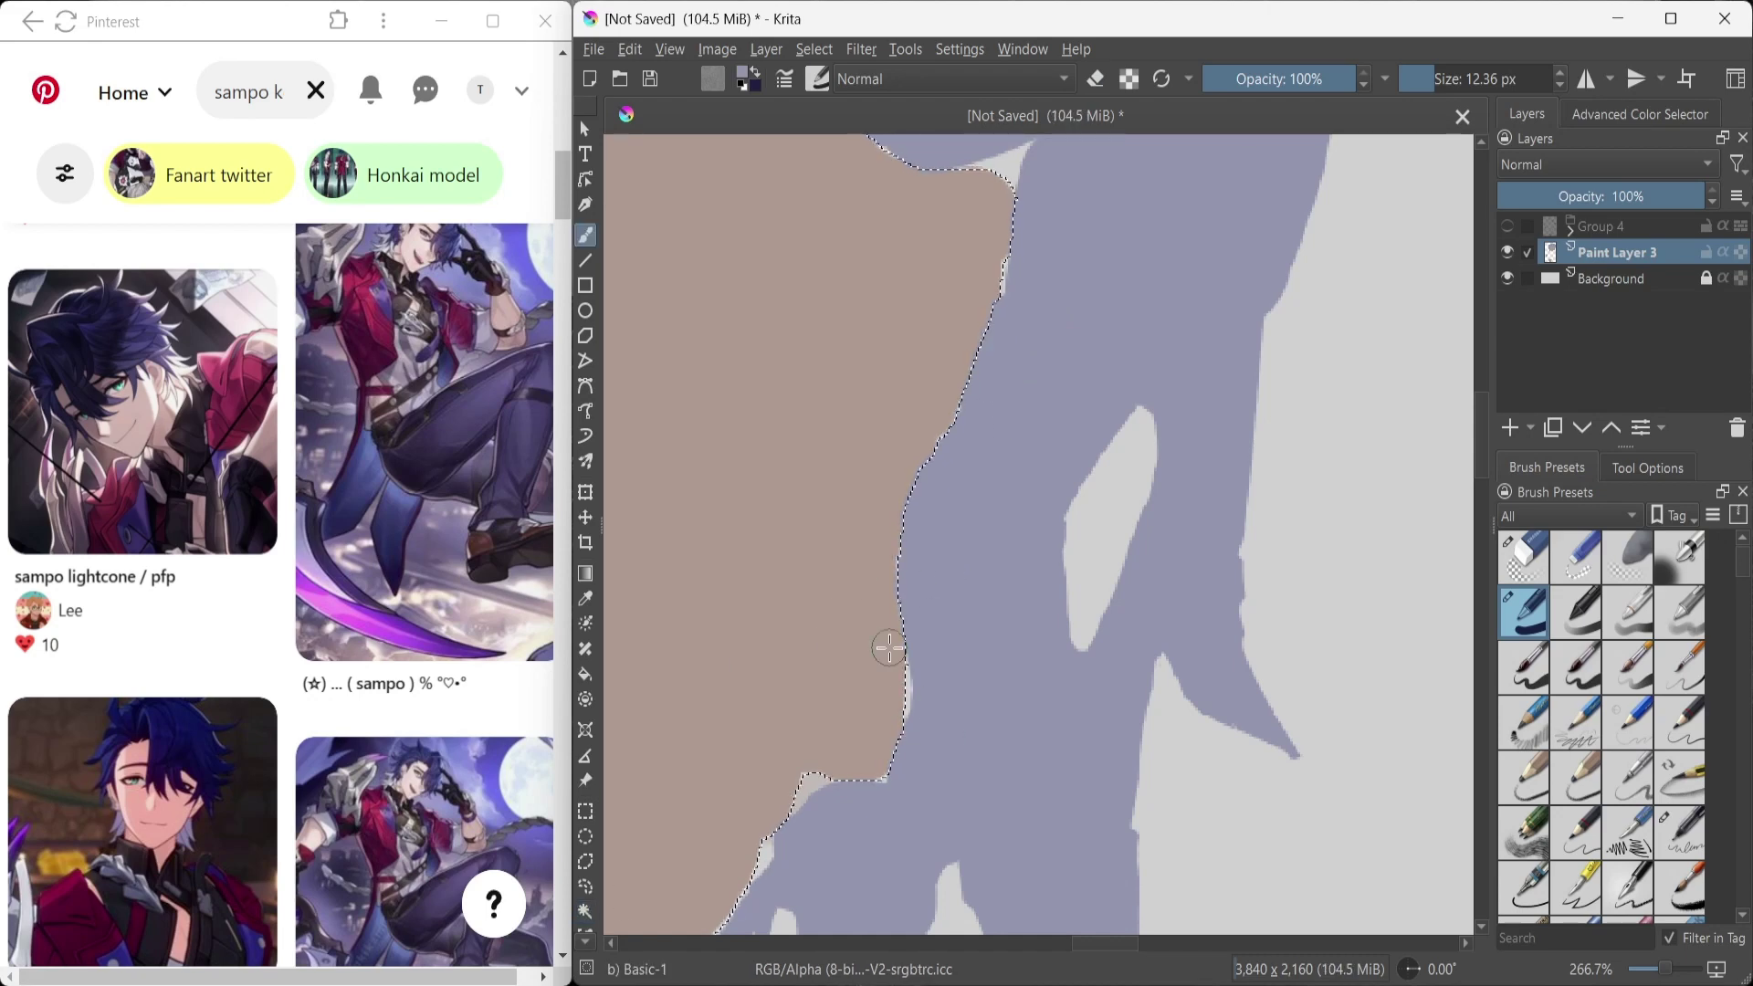
pyautogui.moveTo(888, 645)
pyautogui.mouseDown()
pyautogui.moveTo(931, 402)
pyautogui.moveTo(1056, 512)
pyautogui.mouseUp()
pyautogui.scroll(-5, 1065, 490)
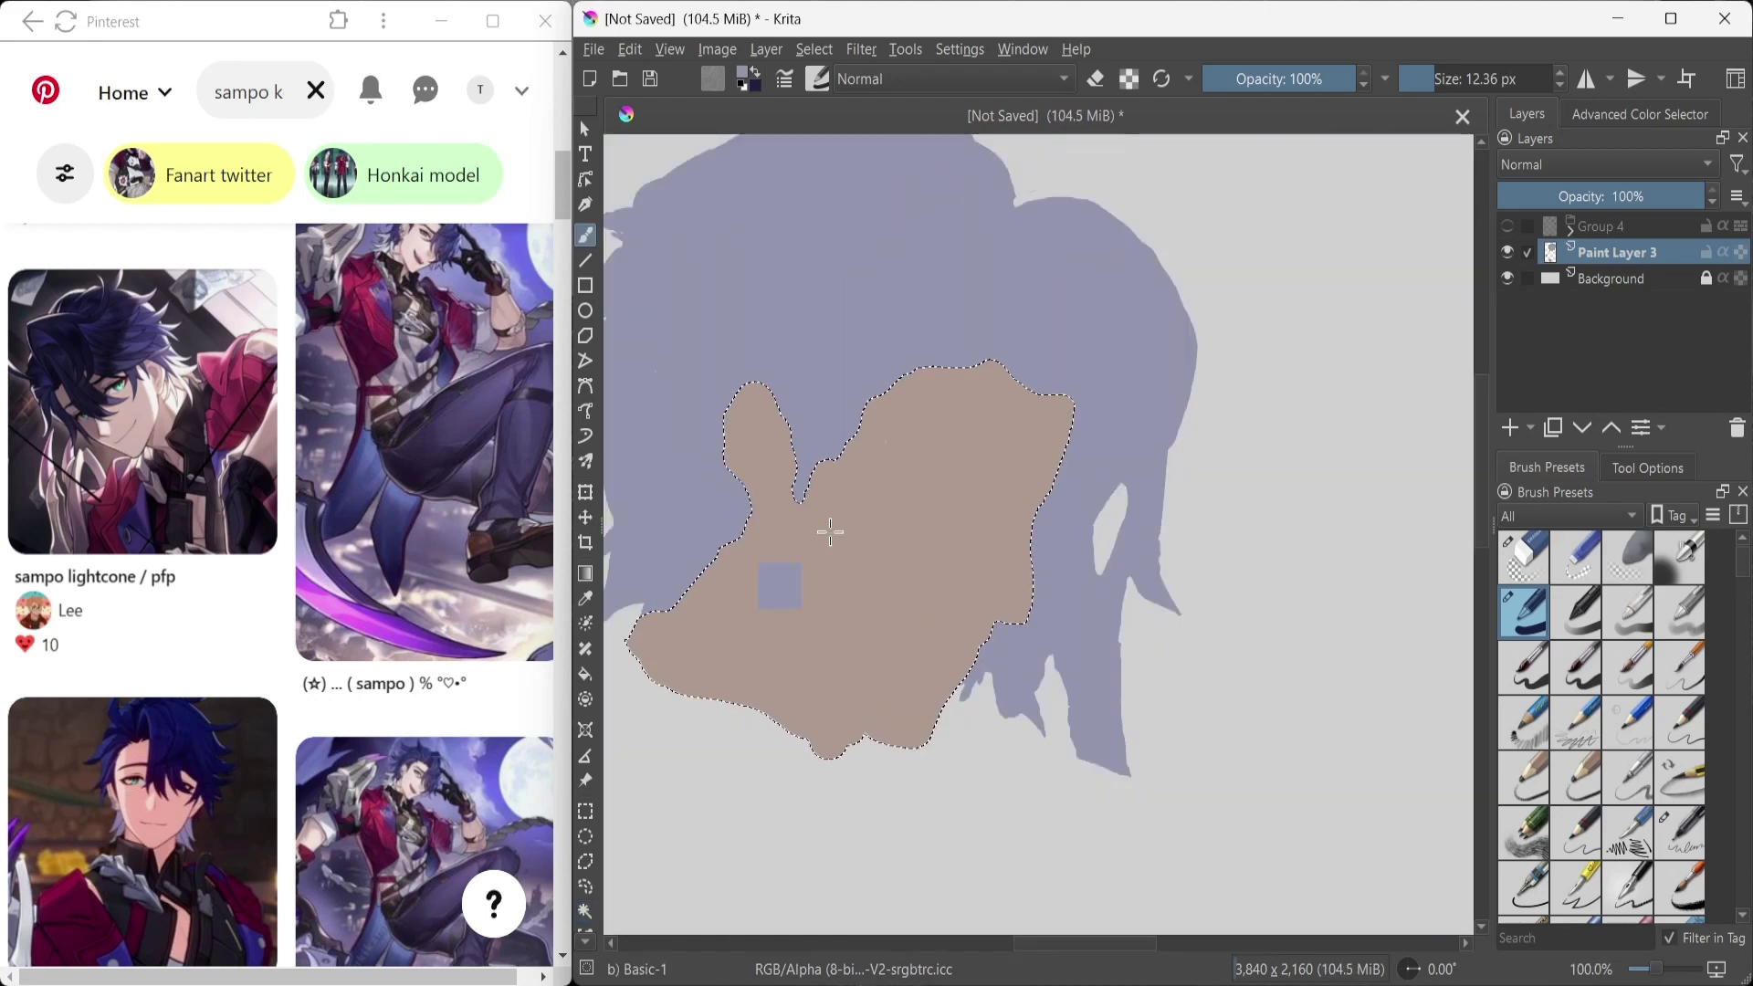
pyautogui.scroll(3, 1048, 360)
# Step: Reduce the grow amount of the contiguous selection and touch up the boundary between skin and hair
pyautogui.press('w')
pyautogui.click(1647, 467)
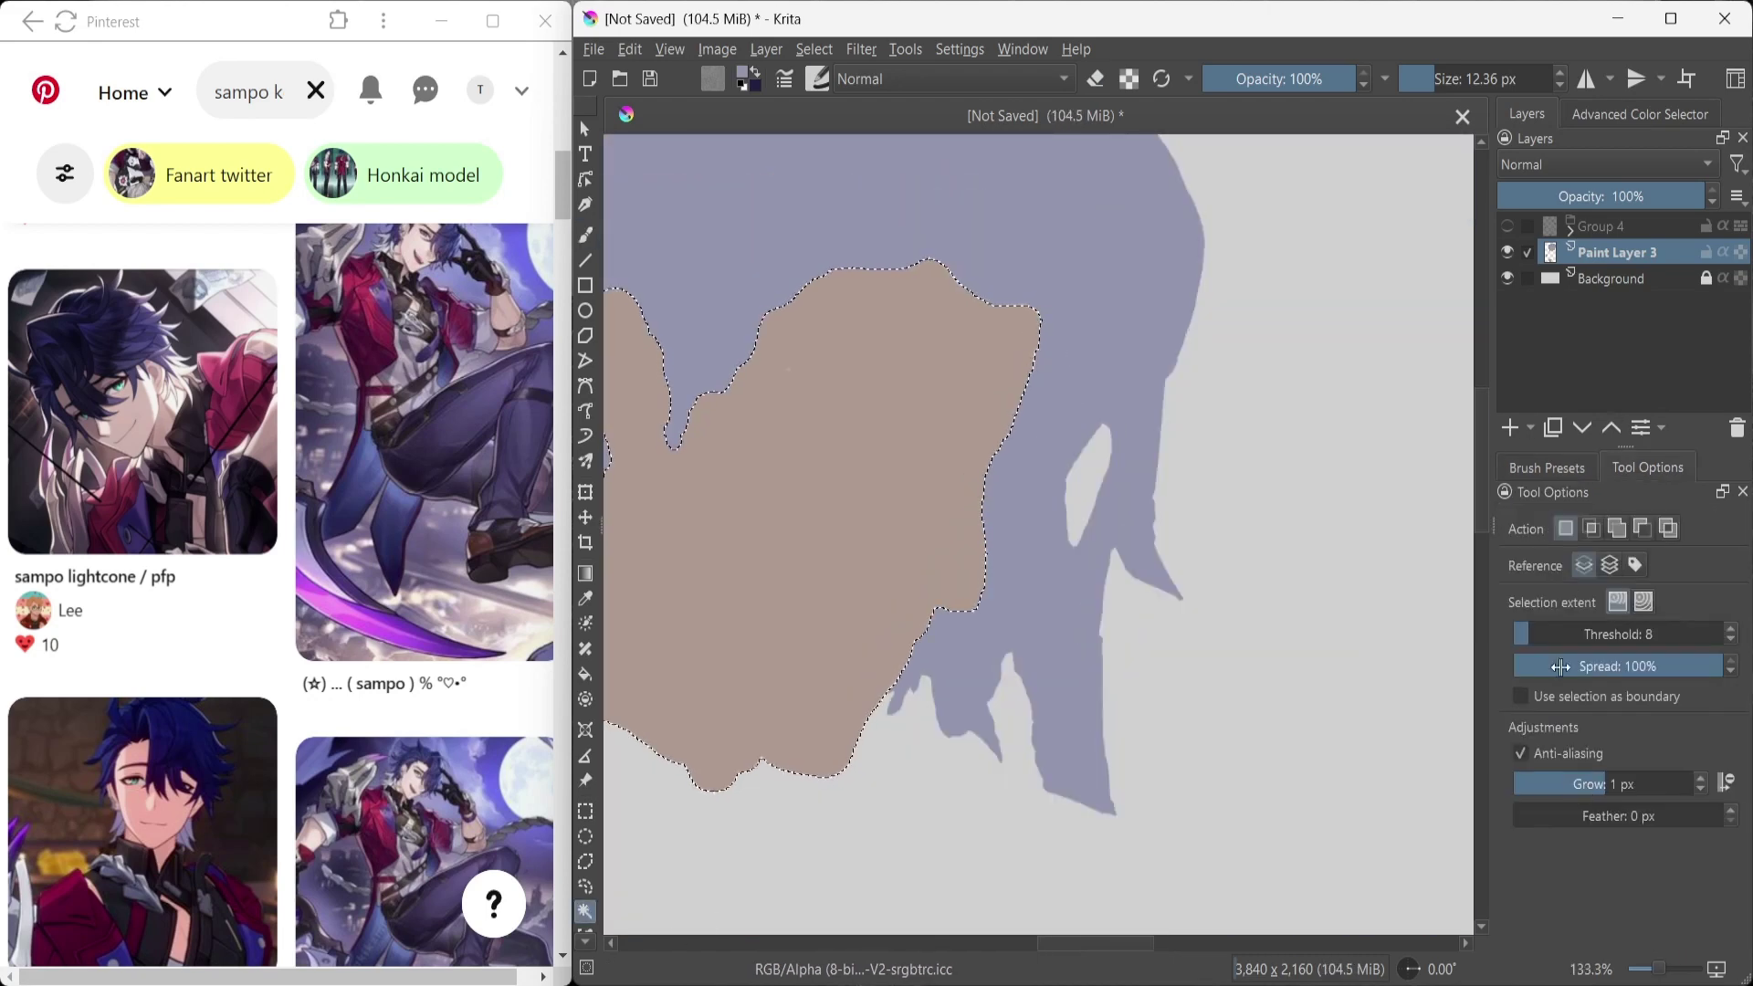
pyautogui.scroll(3, 1618, 634)
pyautogui.scroll(5, 989, 575)
pyautogui.moveTo(1606, 783)
pyautogui.mouseDown()
pyautogui.moveTo(1689, 785)
pyautogui.moveTo(1596, 785)
pyautogui.mouseUp()
pyautogui.press('b')
pyautogui.scroll(-4, 780, 388)
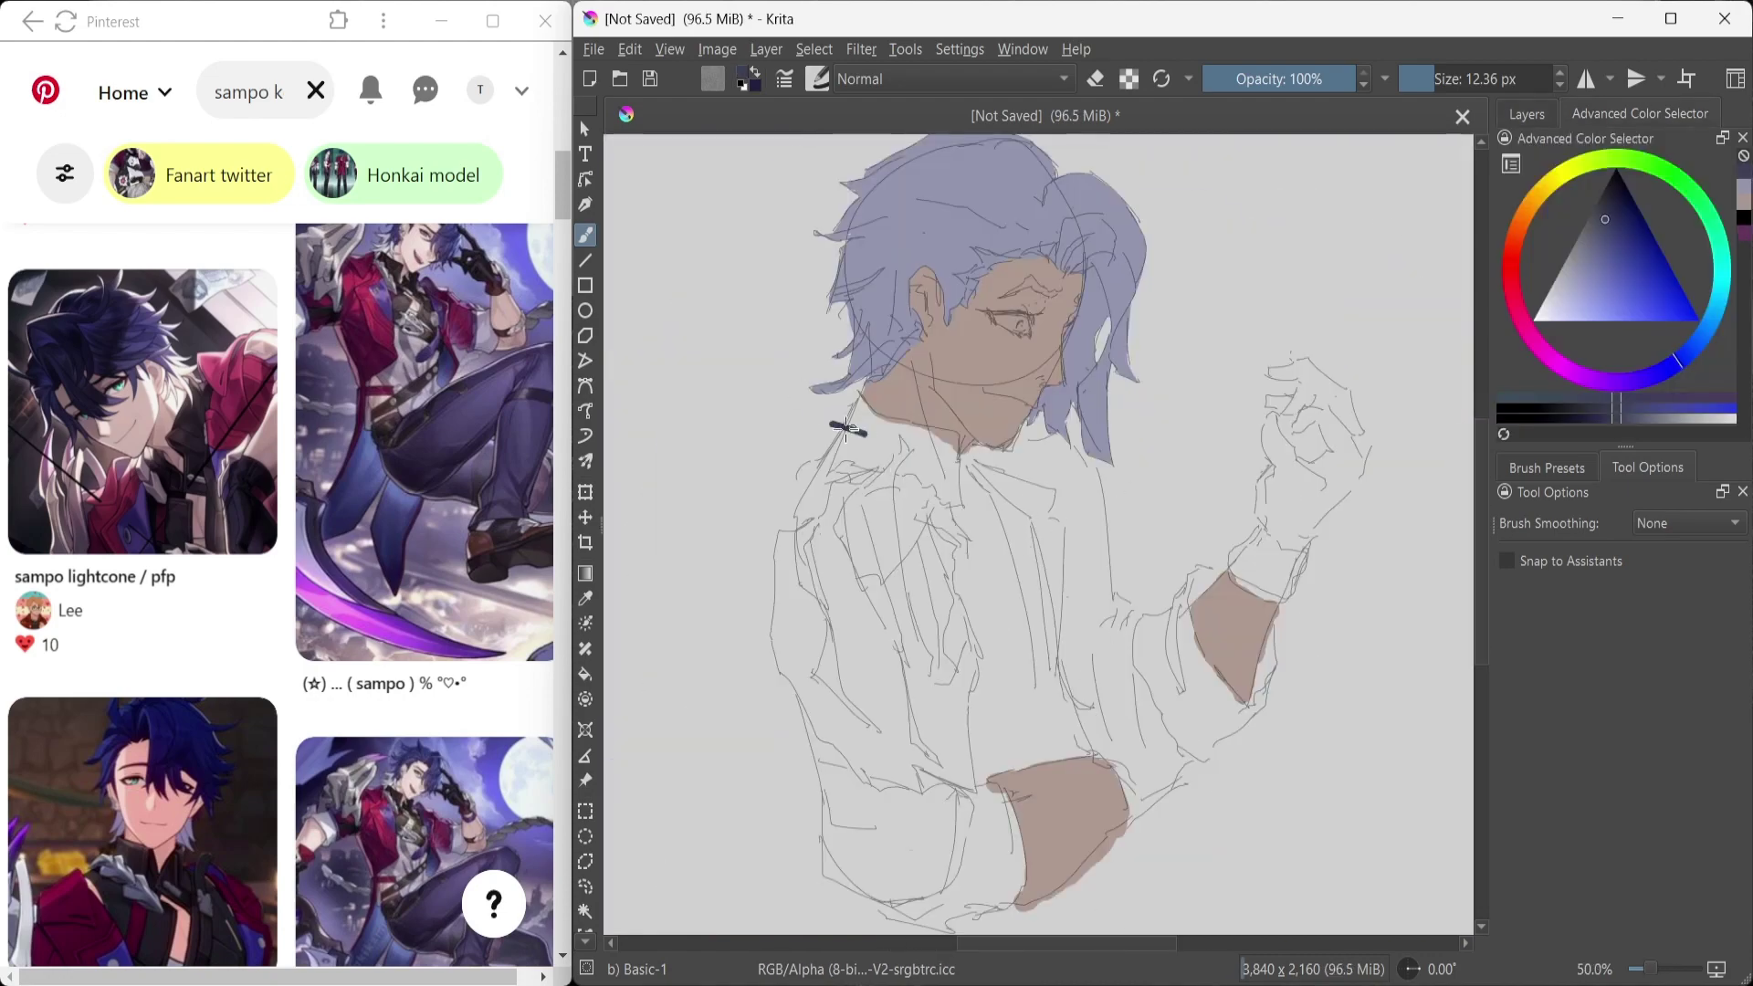
# Step: Pick a dark maroon and lay a test stroke on the collar with a 54.68 px brush
pyautogui.scroll(-5, 420, 457)
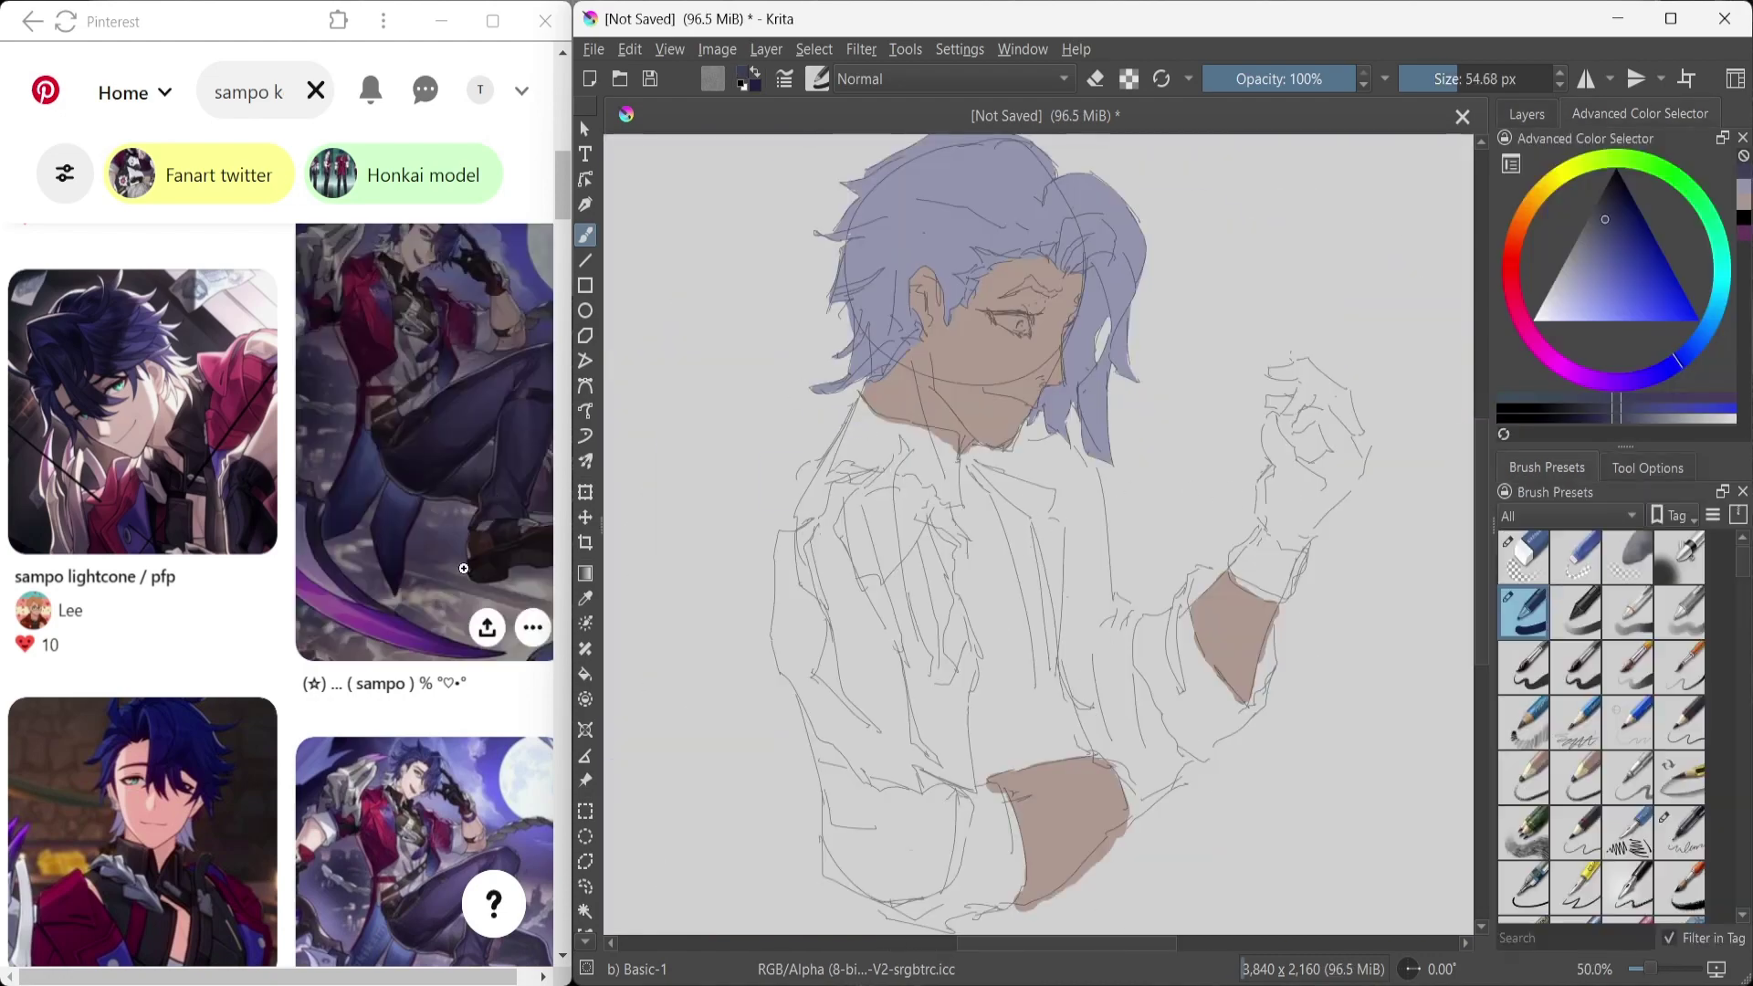
pyautogui.scroll(1, 863, 451)
pyautogui.click(1606, 215)
pyautogui.moveTo(856, 402); pyautogui.dragTo(853, 438)
pyautogui.scroll(2, 853, 438)
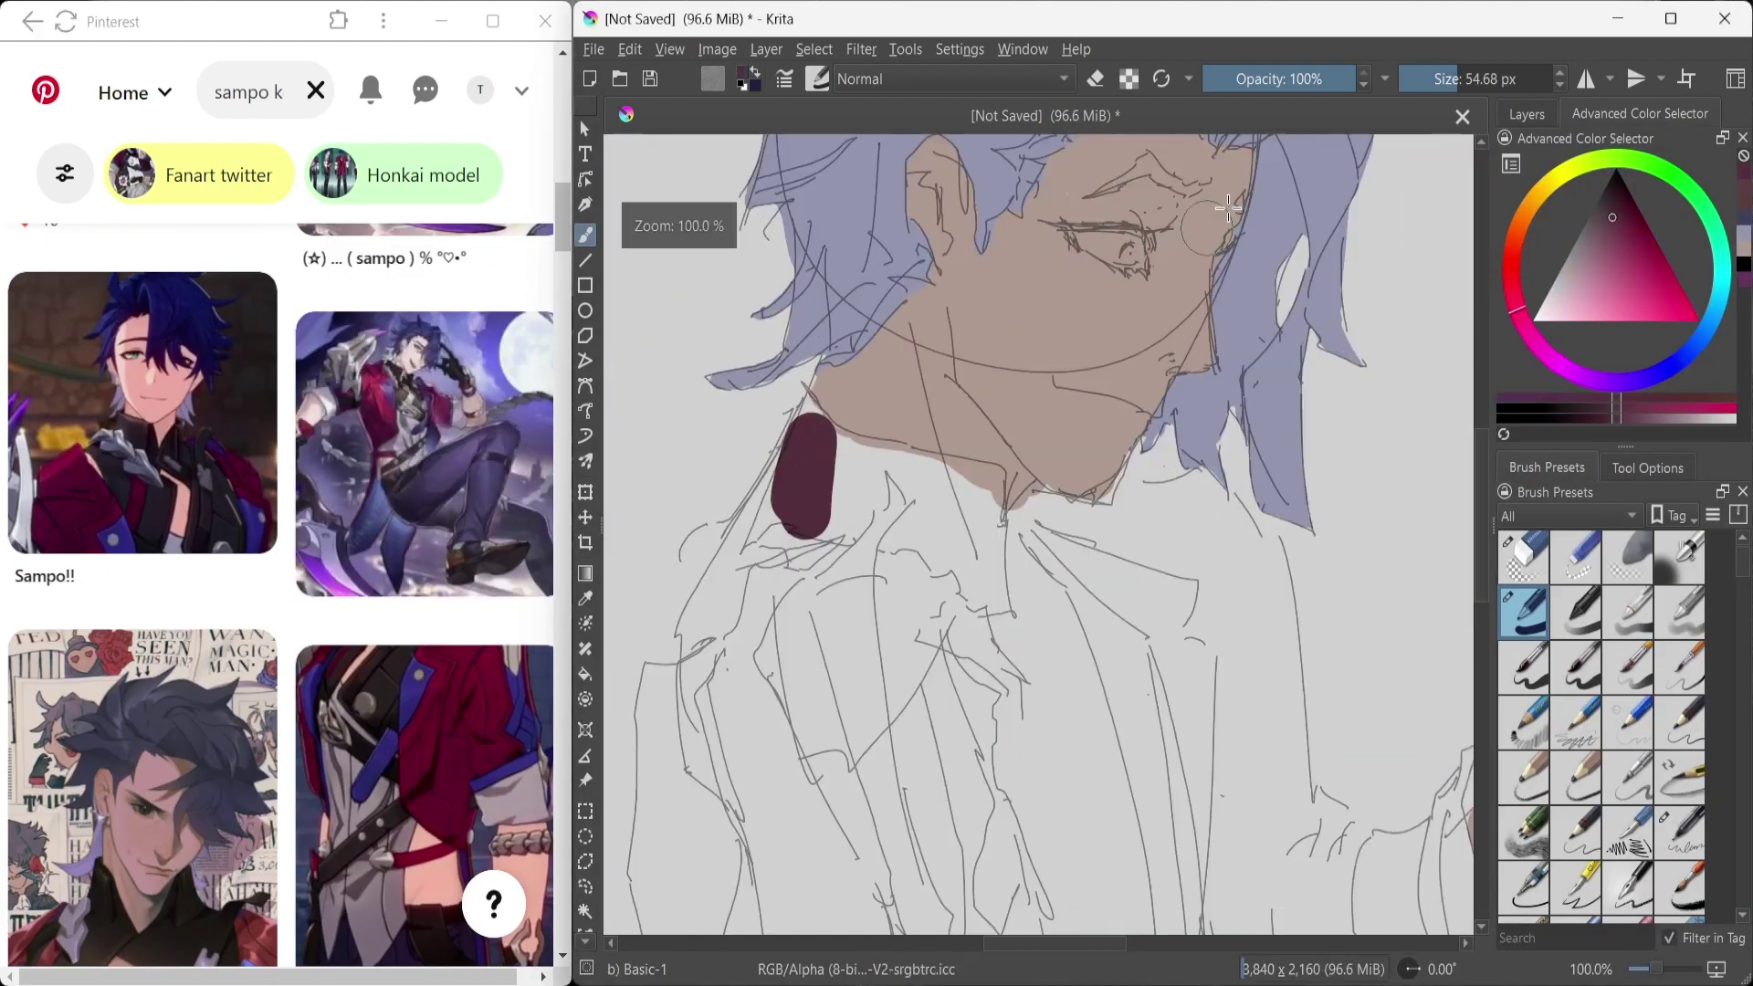
# Step: Set Paint Layer 5 to 55% opacity, outline the collar along the sketch and fill it with maroon
pyautogui.click(1526, 113)
pyautogui.scroll(3, 791, 384)
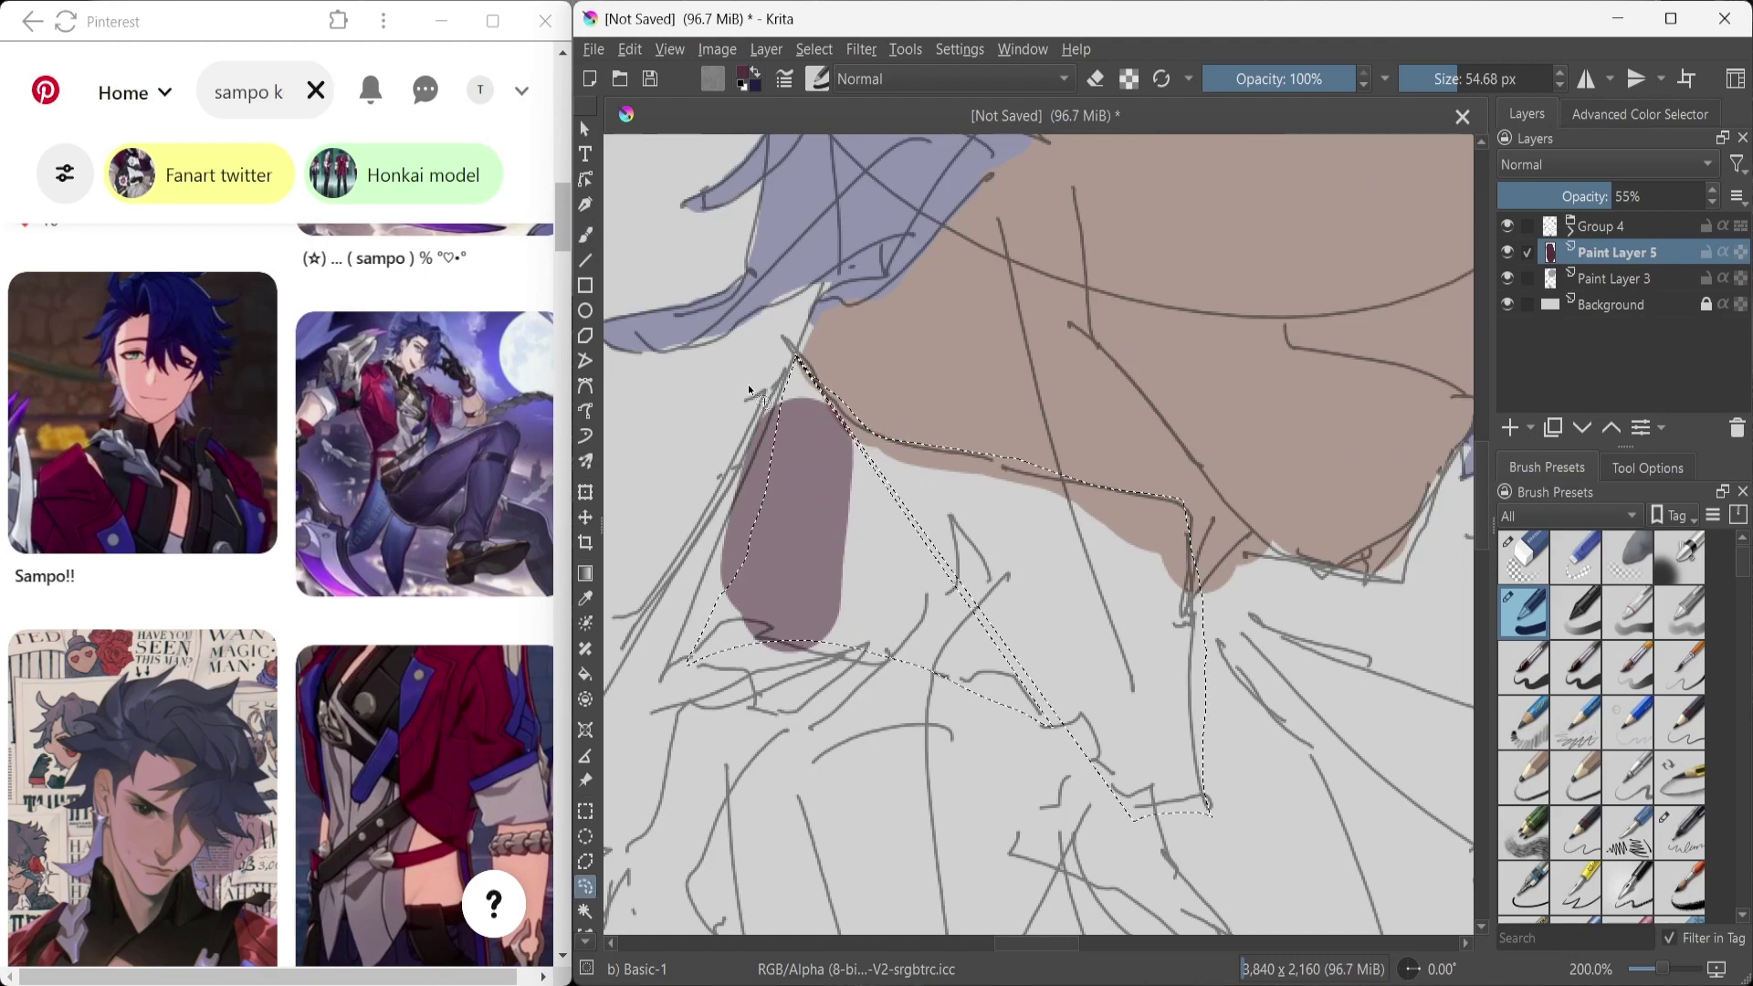
pyautogui.moveTo(748, 391)
pyautogui.mouseDown()
pyautogui.moveTo(671, 671)
pyautogui.moveTo(741, 573)
pyautogui.mouseUp()
pyautogui.moveTo(772, 397); pyautogui.dragTo(676, 675)
pyautogui.scroll(3, 790, 365)
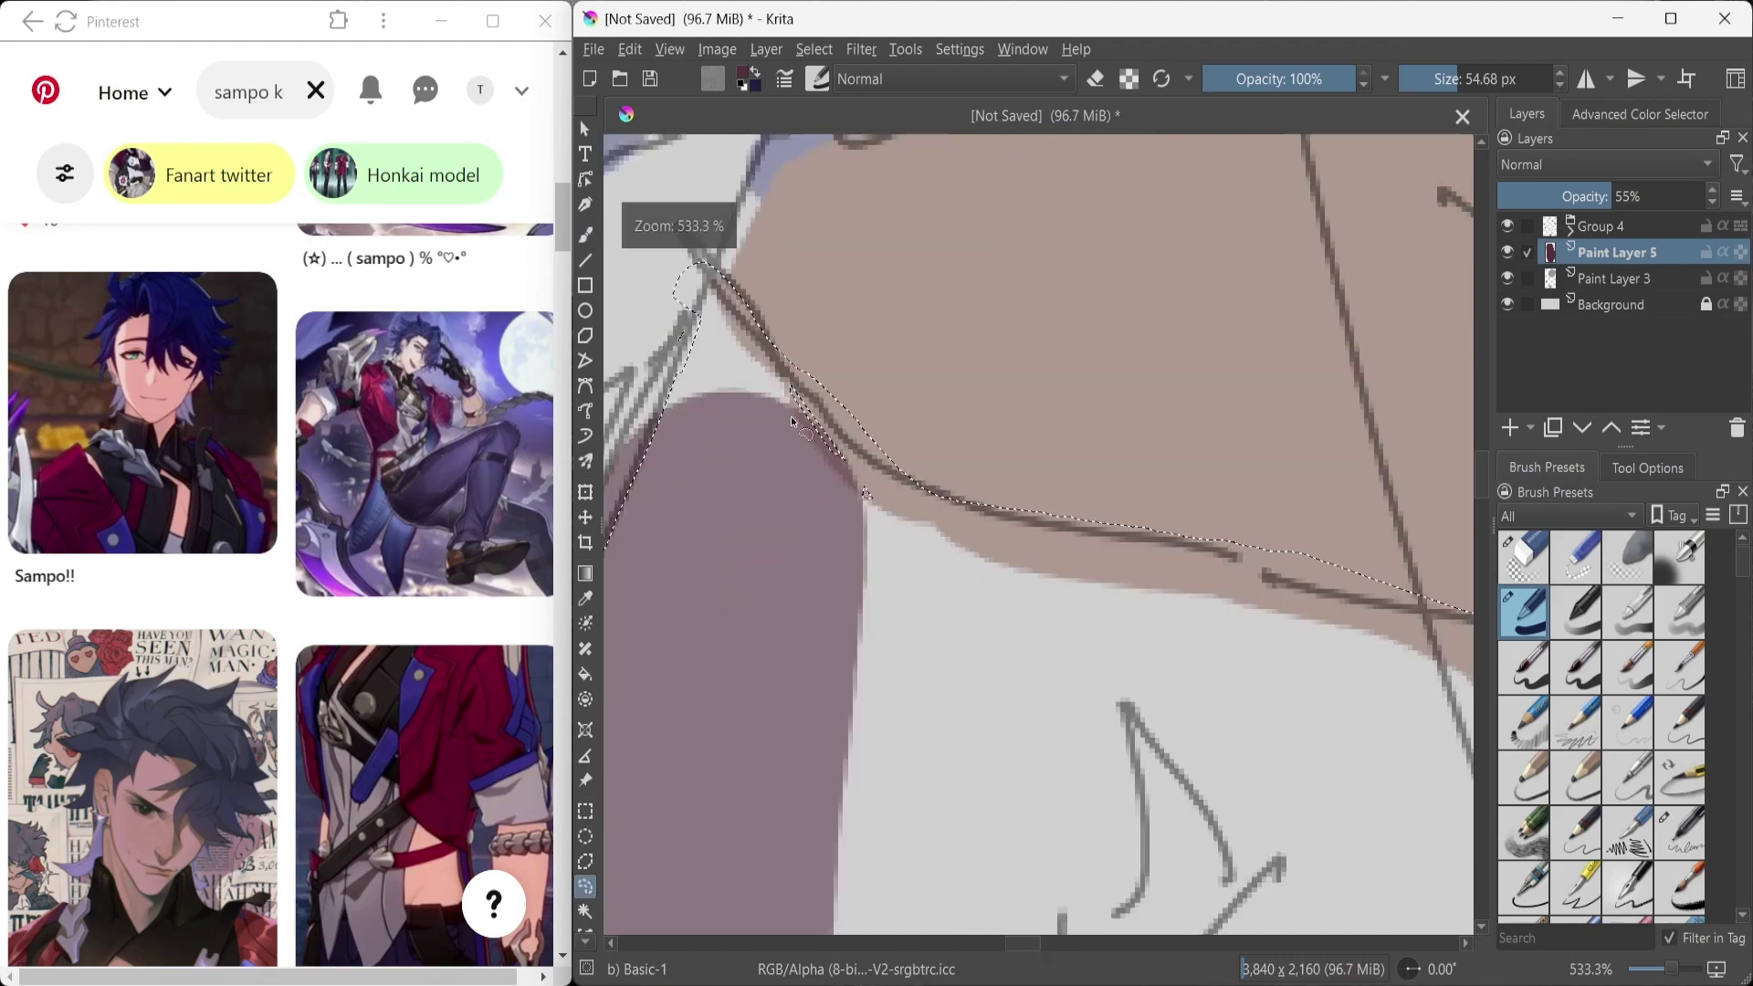
pyautogui.scroll(-6, 787, 365)
pyautogui.hotkey('ctrl', 'shift', 'a')
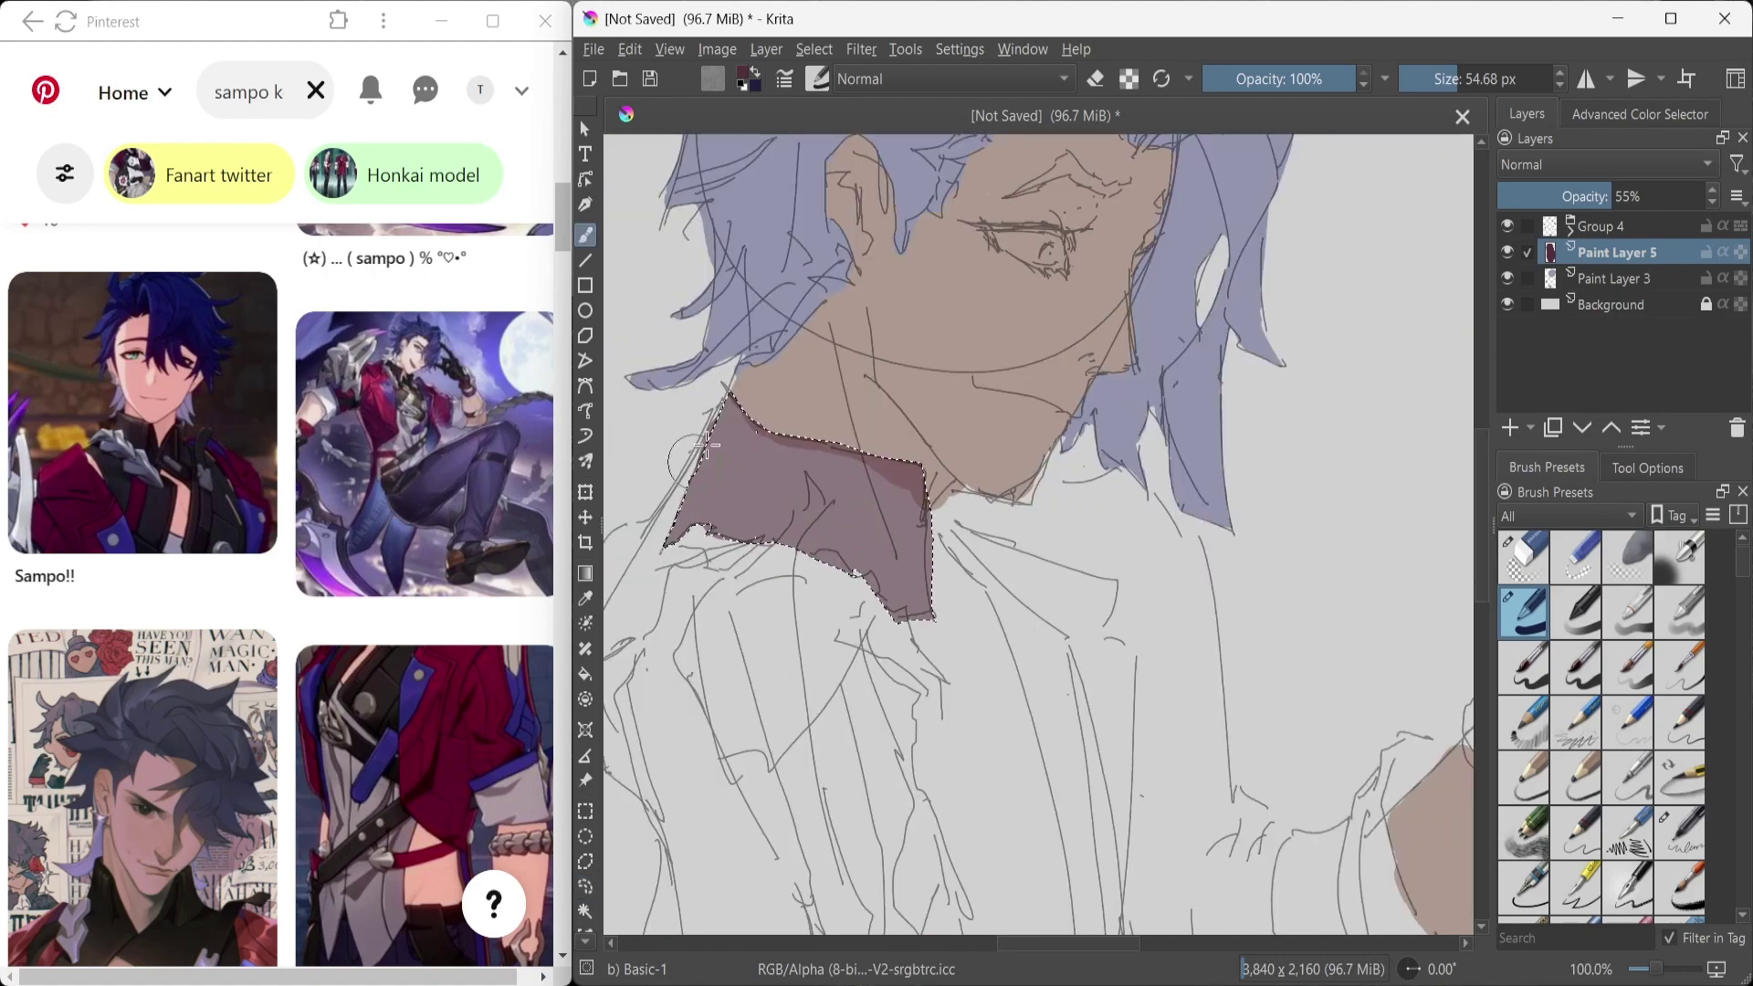
# Step: Paint the shirt front maroon from the collar down to the folded arm, with the layer at 100% opacity
pyautogui.moveTo(948, 470); pyautogui.dragTo(948, 288)
pyautogui.moveTo(949, 347); pyautogui.dragTo(940, 548)
pyautogui.moveTo(967, 703)
pyautogui.mouseDown()
pyautogui.moveTo(1069, 470)
pyautogui.moveTo(1057, 704)
pyautogui.moveTo(1016, 621)
pyautogui.mouseUp()
pyautogui.scroll(1, 1017, 622)
pyautogui.scroll(2, 908, 450)
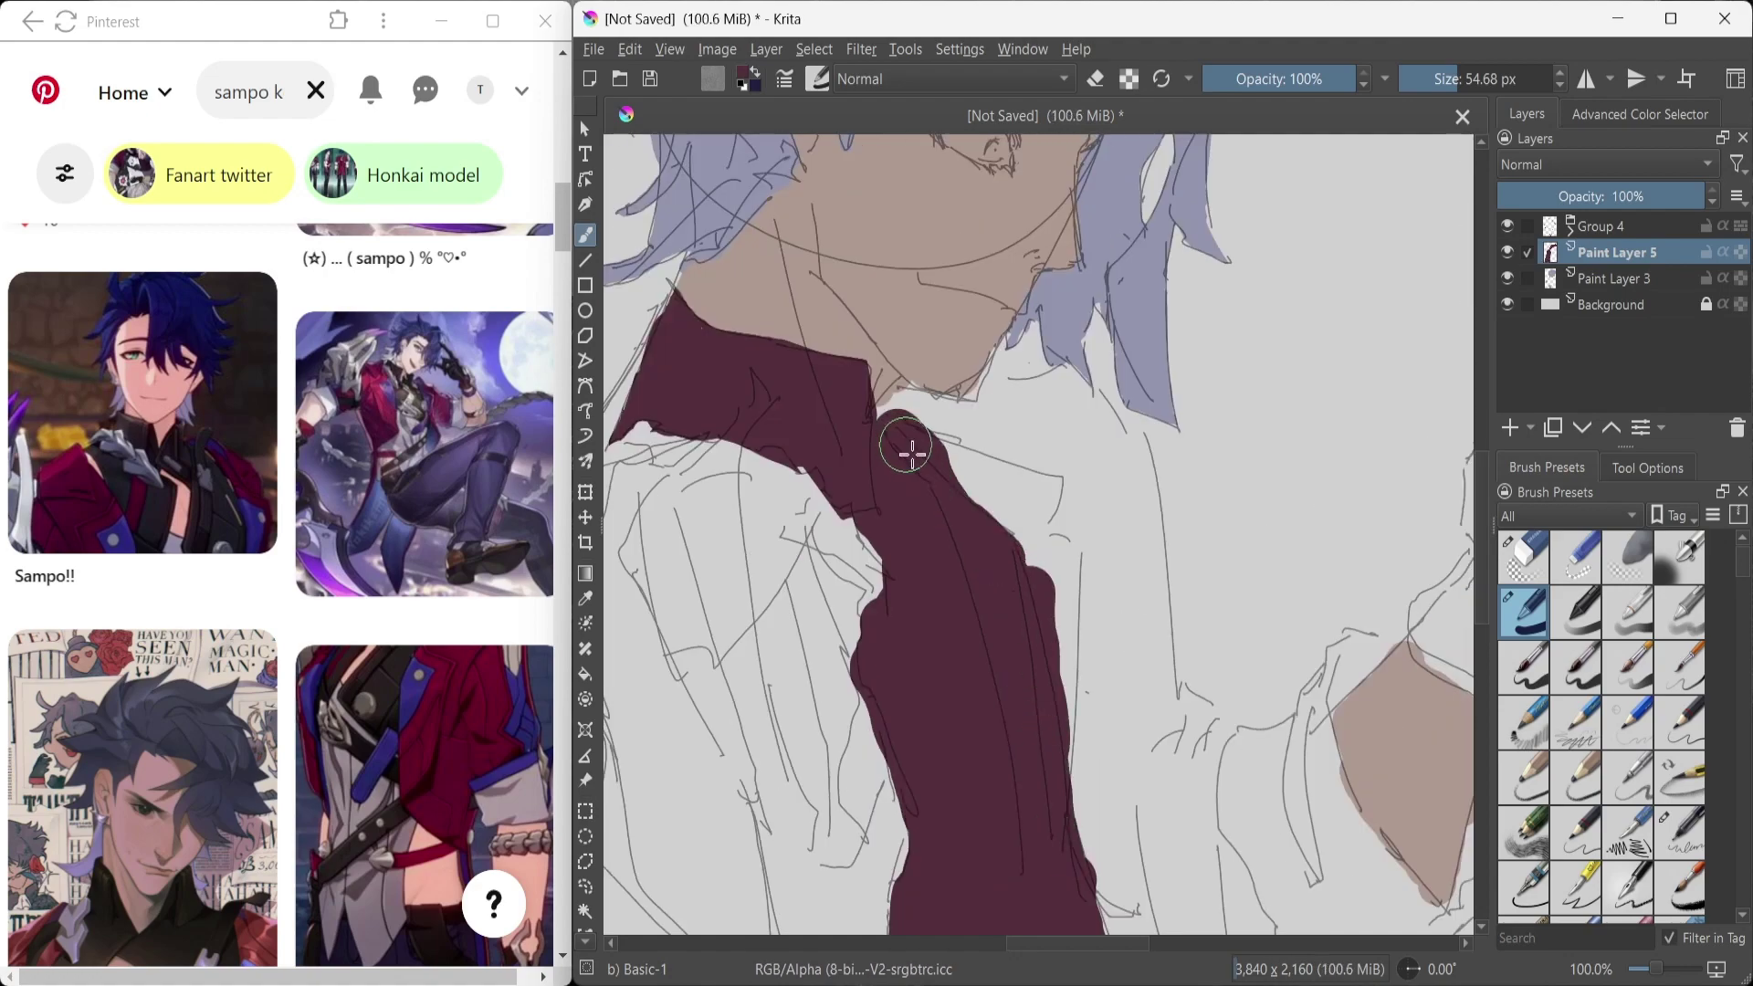
pyautogui.scroll(1, 972, 677)
pyautogui.scroll(-1, 972, 677)
pyautogui.scroll(-2, 841, 607)
pyautogui.moveTo(869, 639); pyautogui.dragTo(876, 785)
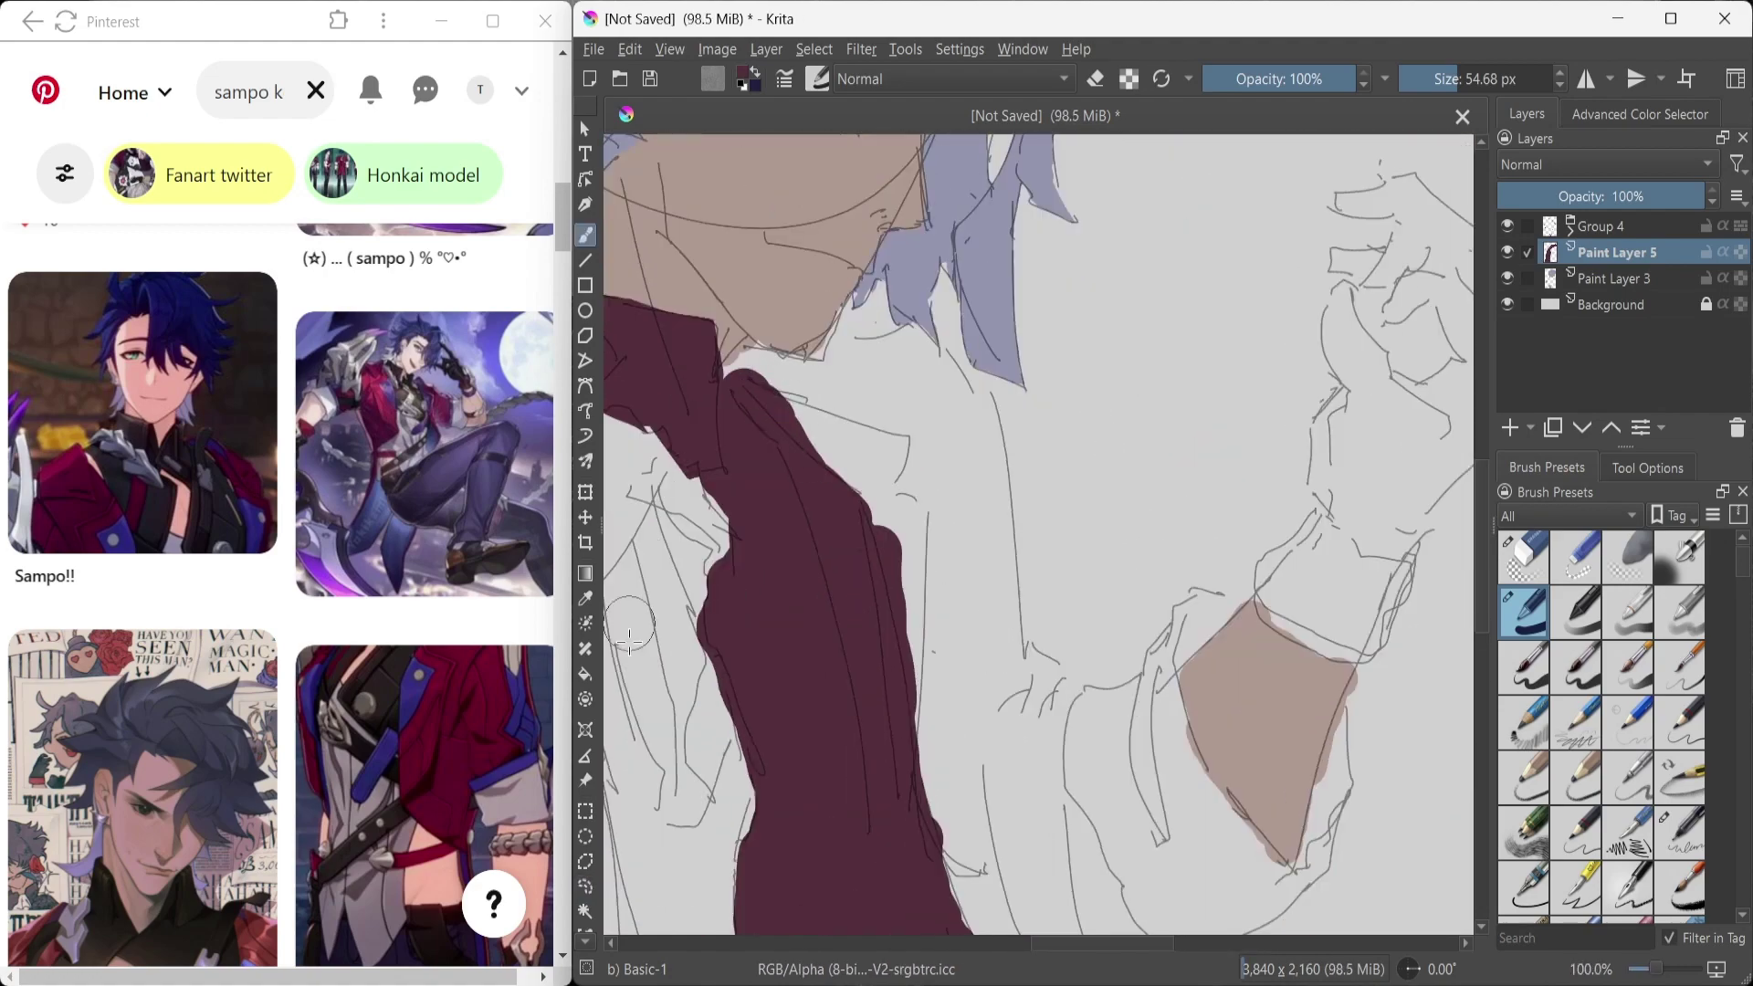
# Step: Select the maroon overflow along the shirt front's right edge with a polygonal outline, erase it and clear the selection
pyautogui.scroll(2, 822, 383)
pyautogui.click(585, 861)
pyautogui.click(958, 321)
pyautogui.click(808, 356)
pyautogui.click(758, 324)
pyautogui.scroll(-5, 872, 528)
pyautogui.click(1004, 410)
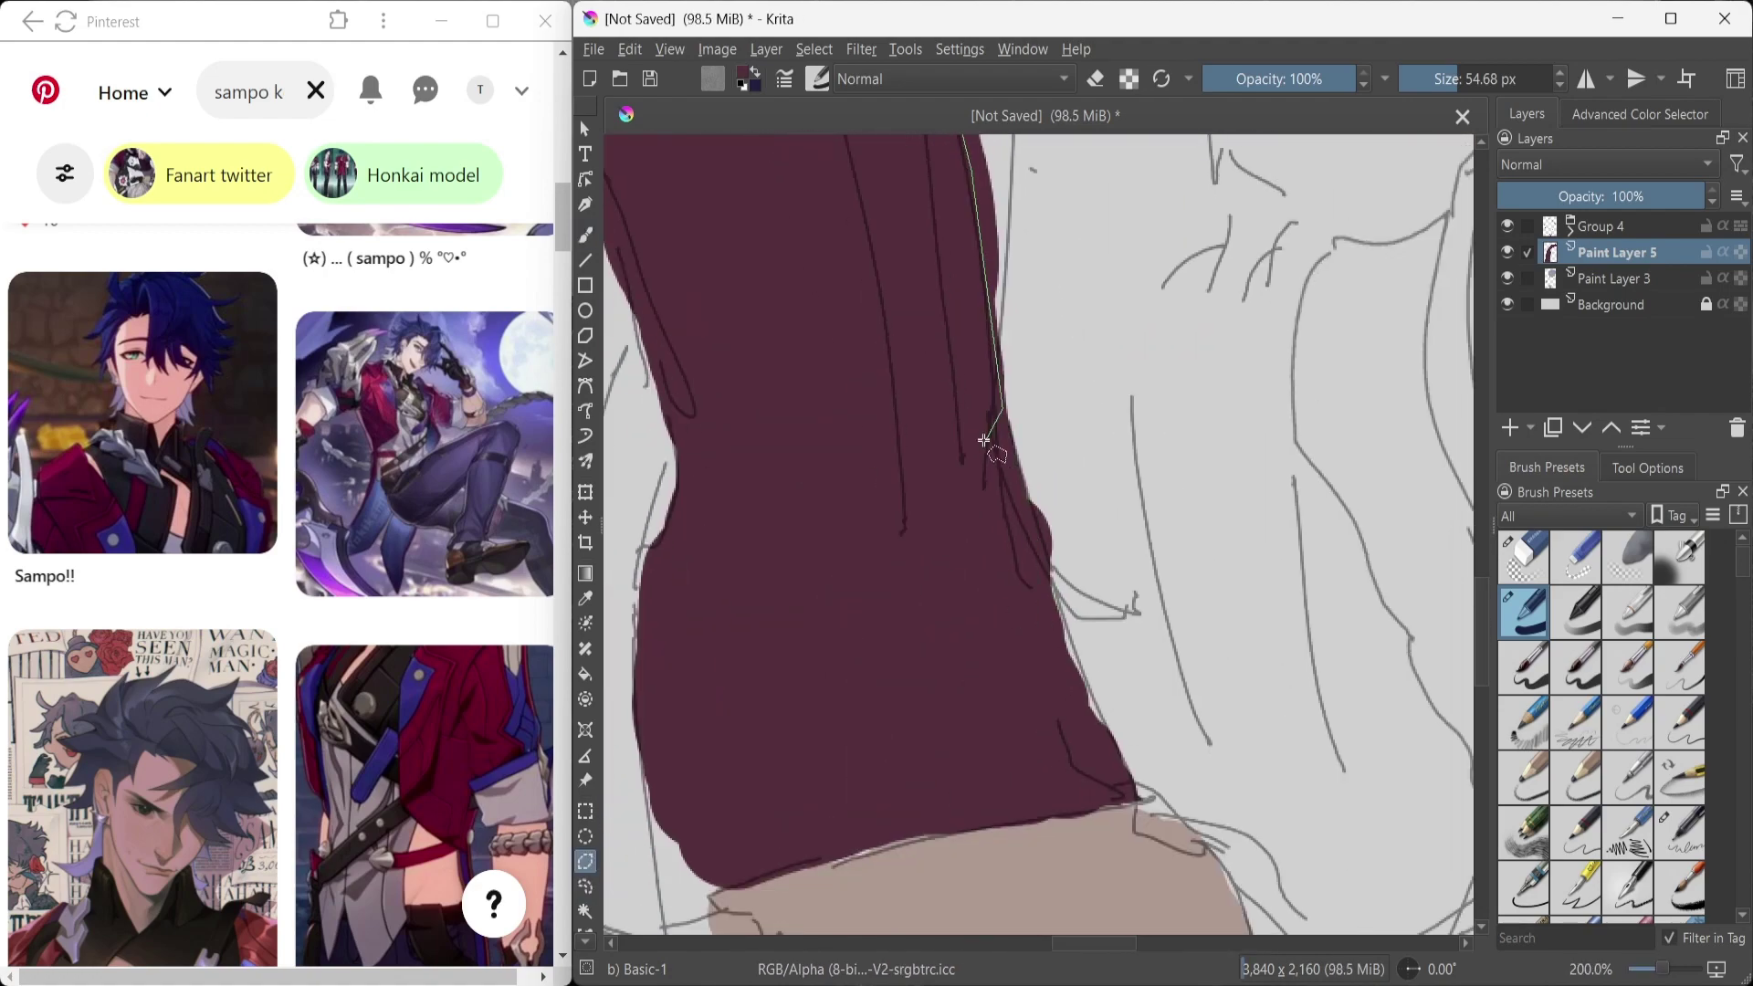
pyautogui.doubleClick(1162, 744)
pyautogui.scroll(-3, 945, 453)
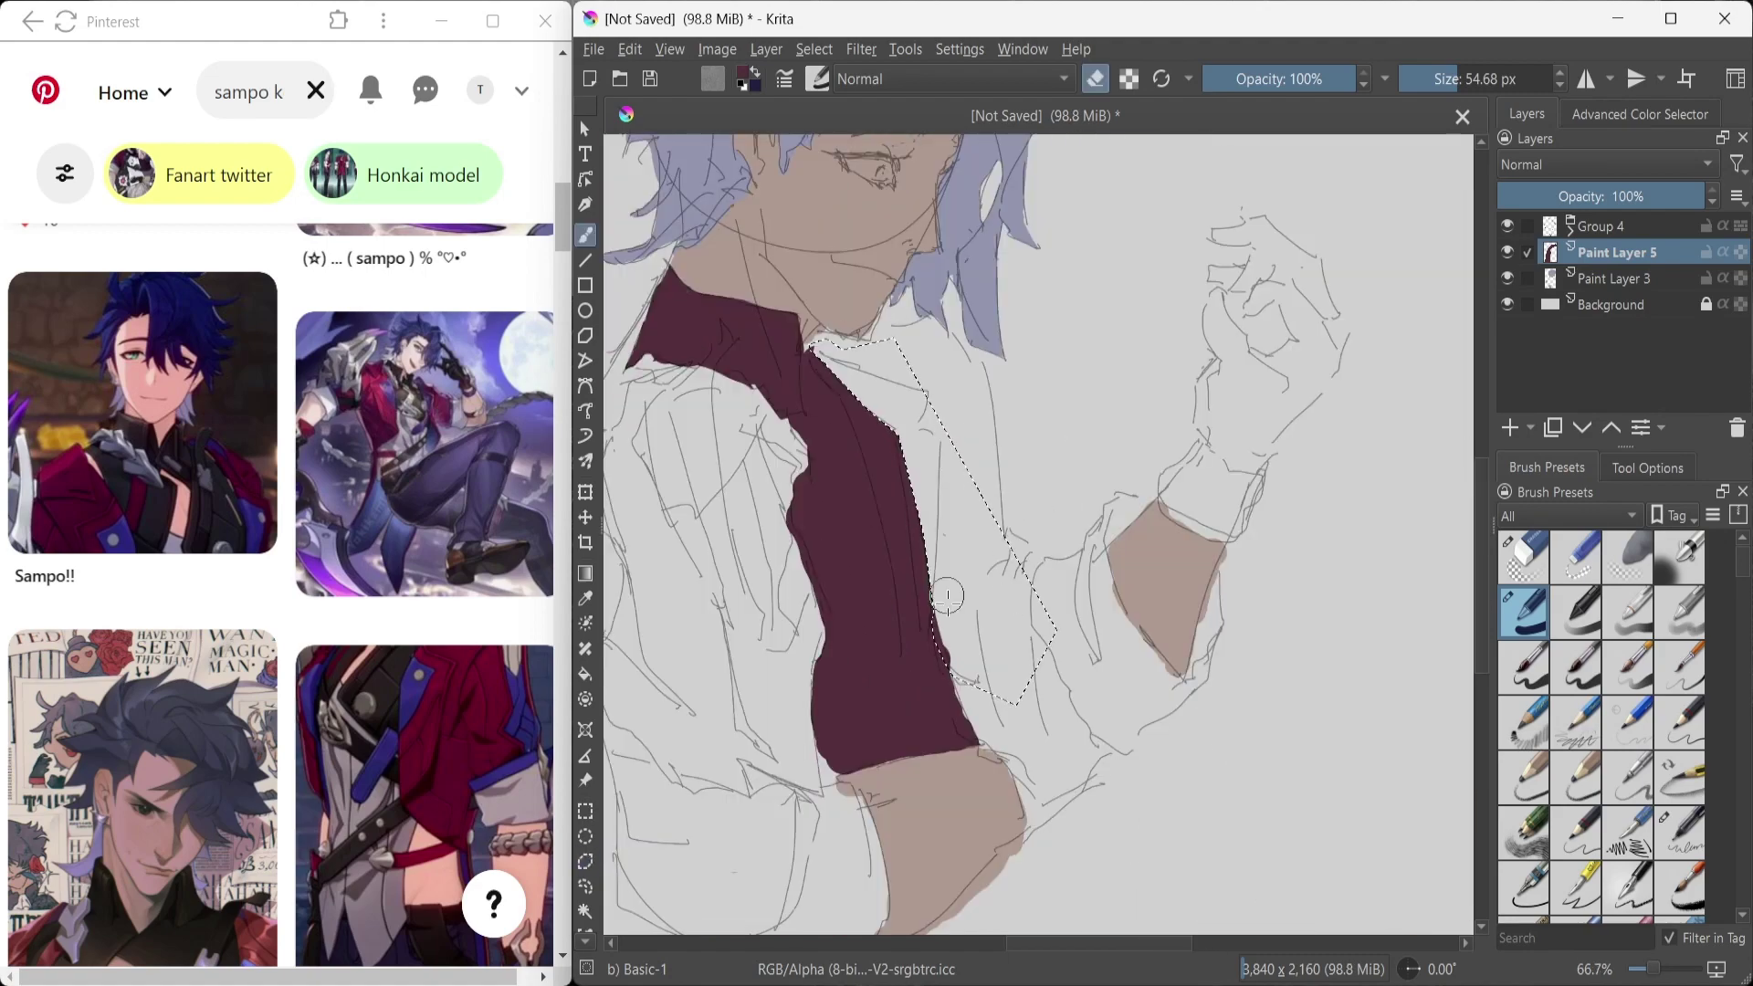
pyautogui.hotkey('ctrl', 'shift', 'a')
# Step: Pick a deep red and block in the left shoulder and sleeve of the jacket with a 103.96 px brush
pyautogui.scroll(1, 947, 597)
pyautogui.scroll(-2, 946, 596)
pyautogui.click(1639, 114)
pyautogui.click(1516, 247)
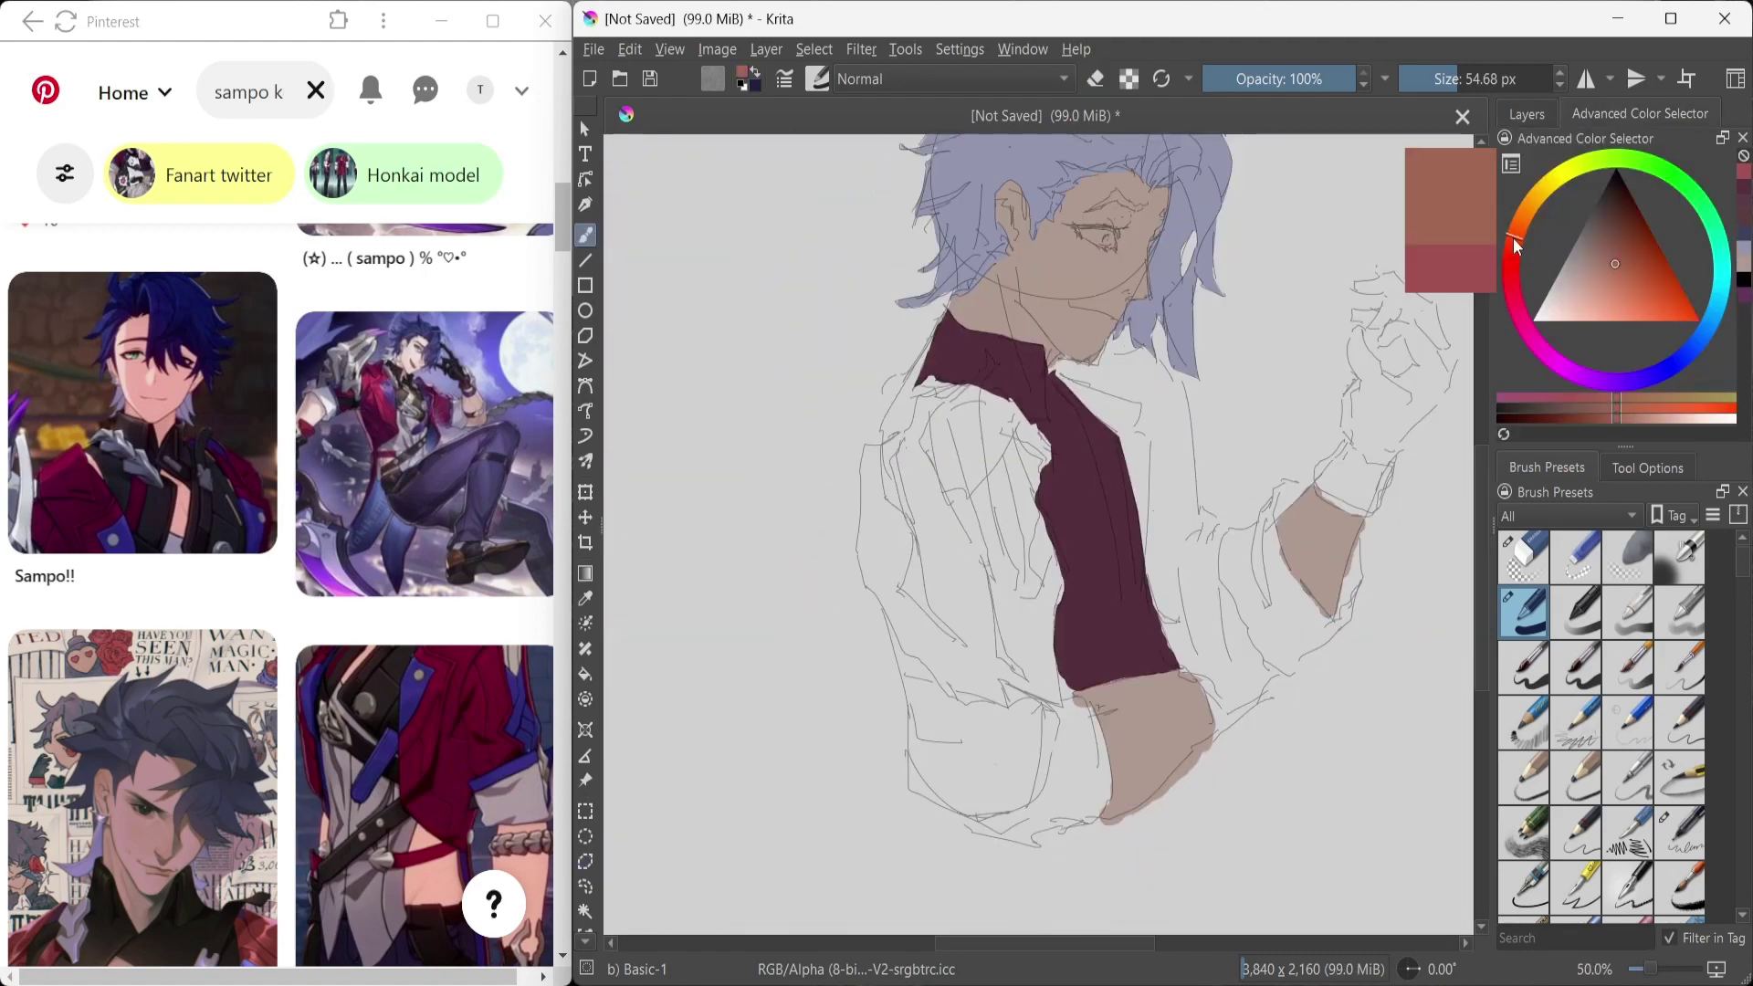
pyautogui.moveTo(1516, 247); pyautogui.dragTo(1508, 274)
pyautogui.click(1632, 256)
pyautogui.moveTo(908, 508); pyautogui.dragTo(884, 557)
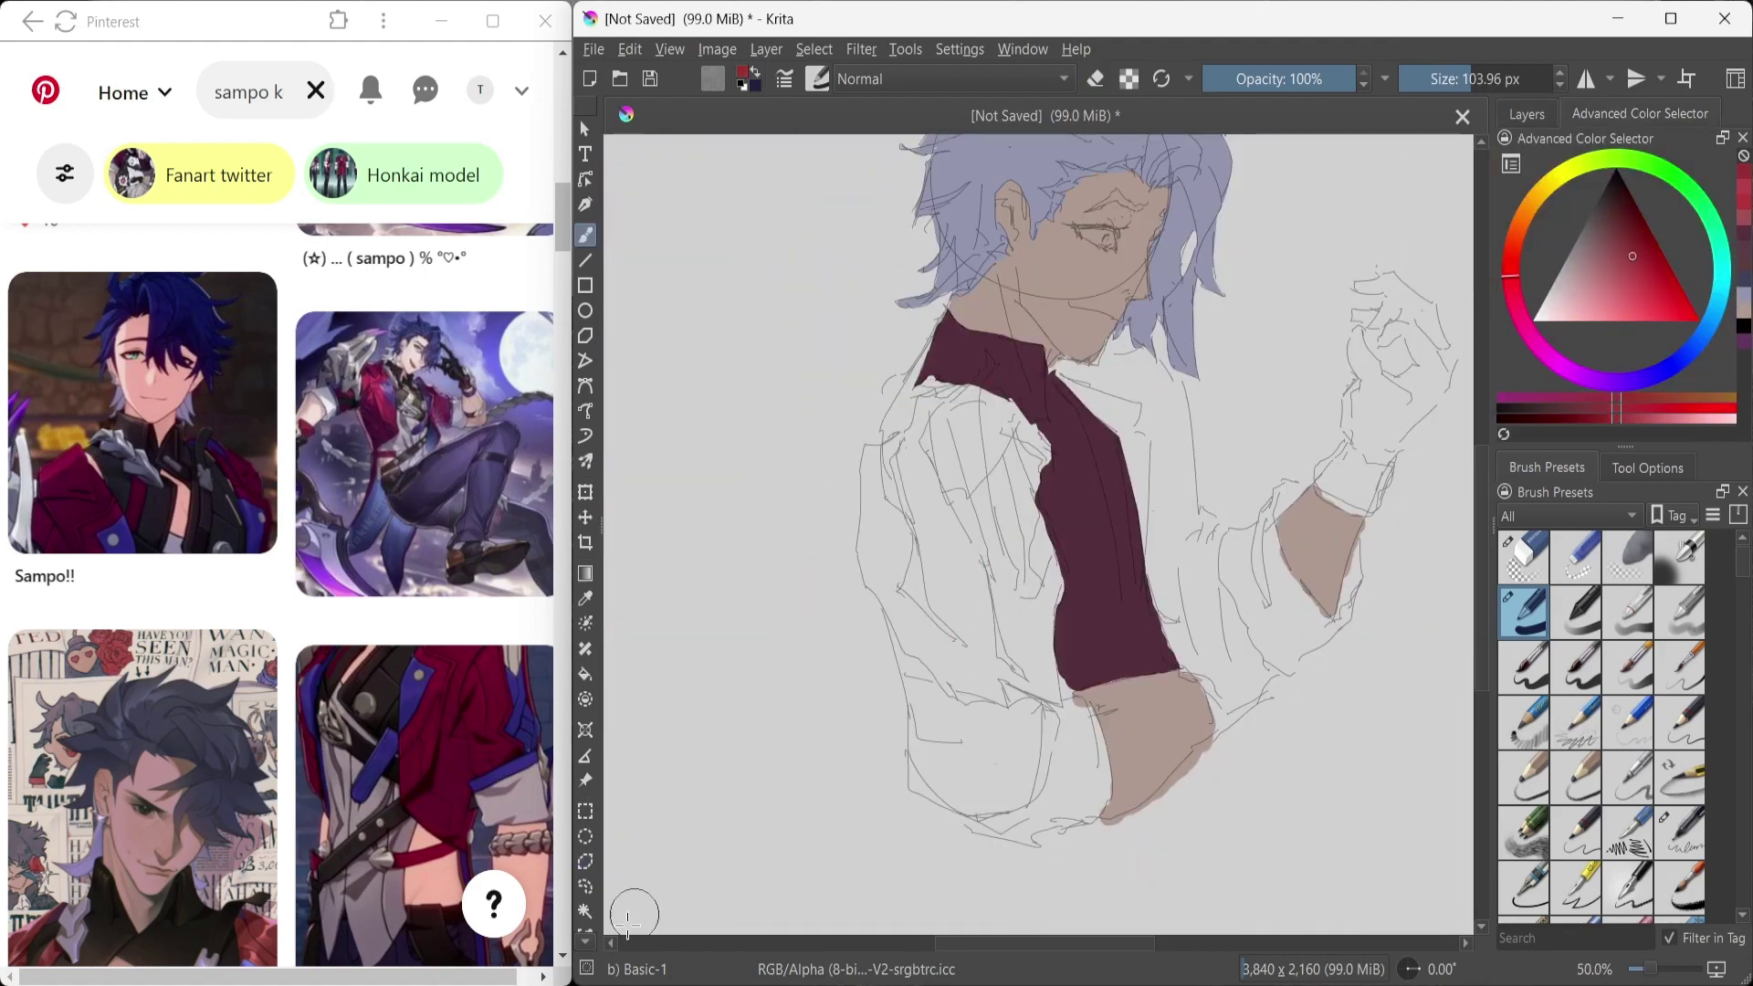
pyautogui.press('b')
pyautogui.moveTo(1045, 588)
pyautogui.mouseDown()
pyautogui.moveTo(1022, 630)
pyautogui.moveTo(1009, 813)
pyautogui.moveTo(939, 392)
pyautogui.moveTo(904, 429)
pyautogui.moveTo(864, 673)
pyautogui.mouseUp()
pyautogui.scroll(2, 874, 484)
pyautogui.moveTo(1014, 803)
pyautogui.mouseDown()
pyautogui.moveTo(1025, 814)
pyautogui.moveTo(1236, 560)
pyautogui.moveTo(1026, 815)
pyautogui.moveTo(922, 438)
pyautogui.mouseUp()
pyautogui.scroll(3, 923, 438)
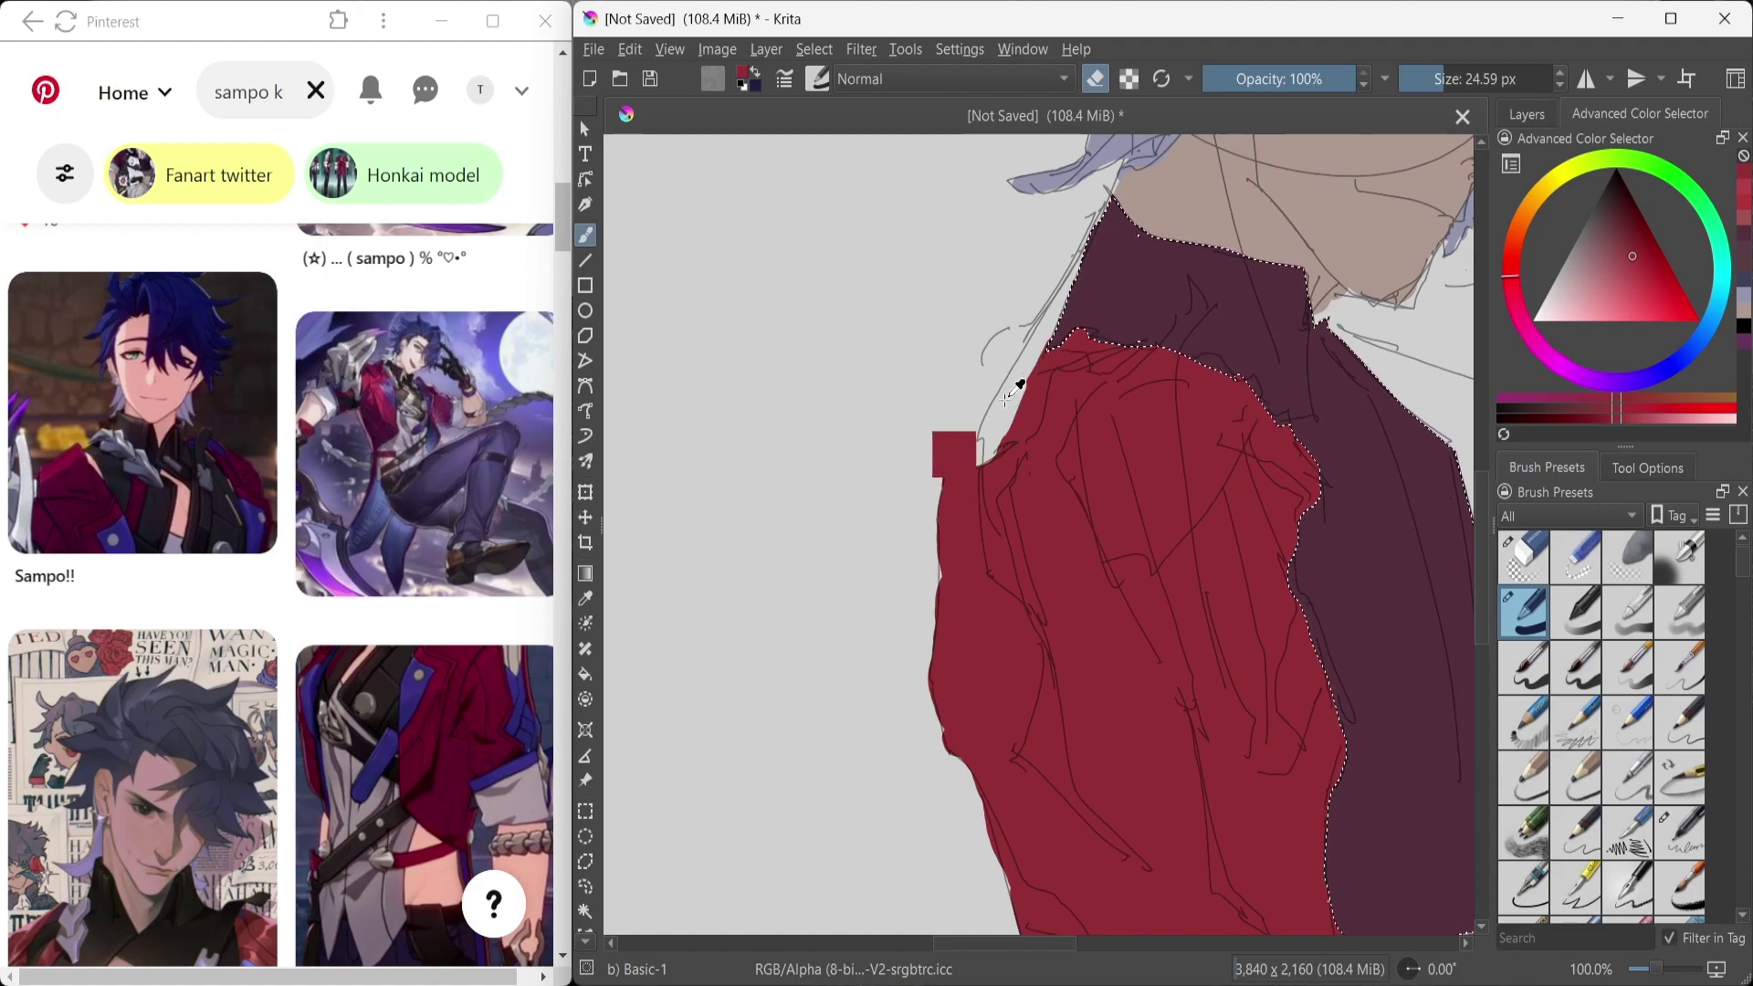
# Step: Trim the red overflow along the left shoulder and paint the red lapel on the other side of the shirt
pyautogui.press('e')
pyautogui.scroll(-2, 980, 519)
pyautogui.scroll(1, 980, 519)
pyautogui.scroll(2, 998, 489)
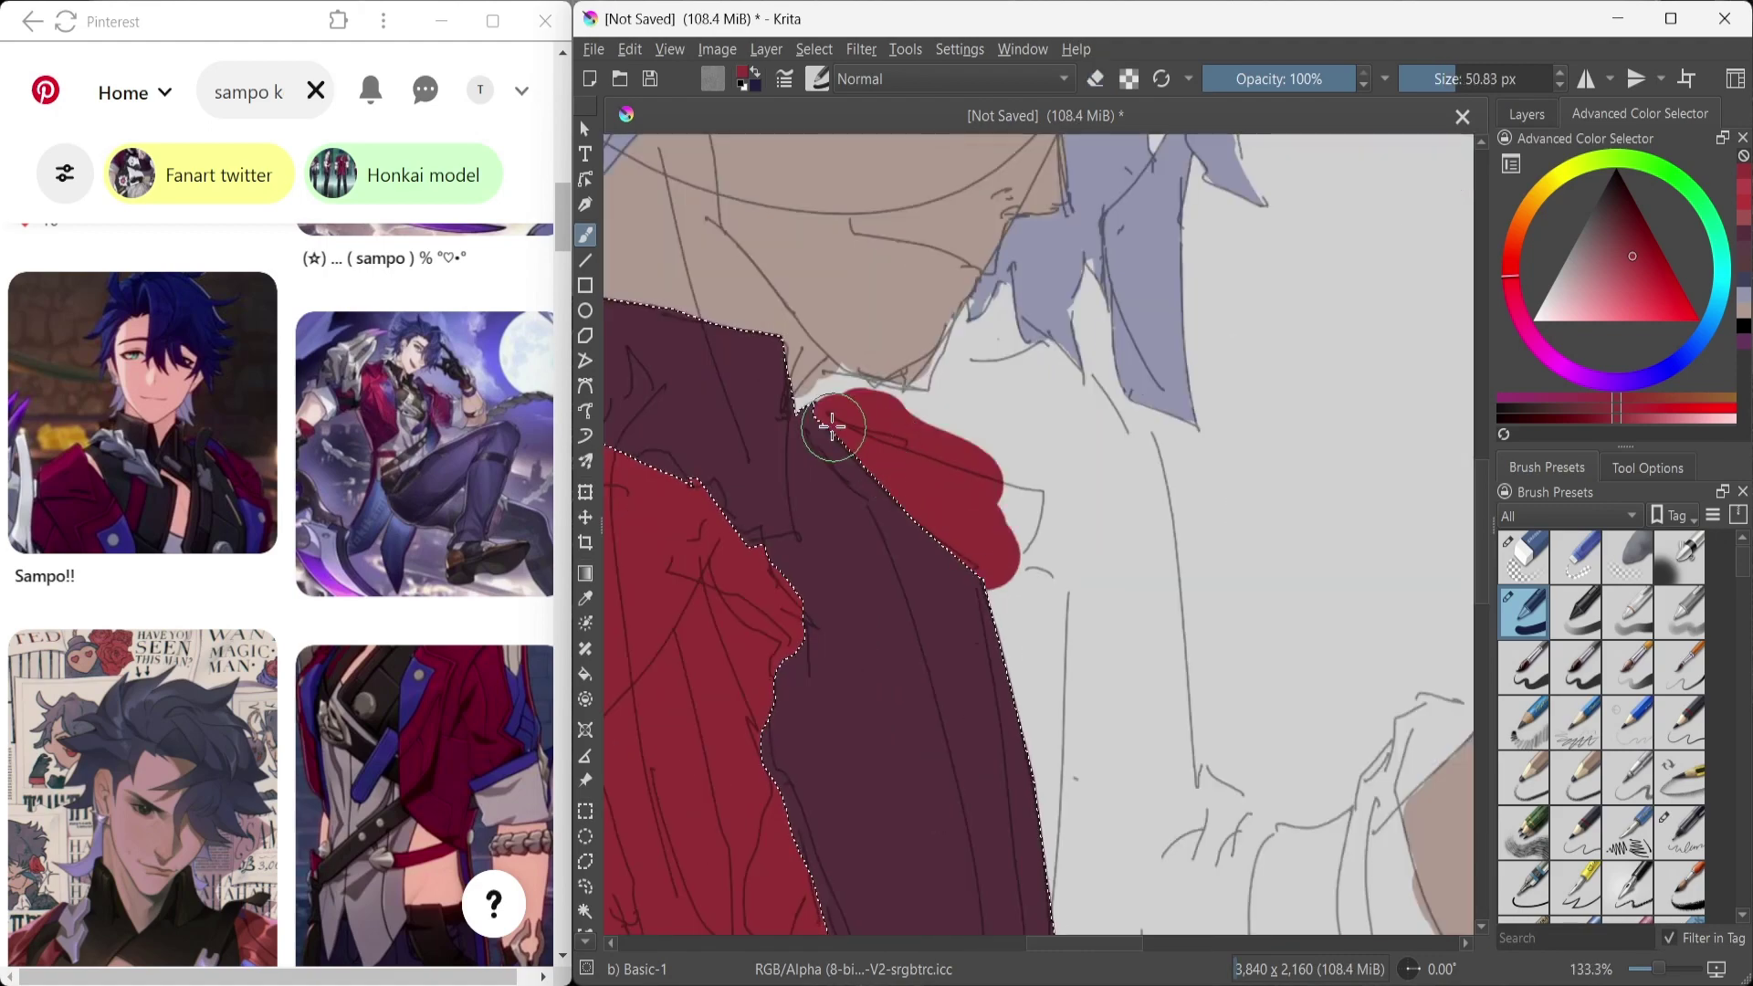
pyautogui.moveTo(830, 419)
pyautogui.mouseDown()
pyautogui.moveTo(841, 380)
pyautogui.moveTo(900, 353)
pyautogui.moveTo(1005, 547)
pyautogui.mouseUp()
# Step: Try to select the hair and skin areas as a mask, ending back on Paint Layer 5
pyautogui.click(1526, 113)
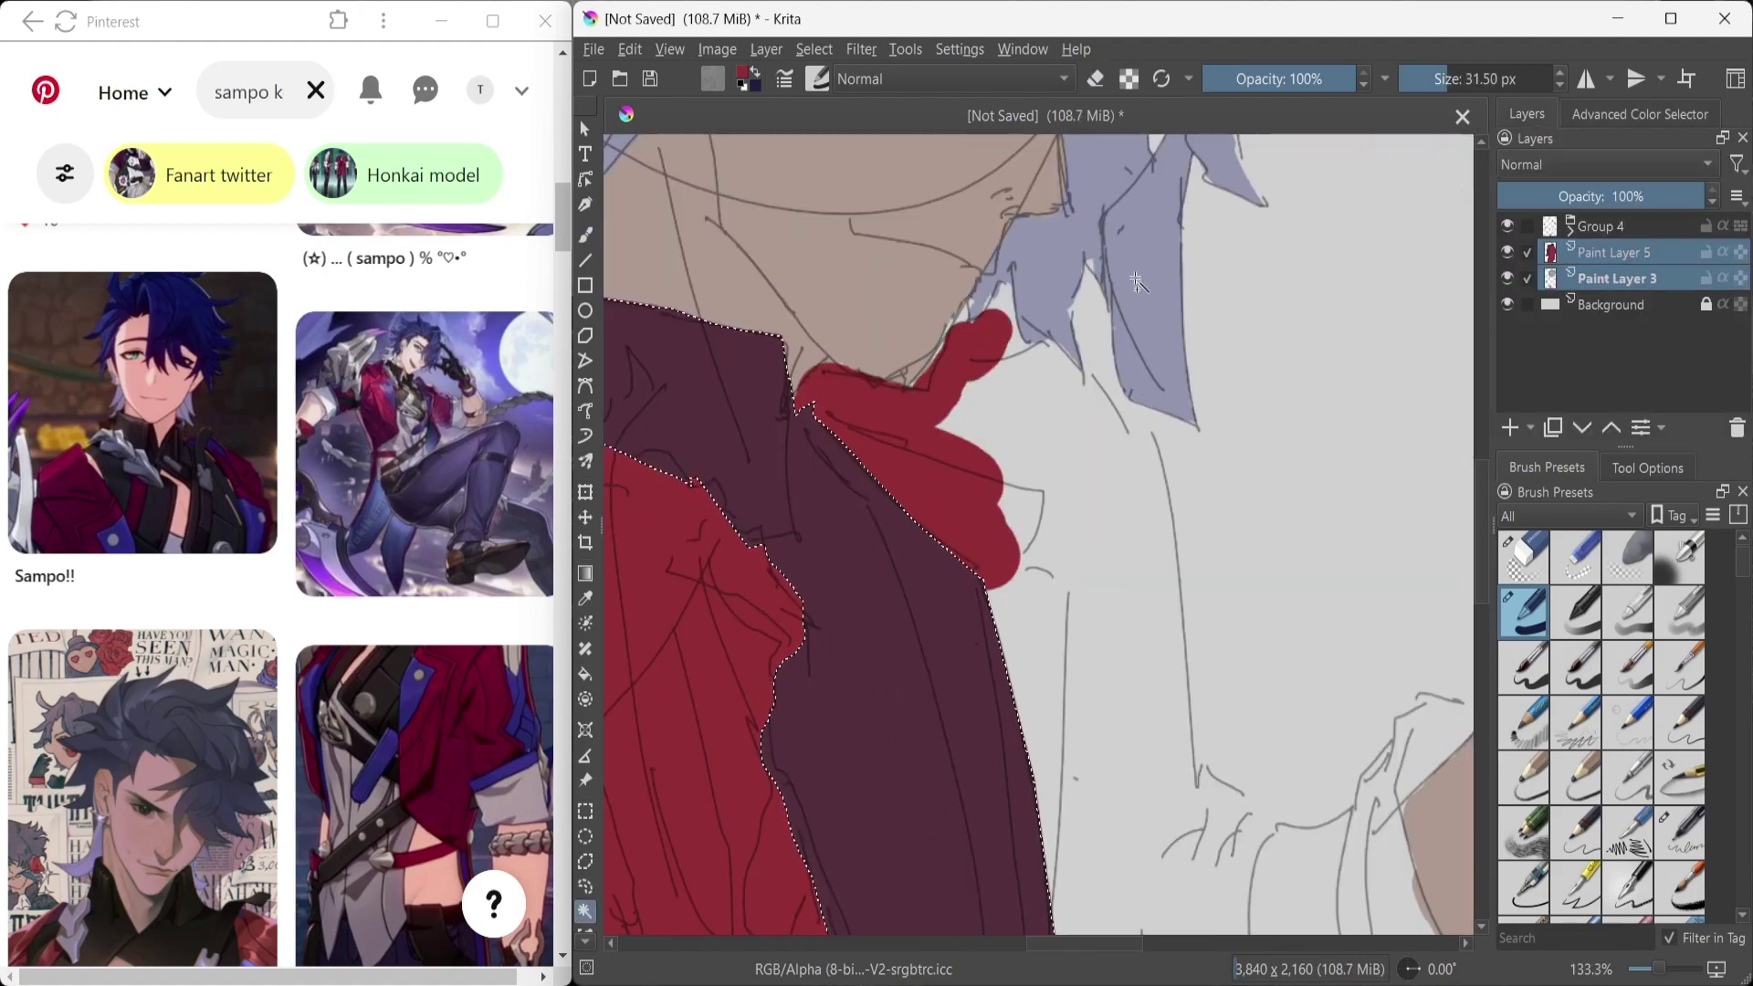
pyautogui.scroll(-2, 945, 794)
pyautogui.scroll(-3, 966, 841)
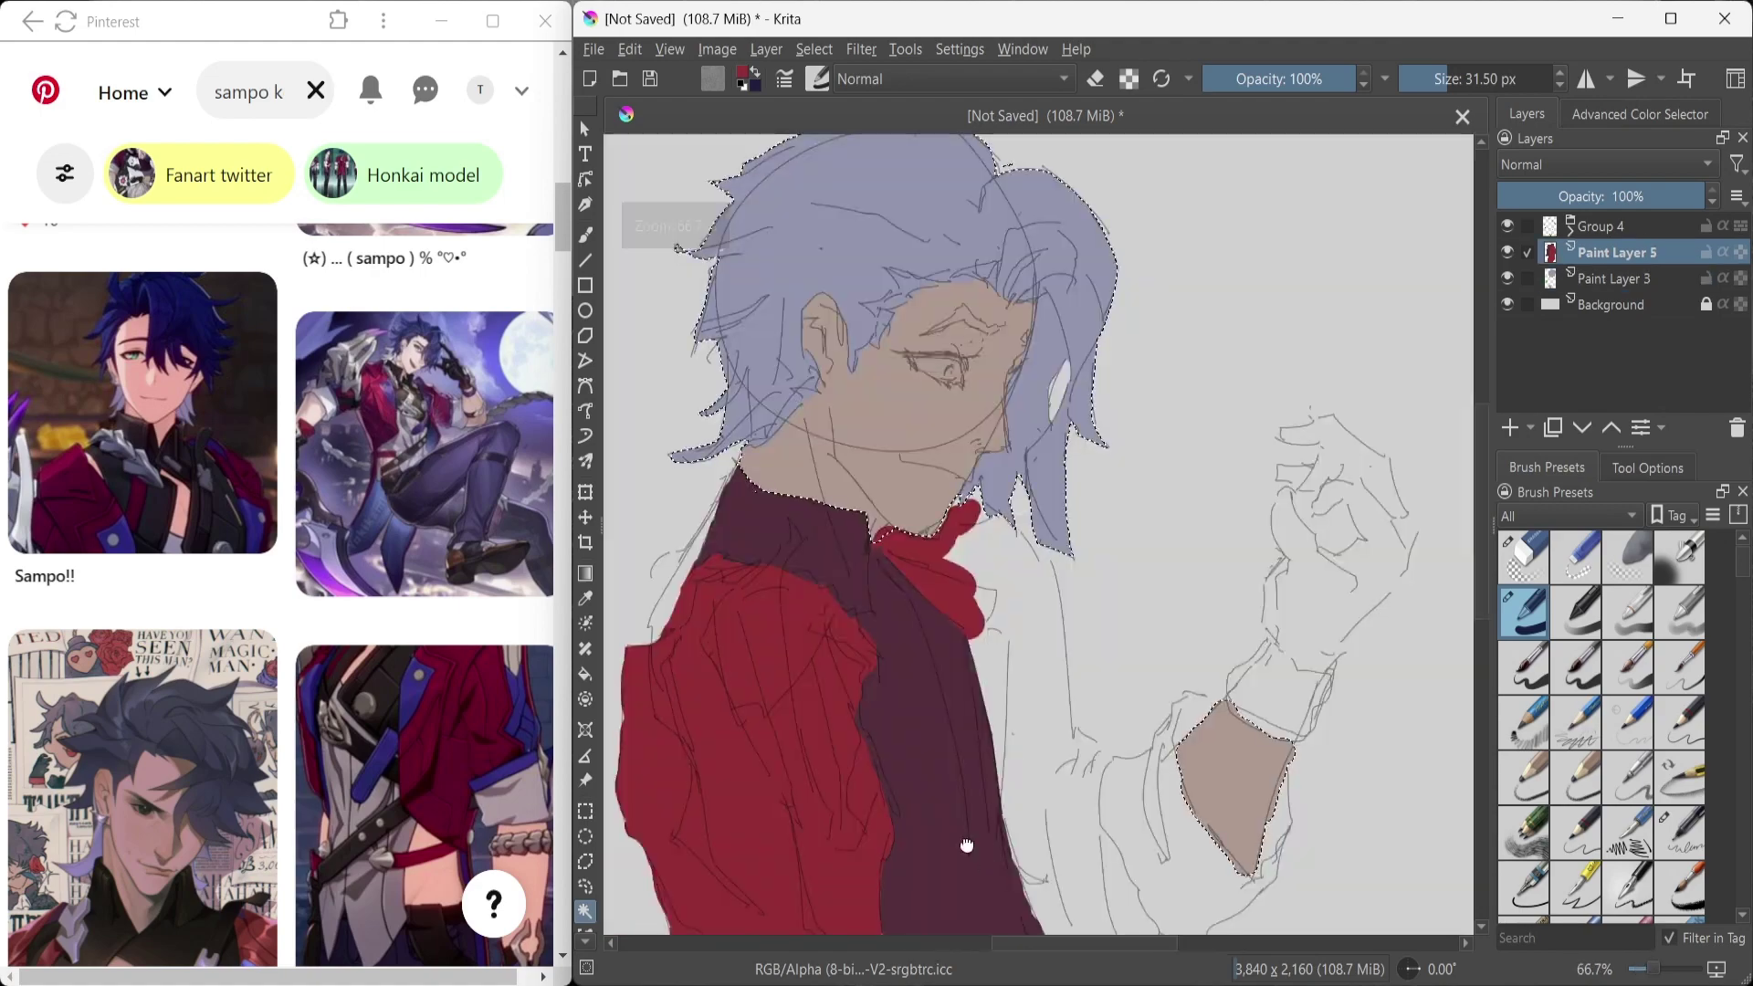
pyautogui.scroll(1, 1032, 399)
pyautogui.press('pagedown')
pyautogui.scroll(3, 1032, 399)
pyautogui.press('pageup')
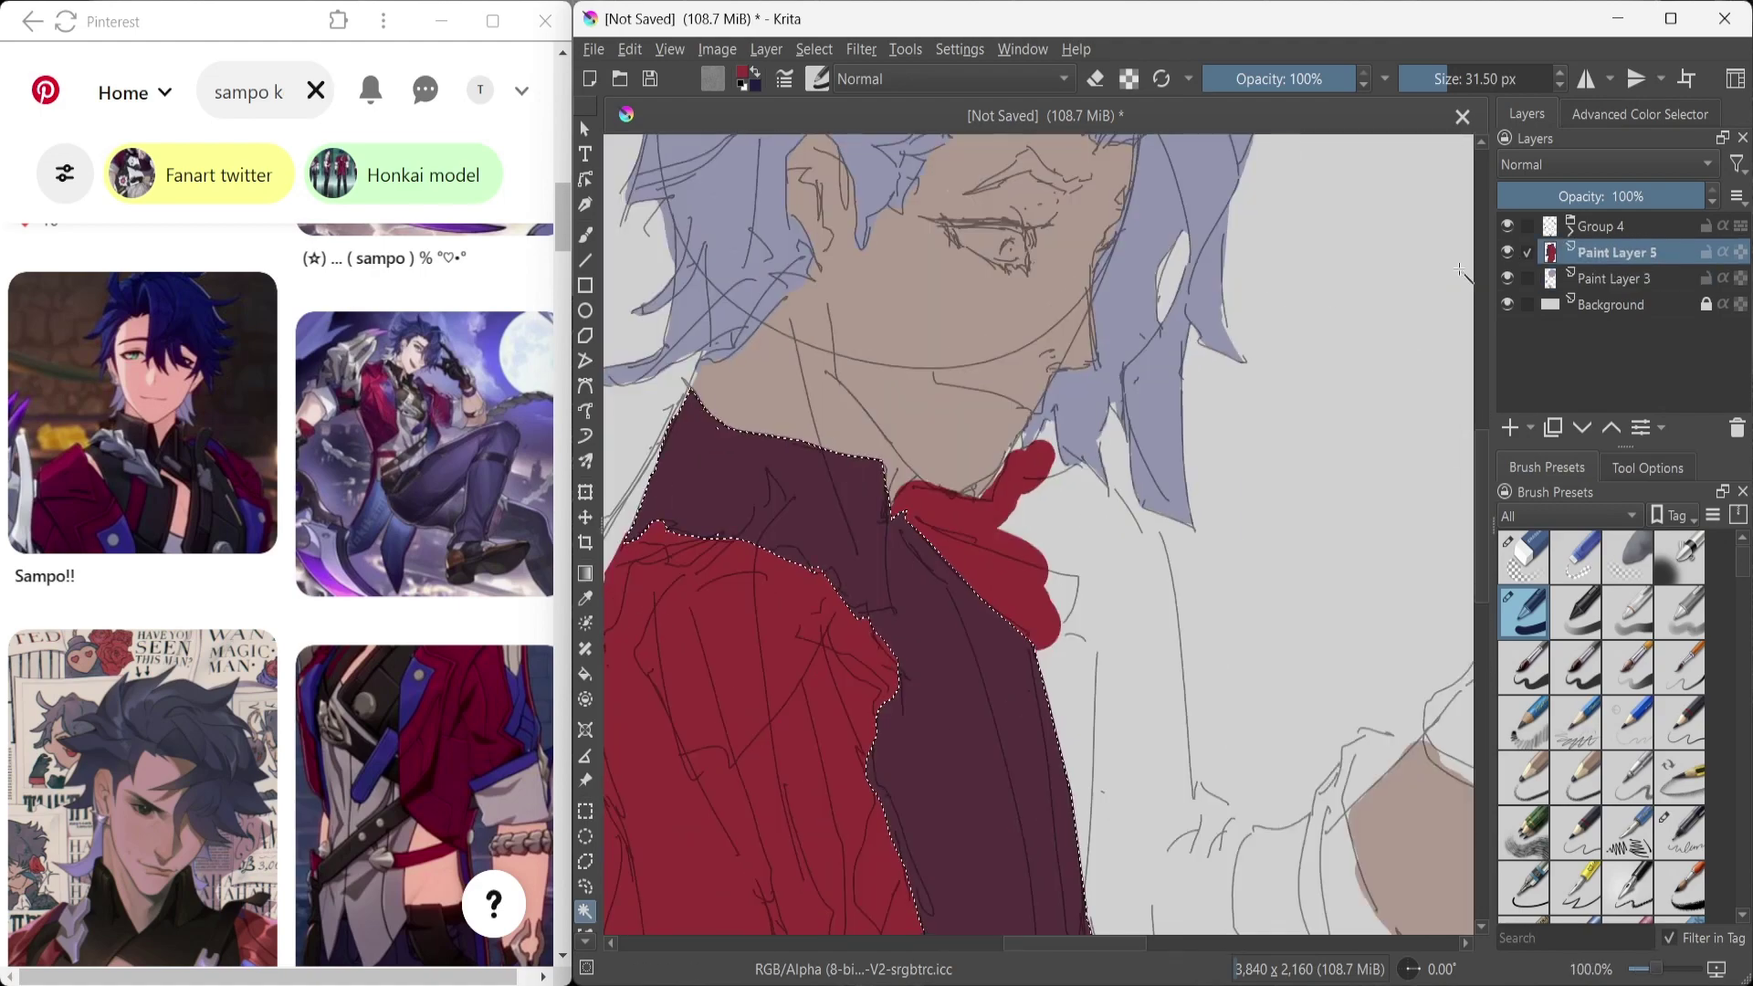
# Step: Paint the right side of the jacket red from the lapel downward beside the shirt, undoing a stray stroke
pyautogui.press('b')
pyautogui.moveTo(995, 475)
pyautogui.mouseDown()
pyautogui.moveTo(1056, 736)
pyautogui.moveTo(1049, 822)
pyautogui.moveTo(1028, 659)
pyautogui.moveTo(1174, 803)
pyautogui.moveTo(1127, 658)
pyautogui.mouseUp()
pyautogui.scroll(-1, 1056, 736)
pyautogui.press('[')
pyautogui.hotkey('ctrl', 'z')
pyautogui.scroll(1, 1025, 696)
pyautogui.moveTo(1025, 697); pyautogui.dragTo(1168, 657)
# Step: Extend the red over the raised arm's sleeve and around the bare forearm with a smaller 18.70 px brush
pyautogui.scroll(1, 1333, 542)
pyautogui.press('[')
pyautogui.press('[')
pyautogui.moveTo(1223, 461)
pyautogui.mouseDown()
pyautogui.moveTo(1181, 587)
pyautogui.moveTo(1217, 501)
pyautogui.mouseUp()
pyautogui.hotkey('ctrl', 'z')
pyautogui.hotkey('ctrl', 'z')
pyautogui.moveTo(1178, 644)
pyautogui.mouseDown()
pyautogui.moveTo(1223, 468)
pyautogui.moveTo(1360, 256)
pyautogui.mouseUp()
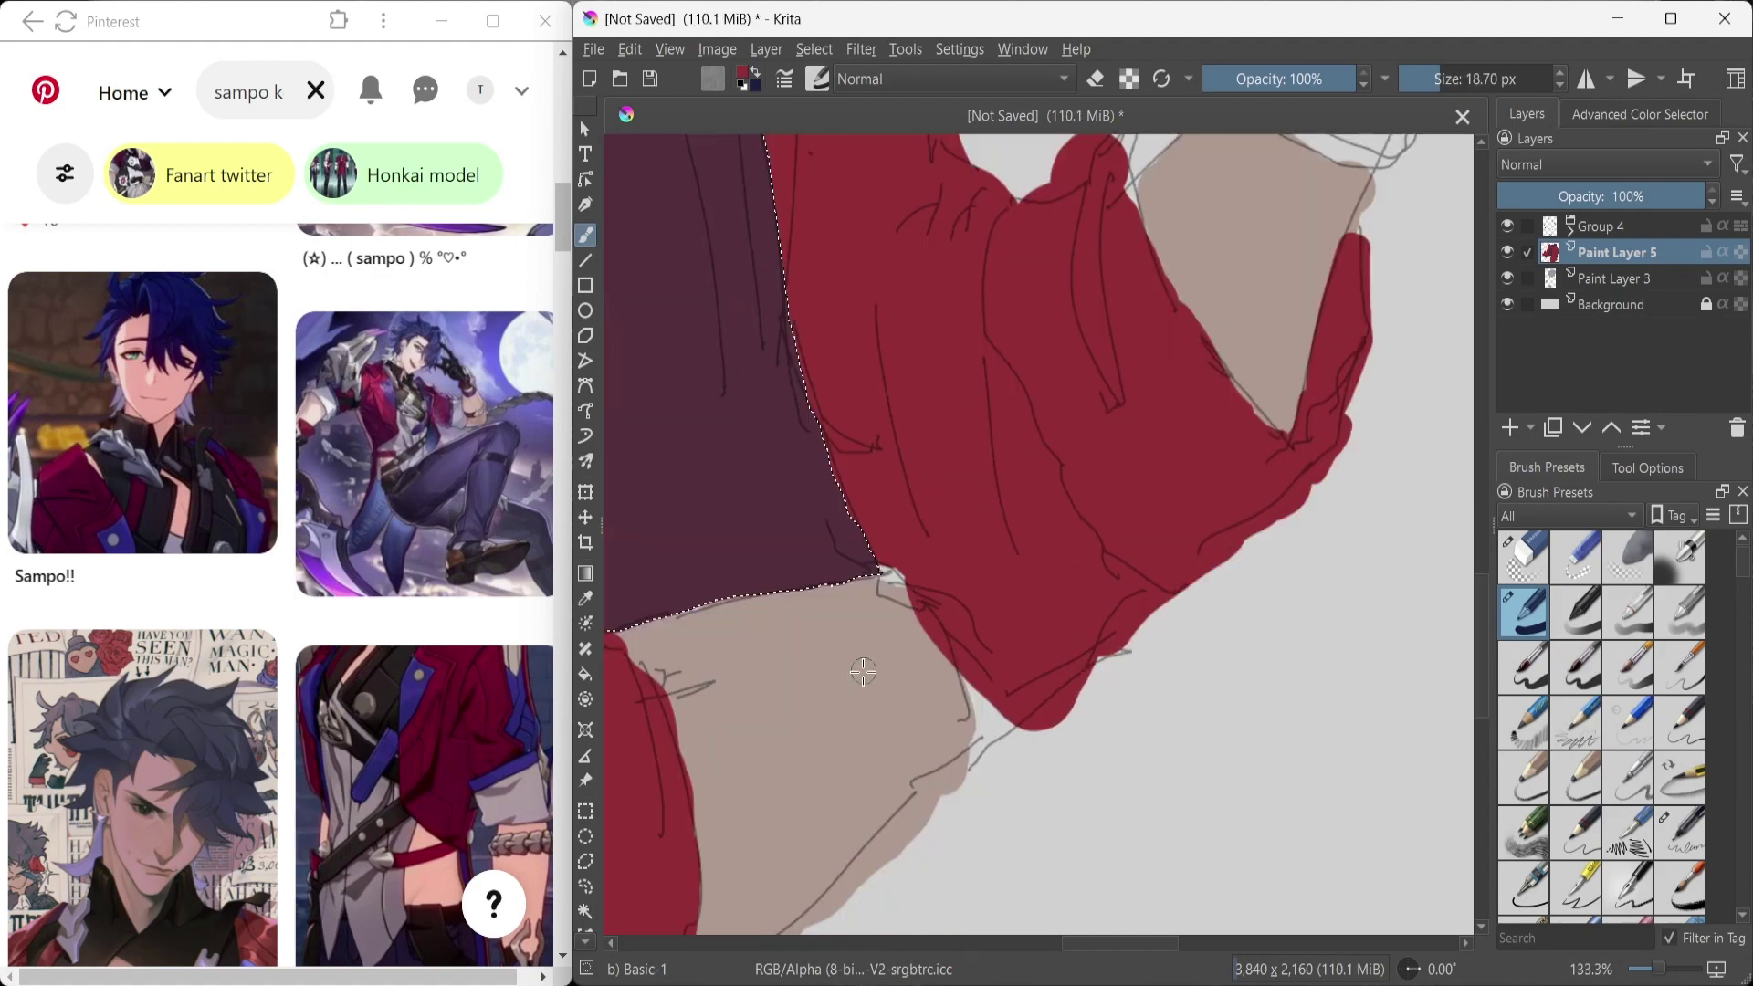
# Step: Erase the red overflow along the raised sleeve's elbow, inner bend and cuff to match the sketch
pyautogui.press('e')
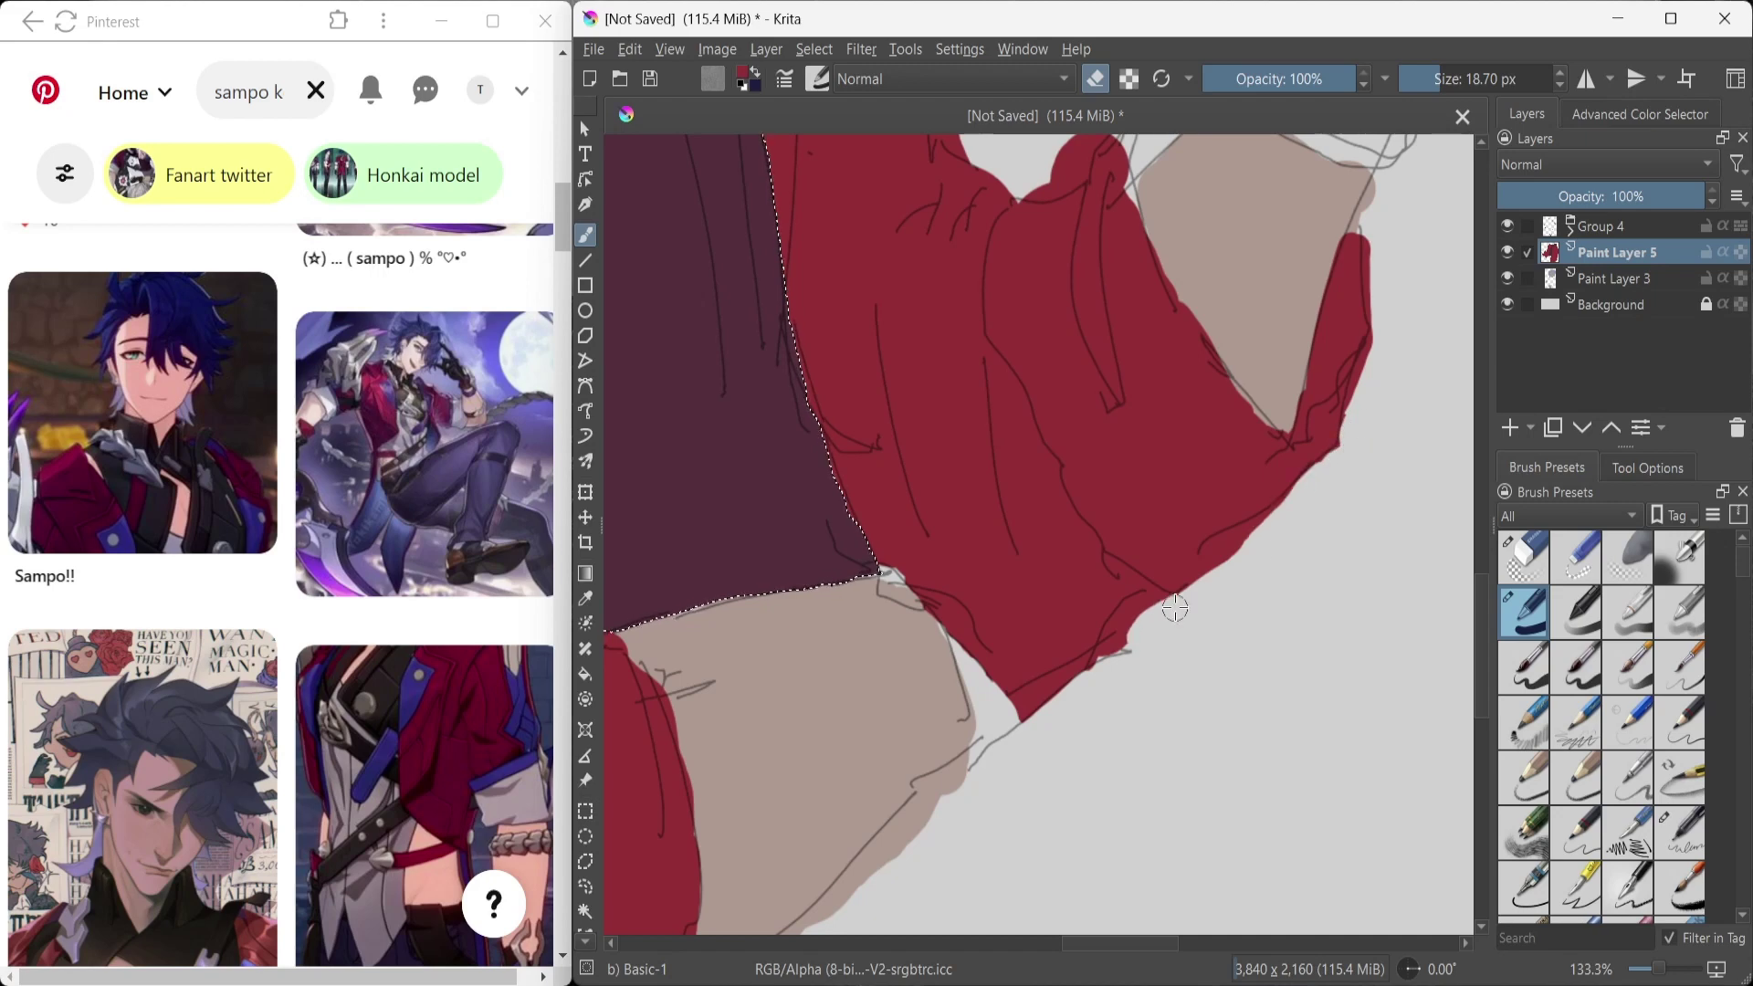
pyautogui.scroll(1, 1024, 728)
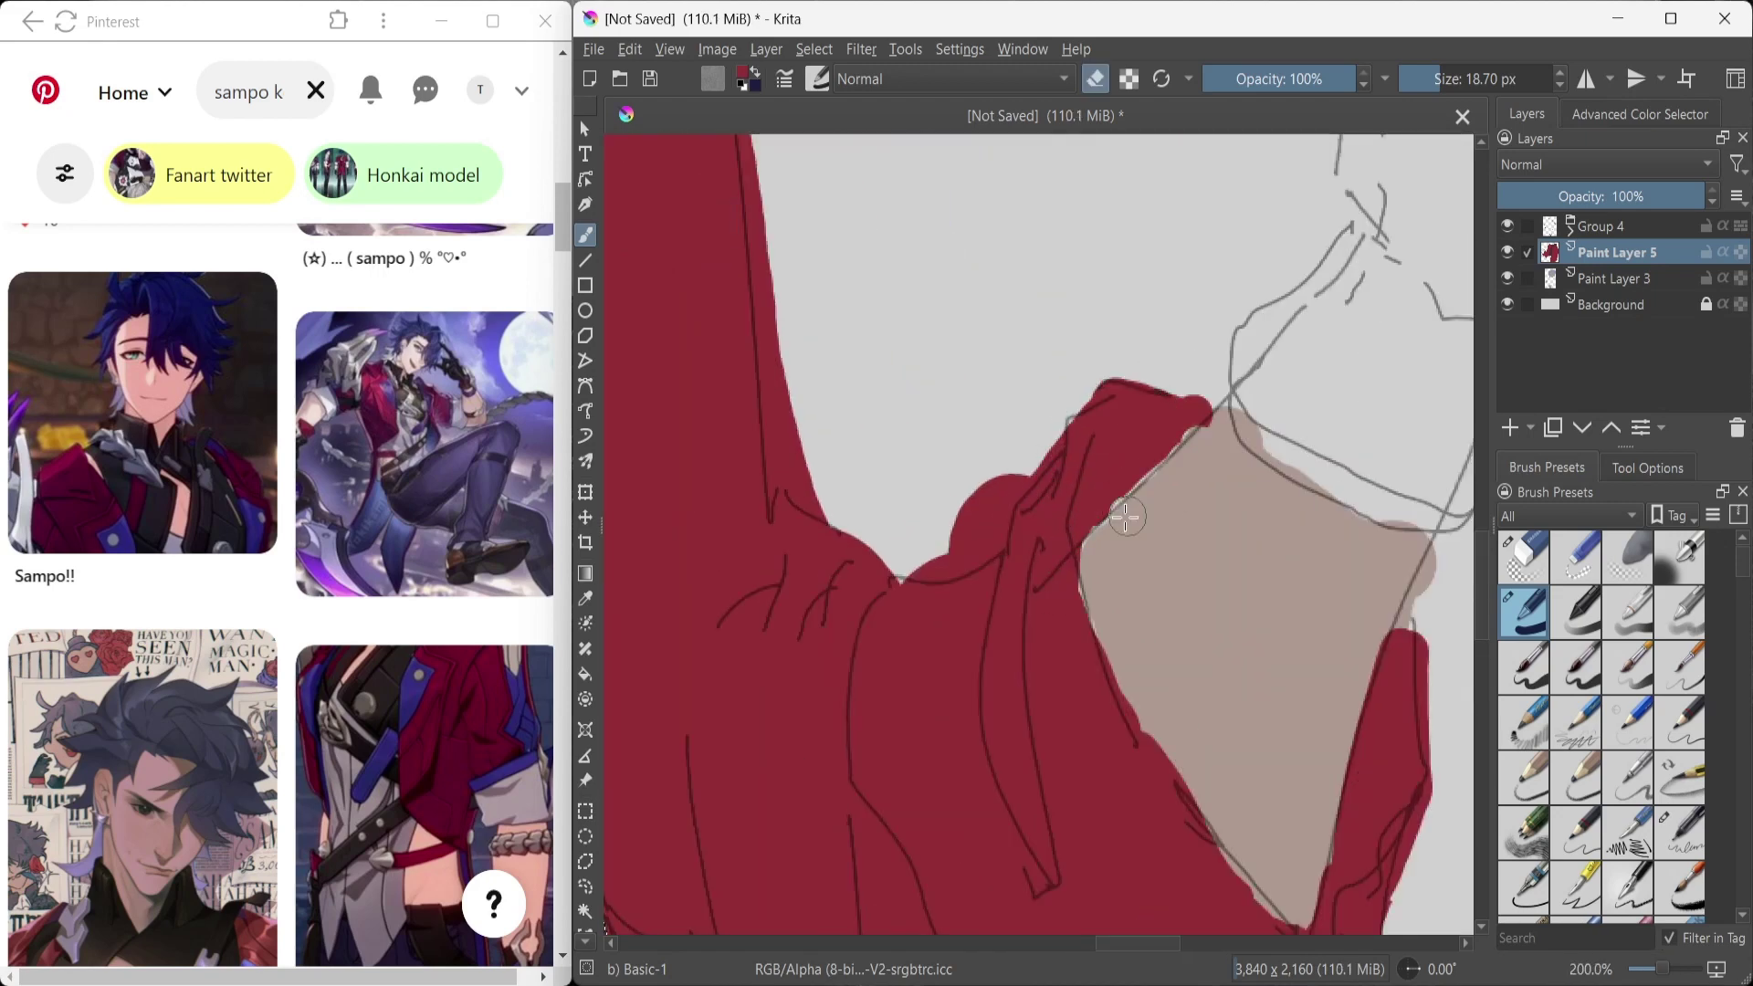
pyautogui.moveTo(1041, 456); pyautogui.dragTo(932, 558)
pyautogui.moveTo(1462, 655); pyautogui.dragTo(1330, 561)
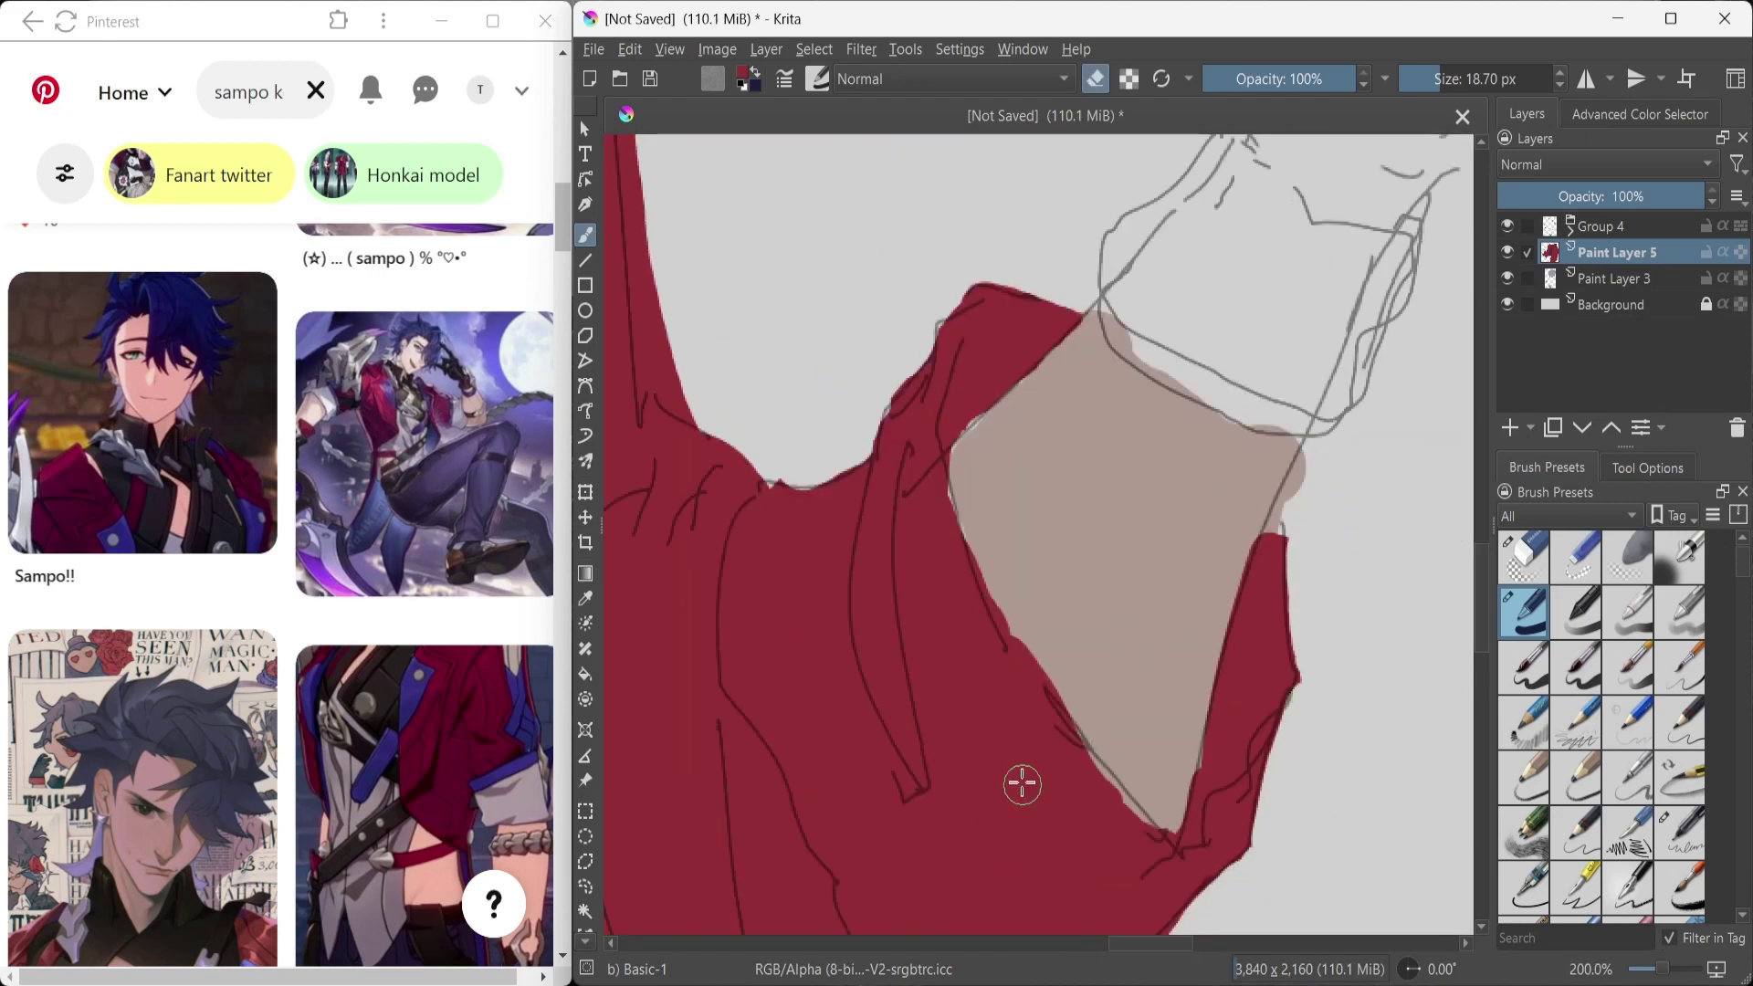
# Step: Retouch the maroon shirt edges against the red jacket at the collar and waist
pyautogui.scroll(-5, 1017, 626)
pyautogui.scroll(5, 923, 502)
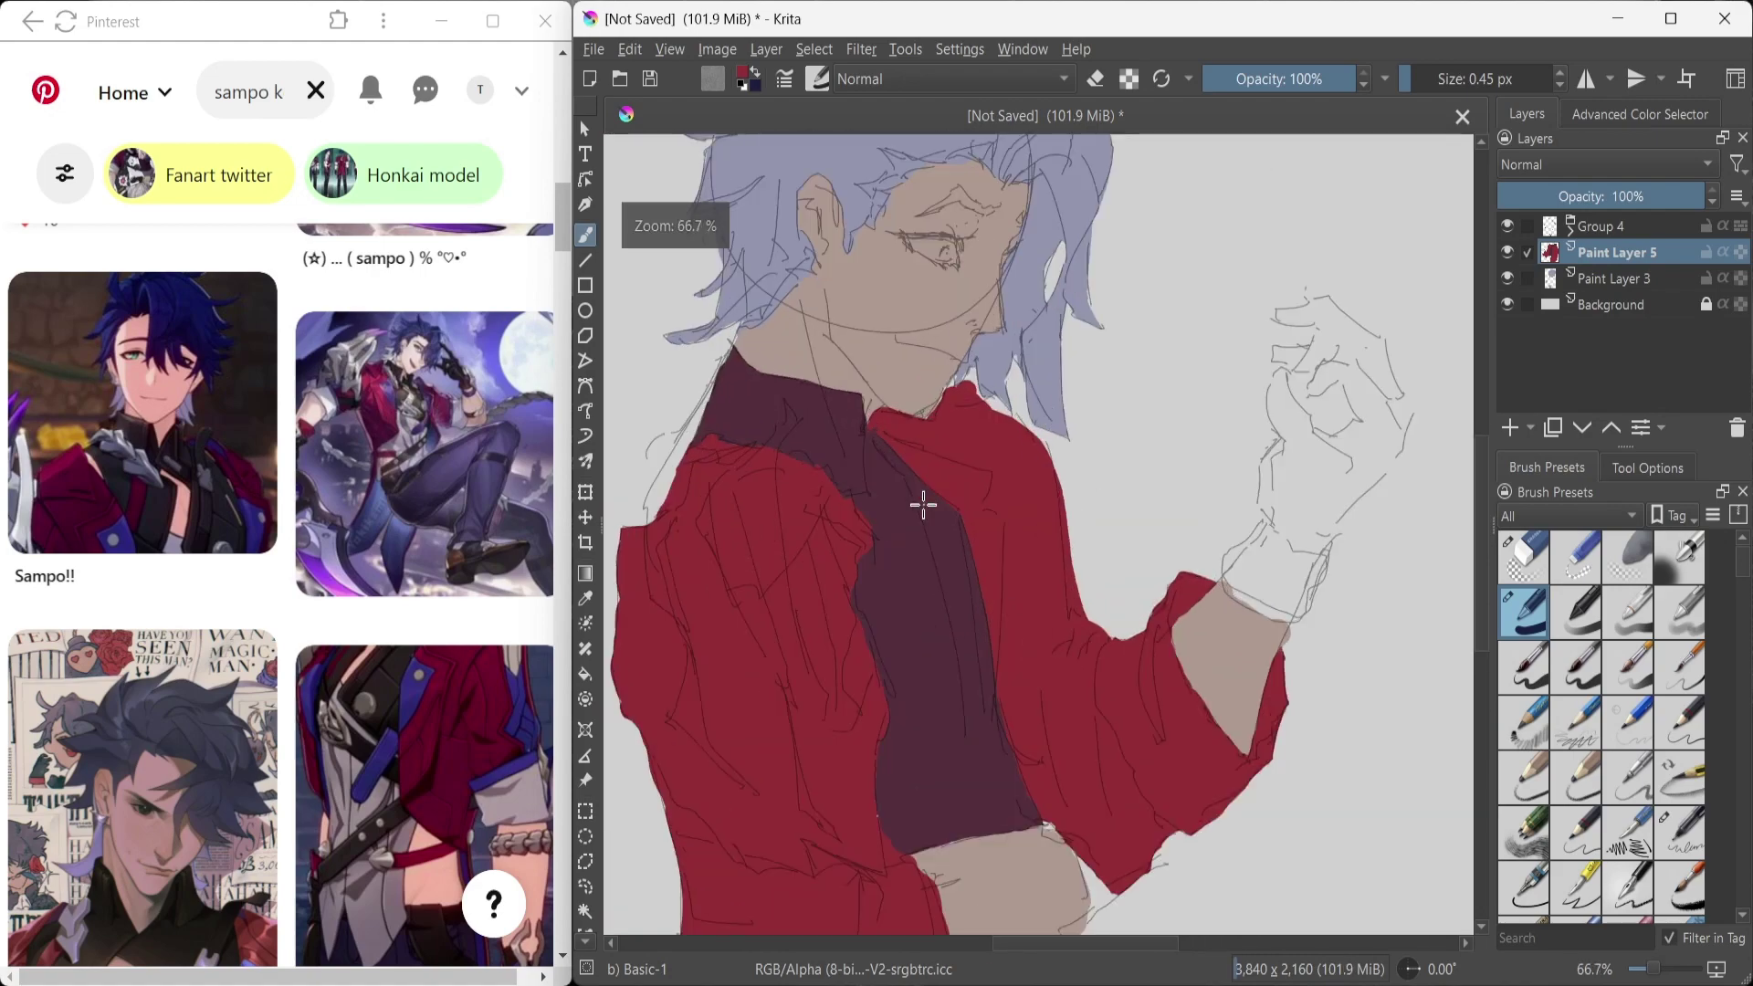
pyautogui.scroll(-4, 738, 616)
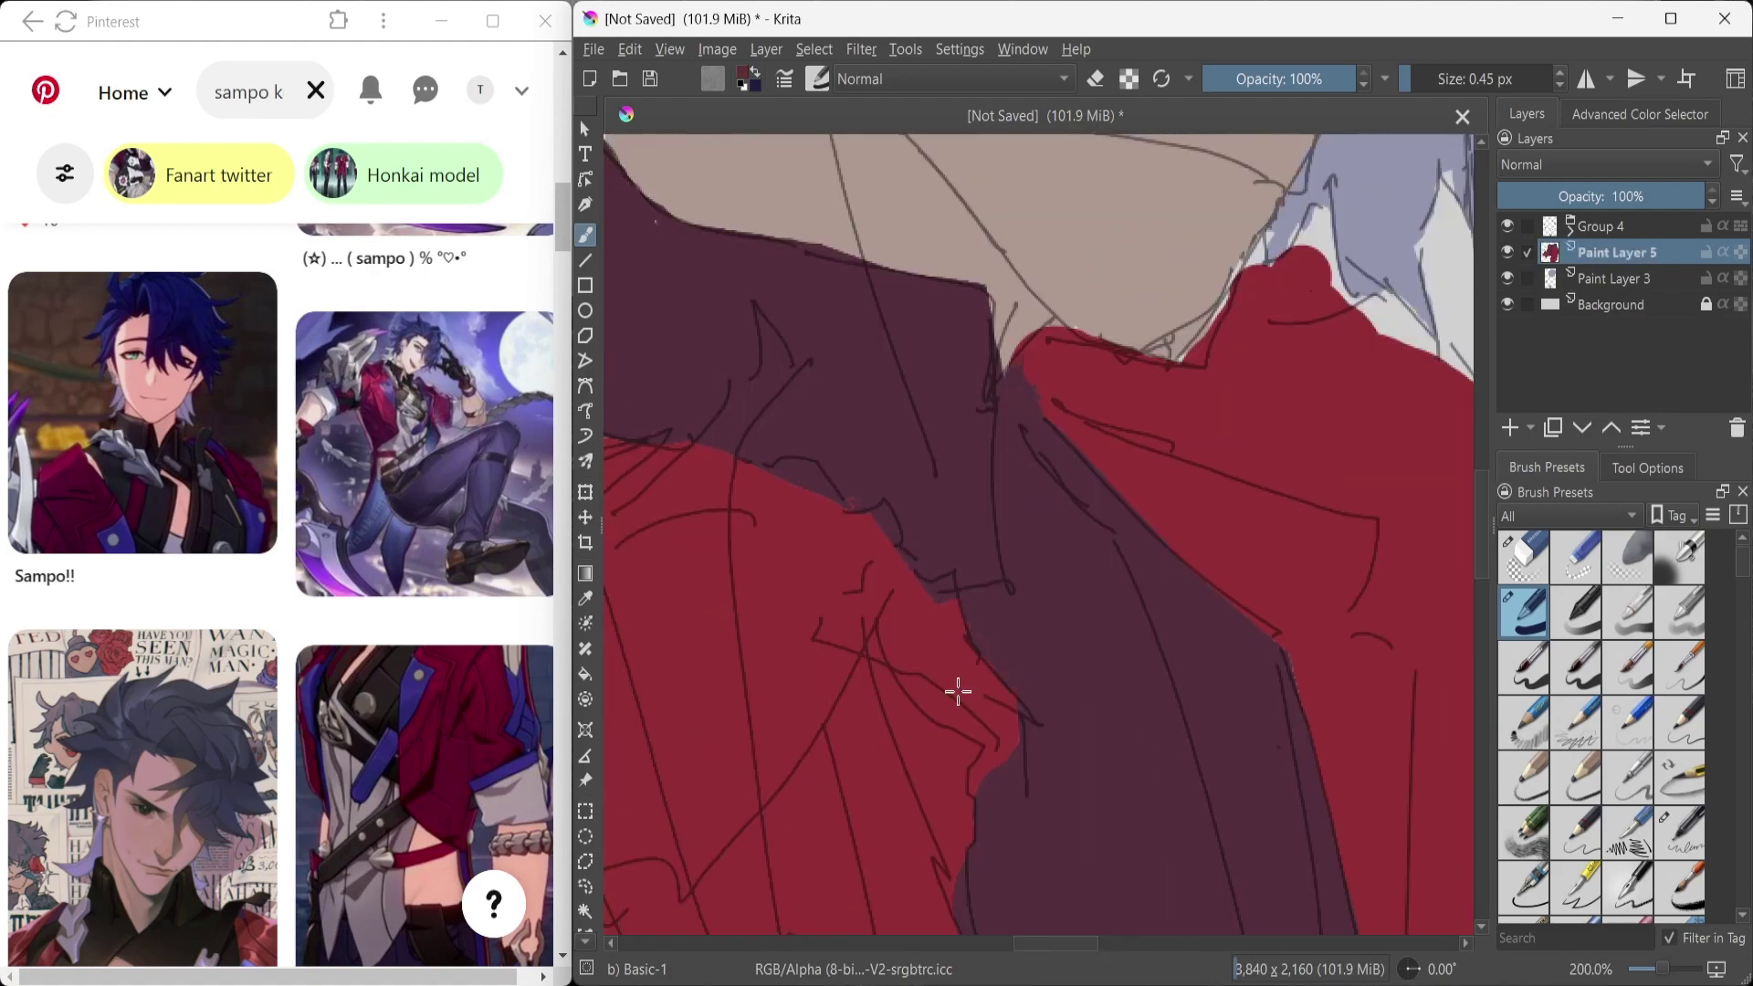
pyautogui.scroll(4, 1052, 642)
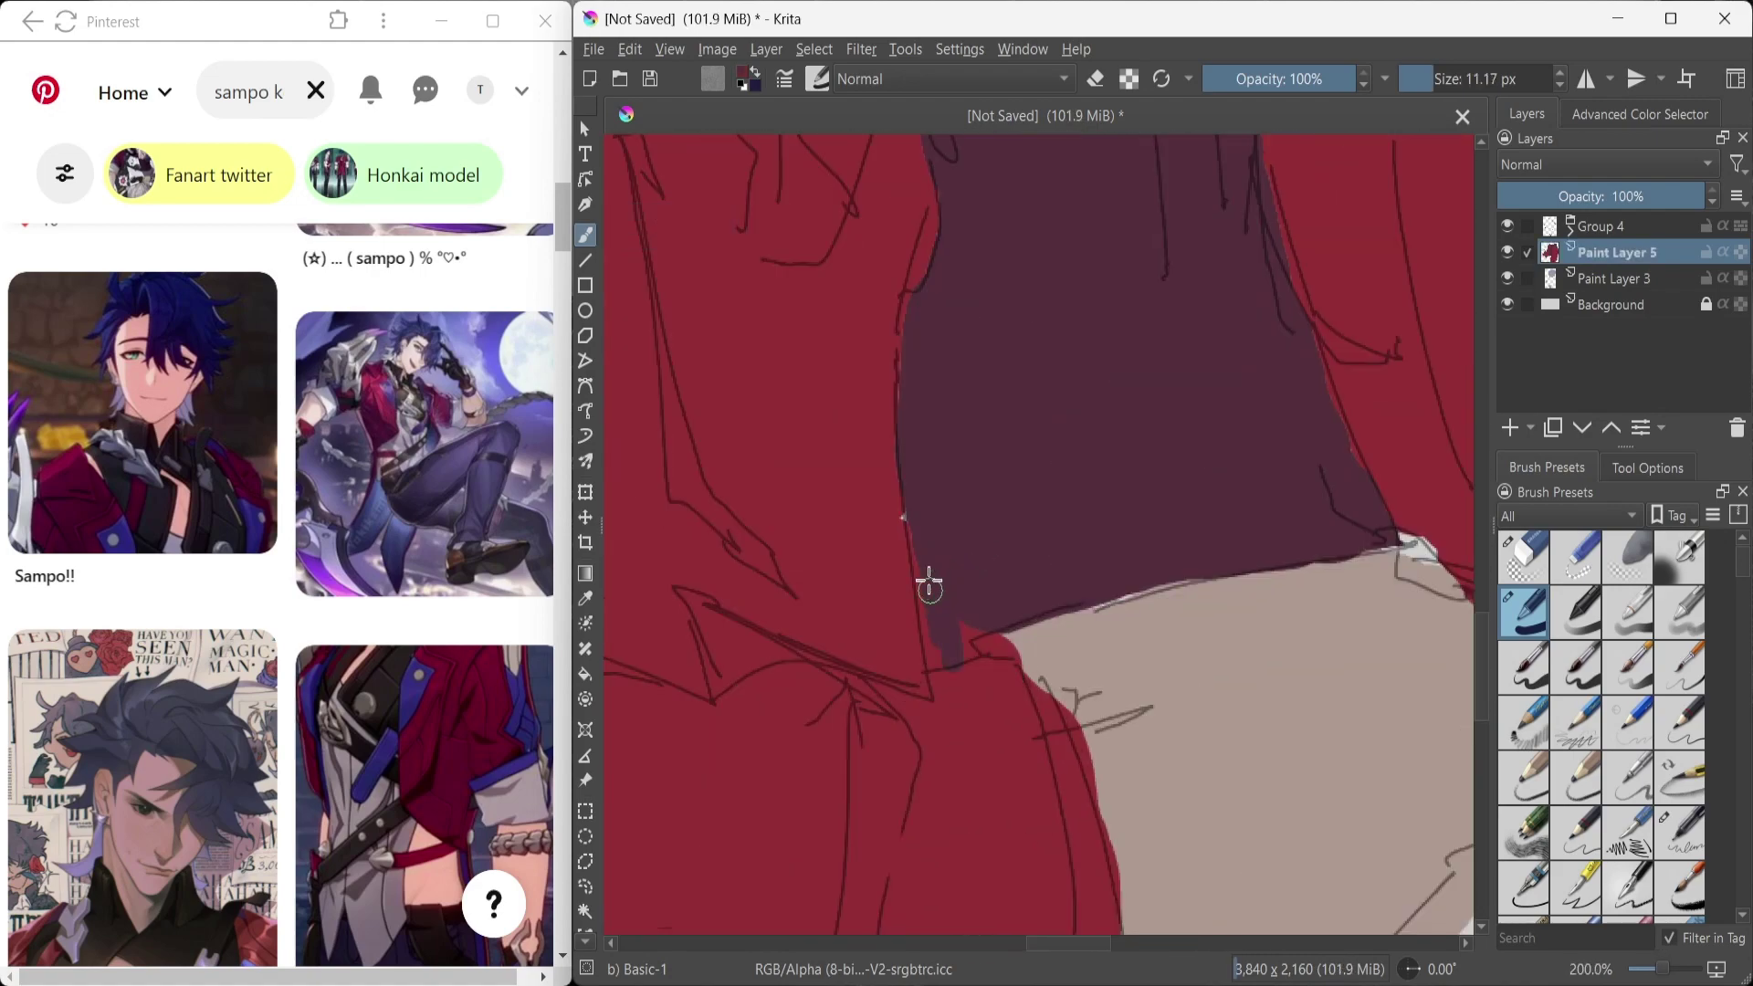
# Step: Pick a dusty pink and paint the rolled cuff of the folded arm over the red sleeve
pyautogui.scroll(-5, 954, 655)
pyautogui.scroll(1, 982, 724)
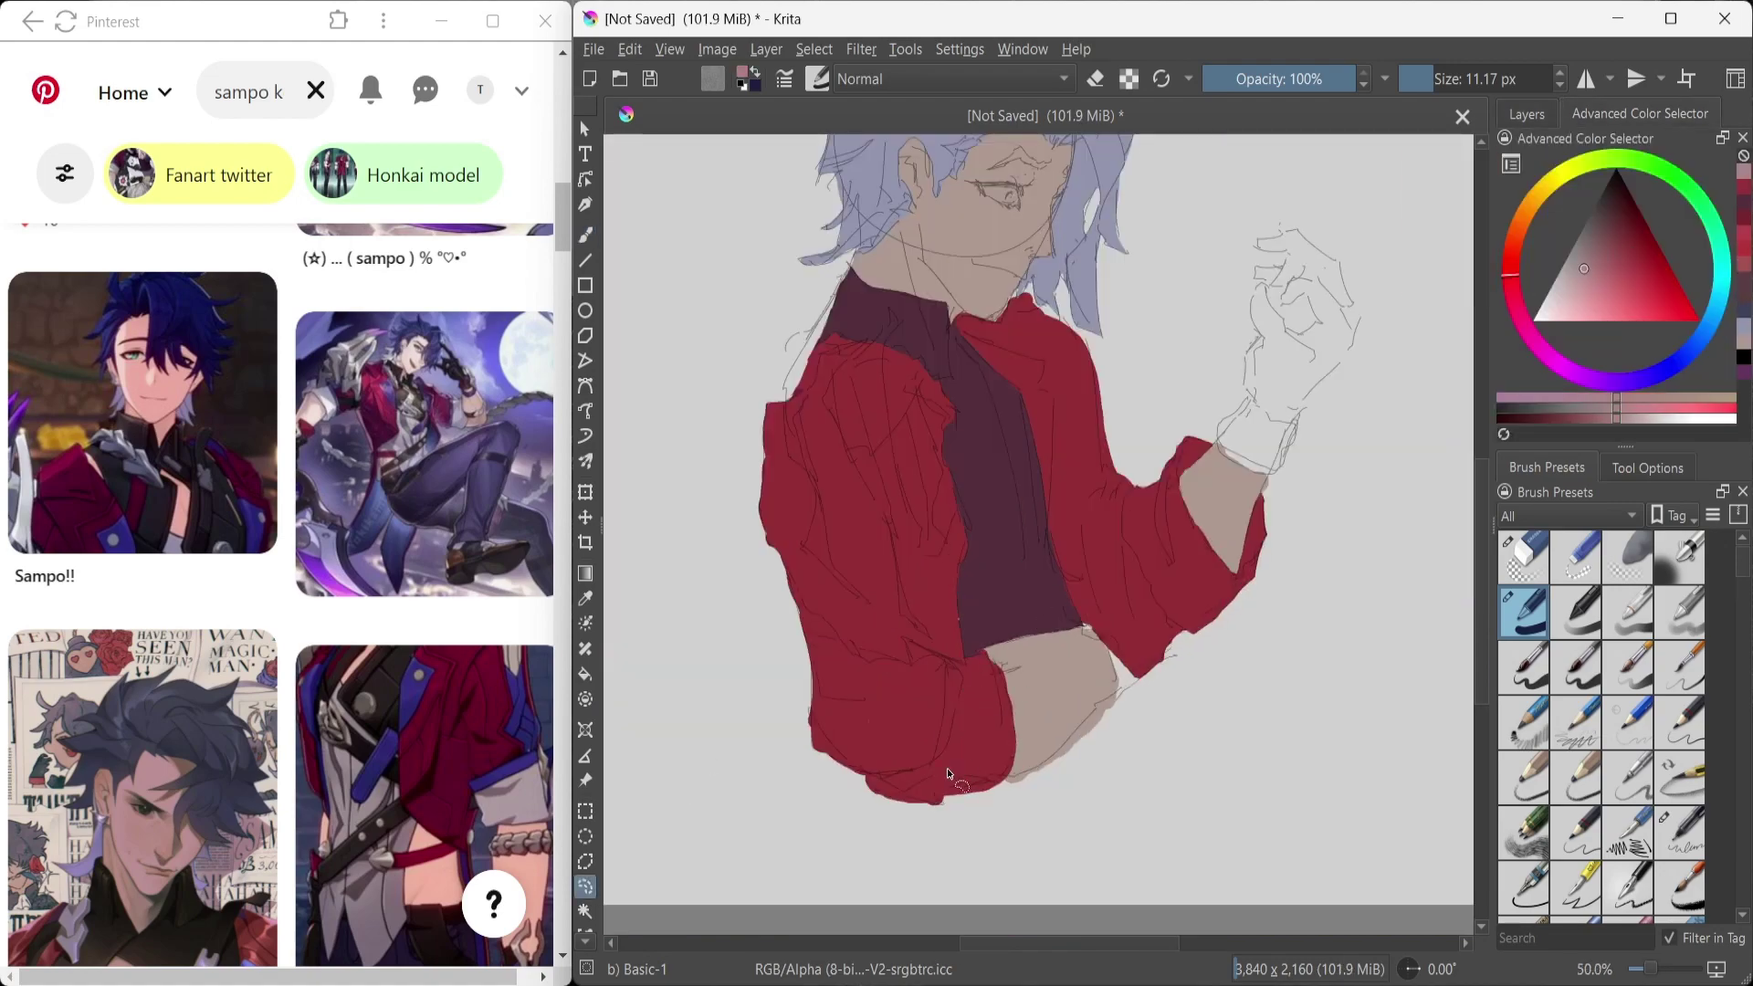
pyautogui.scroll(2, 949, 774)
pyautogui.press('b')
pyautogui.moveTo(1049, 584)
pyautogui.mouseDown()
pyautogui.moveTo(913, 730)
pyautogui.moveTo(1004, 603)
pyautogui.mouseUp()
pyautogui.scroll(2, 845, 537)
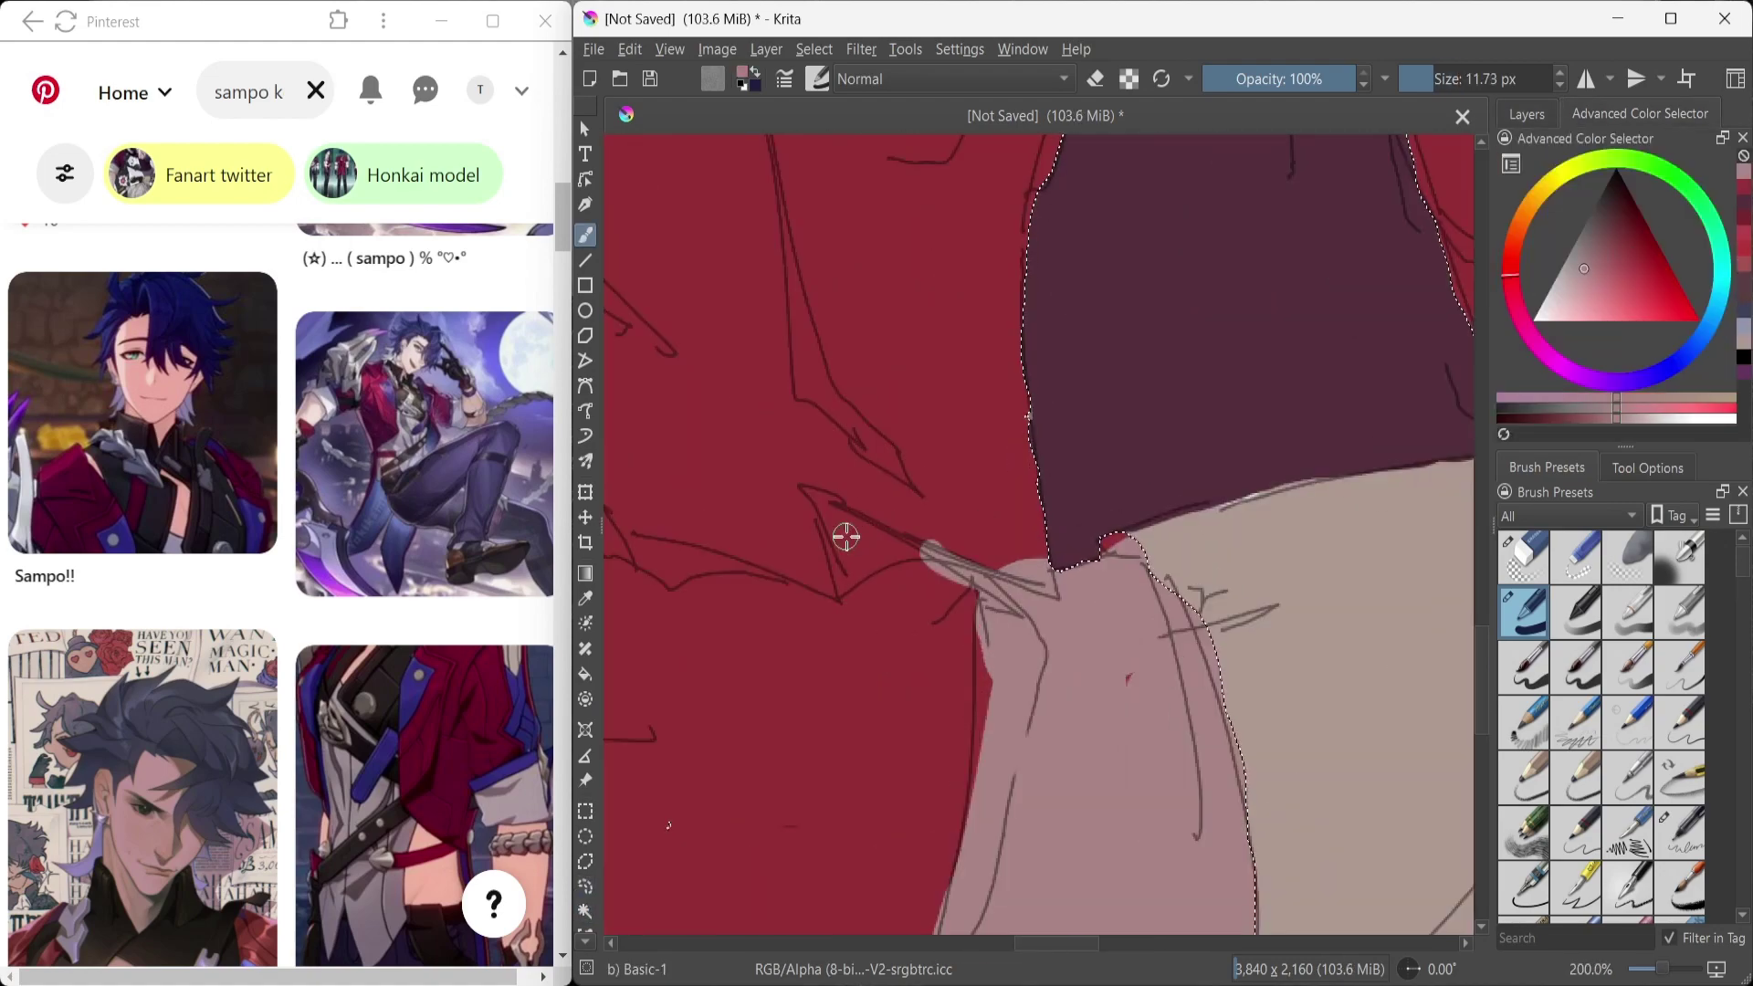
# Step: Shape the pointed fold at the top of the folded arm's cuff, using sampled red to trim its edges
pyautogui.moveTo(846, 537)
pyautogui.mouseDown()
pyautogui.moveTo(967, 557)
pyautogui.moveTo(822, 497)
pyautogui.mouseUp()
pyautogui.keyDown('ctrl'); pyautogui.click(860, 618); pyautogui.keyUp('ctrl')
pyautogui.moveTo(848, 594); pyautogui.dragTo(877, 586)
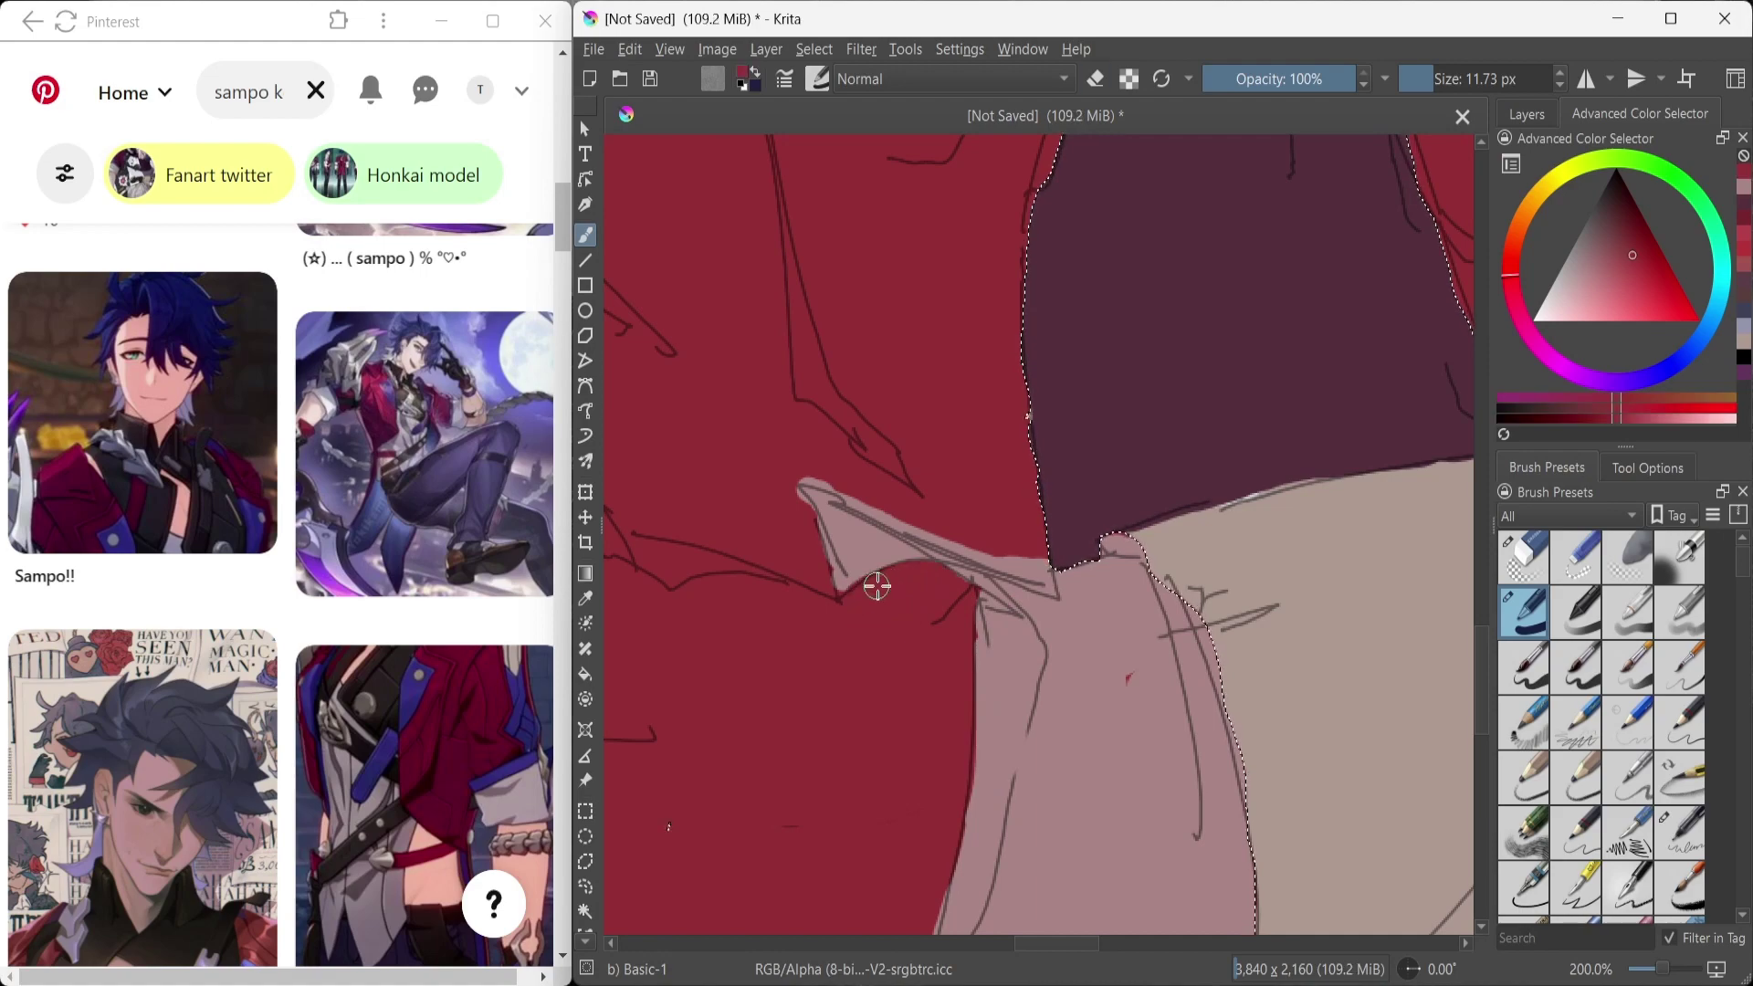
pyautogui.scroll(-1, 876, 586)
pyautogui.moveTo(971, 618); pyautogui.dragTo(1150, 705)
# Step: Sample the dusty pink and paint the raised arm's cuff inside the selected jacket area
pyautogui.scroll(-3, 939, 724)
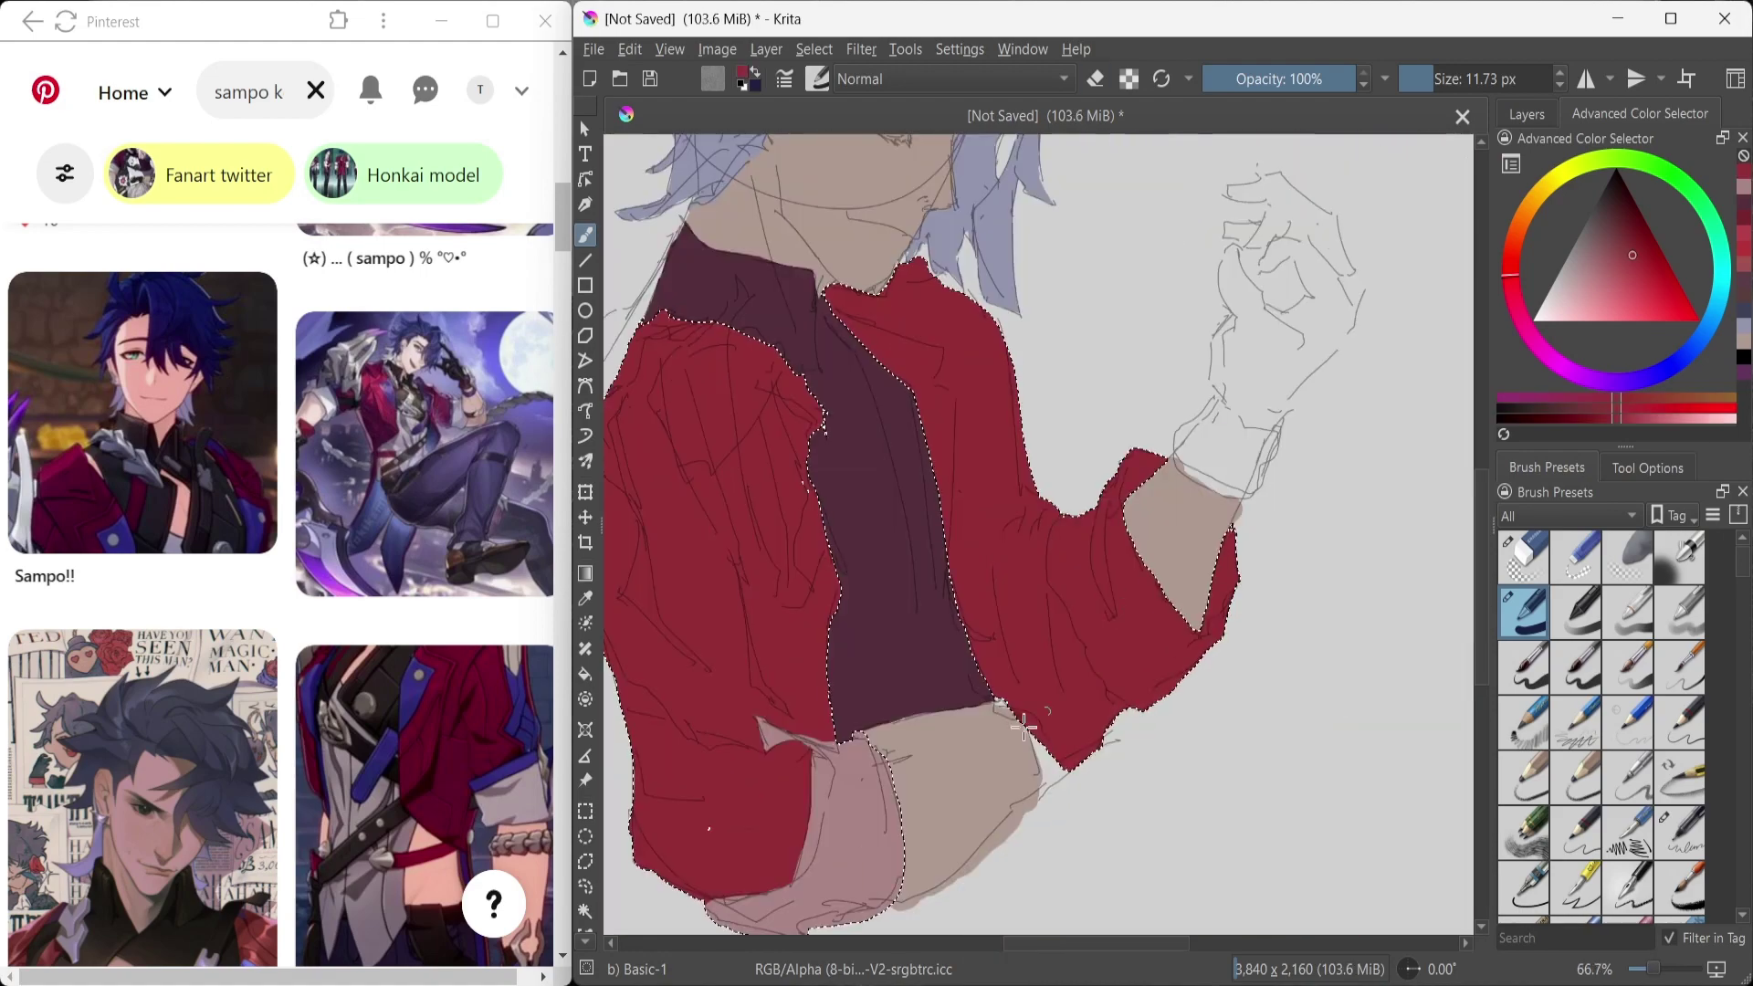
pyautogui.scroll(1, 1023, 726)
pyautogui.keyDown('ctrl'); pyautogui.click(730, 867); pyautogui.keyUp('ctrl')
pyautogui.moveTo(1132, 484)
pyautogui.mouseDown()
pyautogui.moveTo(1122, 639)
pyautogui.moveTo(1050, 548)
pyautogui.moveTo(1096, 721)
pyautogui.mouseUp()
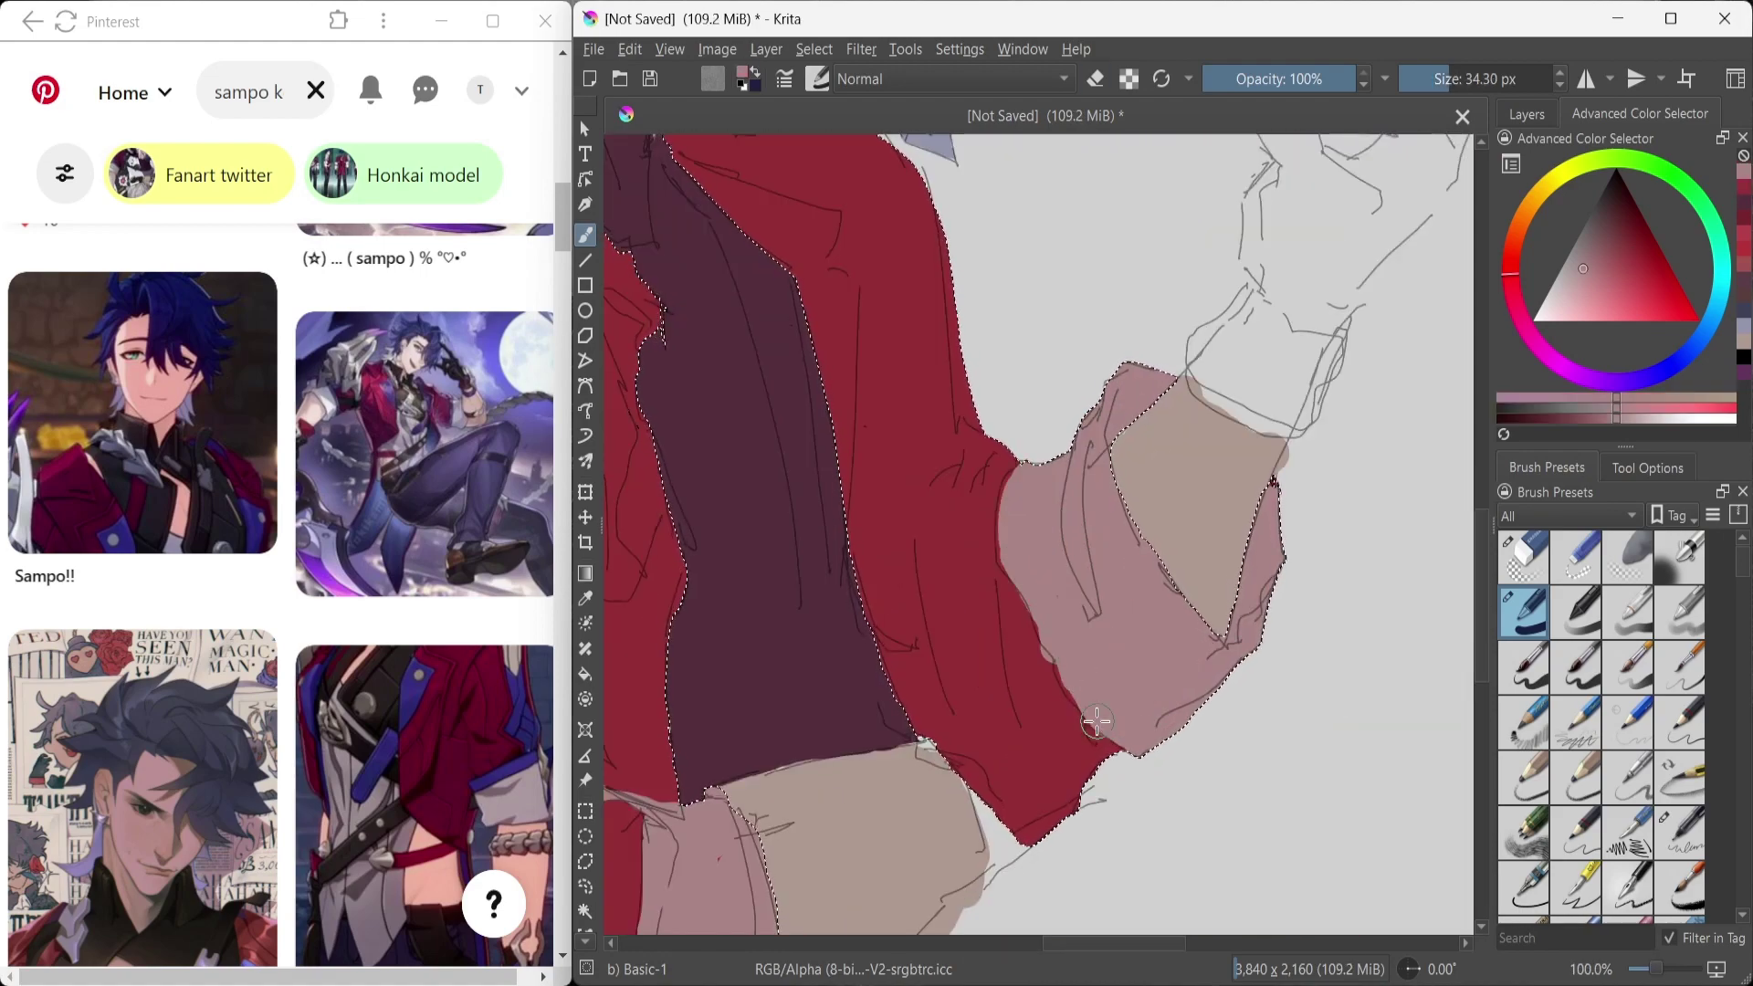
# Step: Clear the selection and refine the raised cuff's border with sampled red, using a 16.45 px brush
pyautogui.scroll(4, 1097, 721)
pyautogui.hotkey('ctrl', 'shift', 'a')
pyautogui.keyDown('ctrl'); pyautogui.click(1049, 571); pyautogui.keyUp('ctrl')
pyautogui.press('[')
pyautogui.press('[')
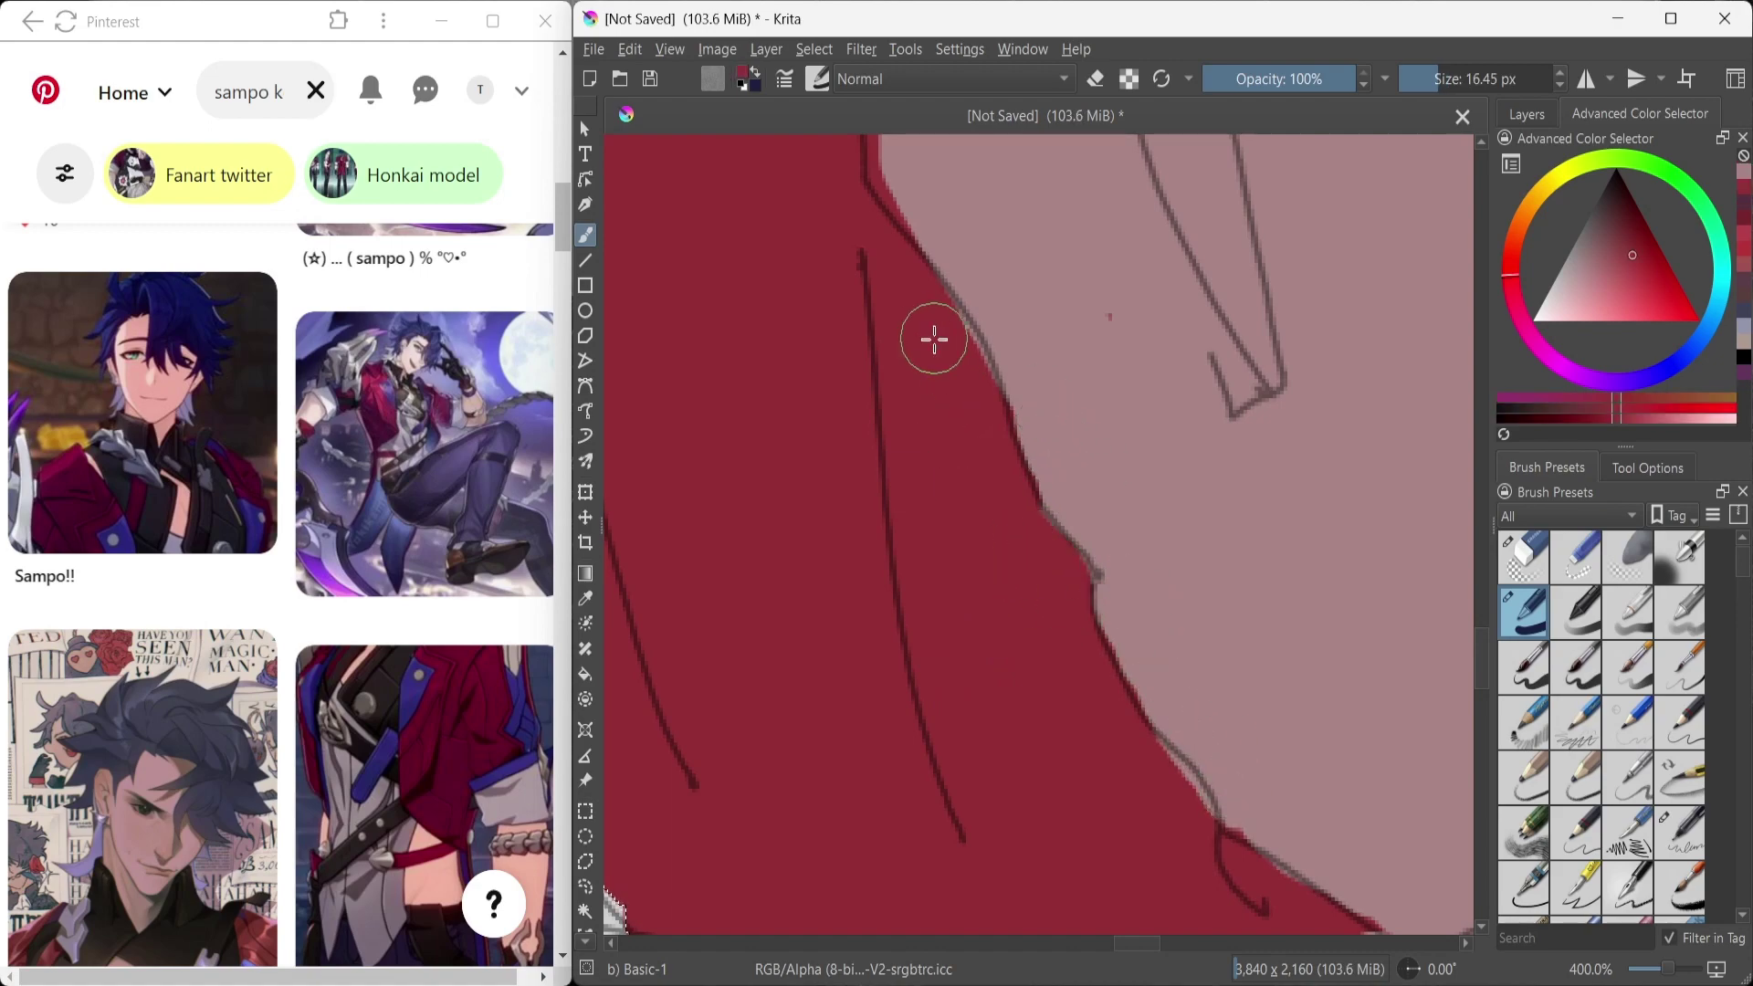
# Step: Pick a light grey and outline the shoulder armour's curved strips over the red jacket on Paint Layer 6
pyautogui.scroll(-6, 933, 339)
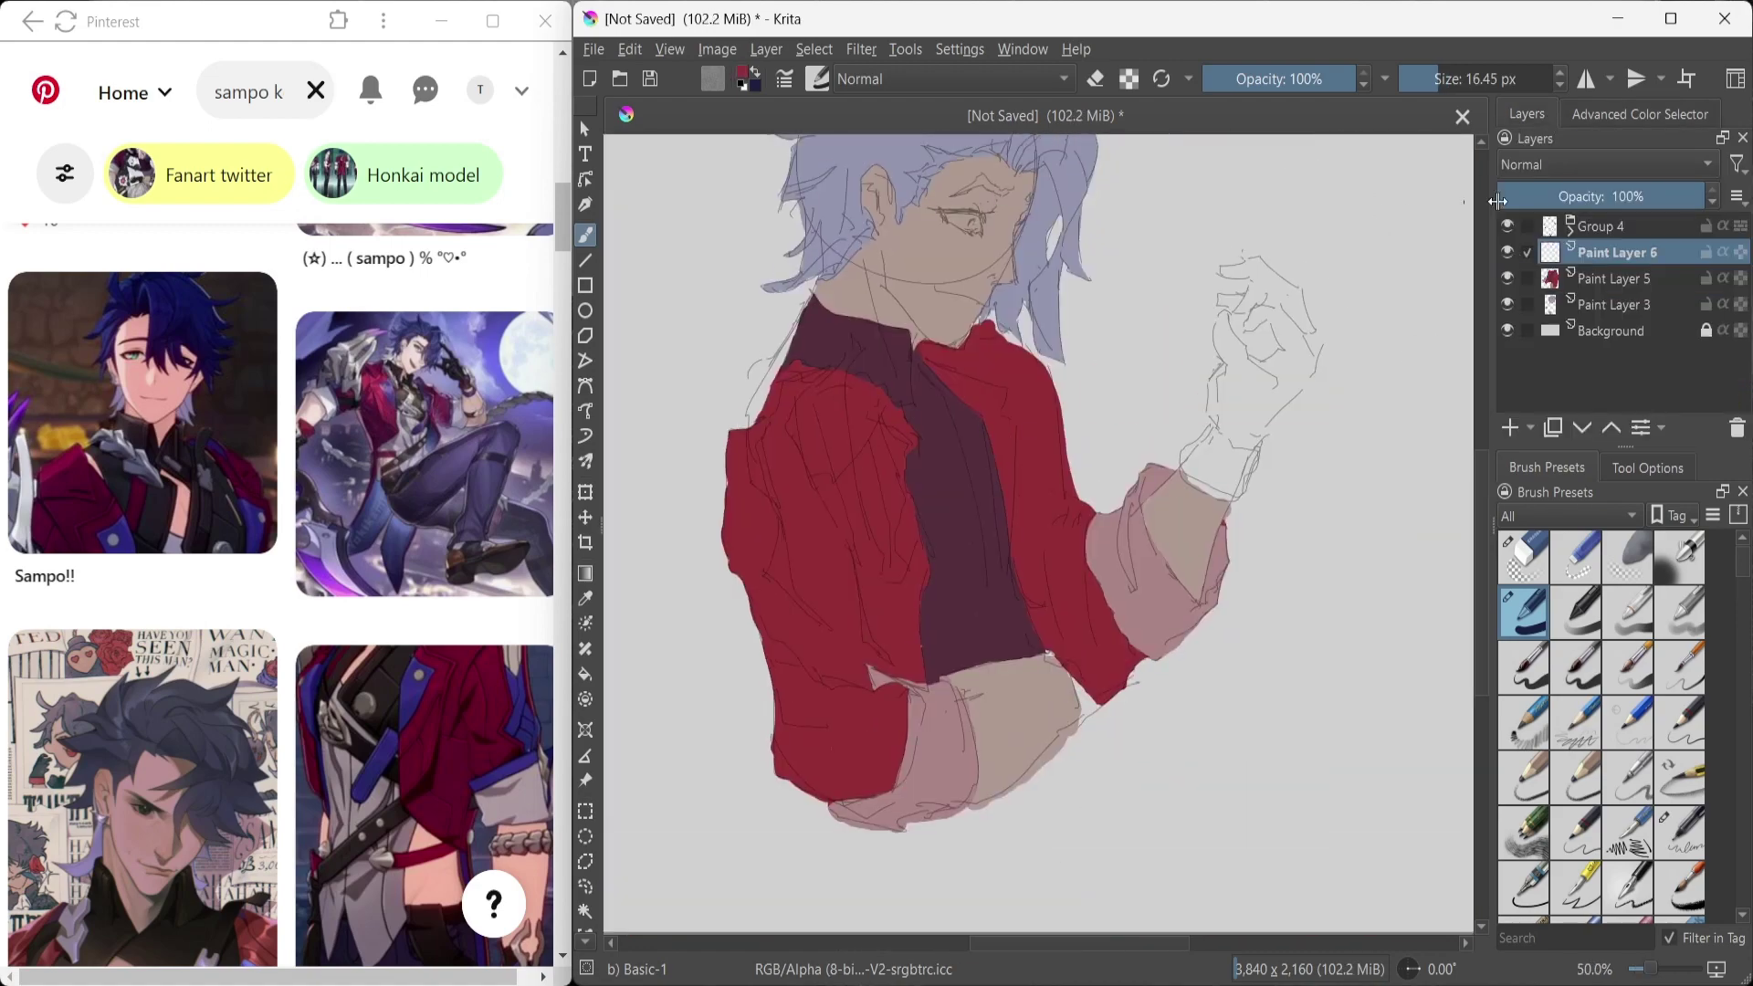
pyautogui.scroll(2, 795, 397)
pyautogui.moveTo(785, 456); pyautogui.dragTo(832, 593)
pyautogui.scroll(2, 952, 354)
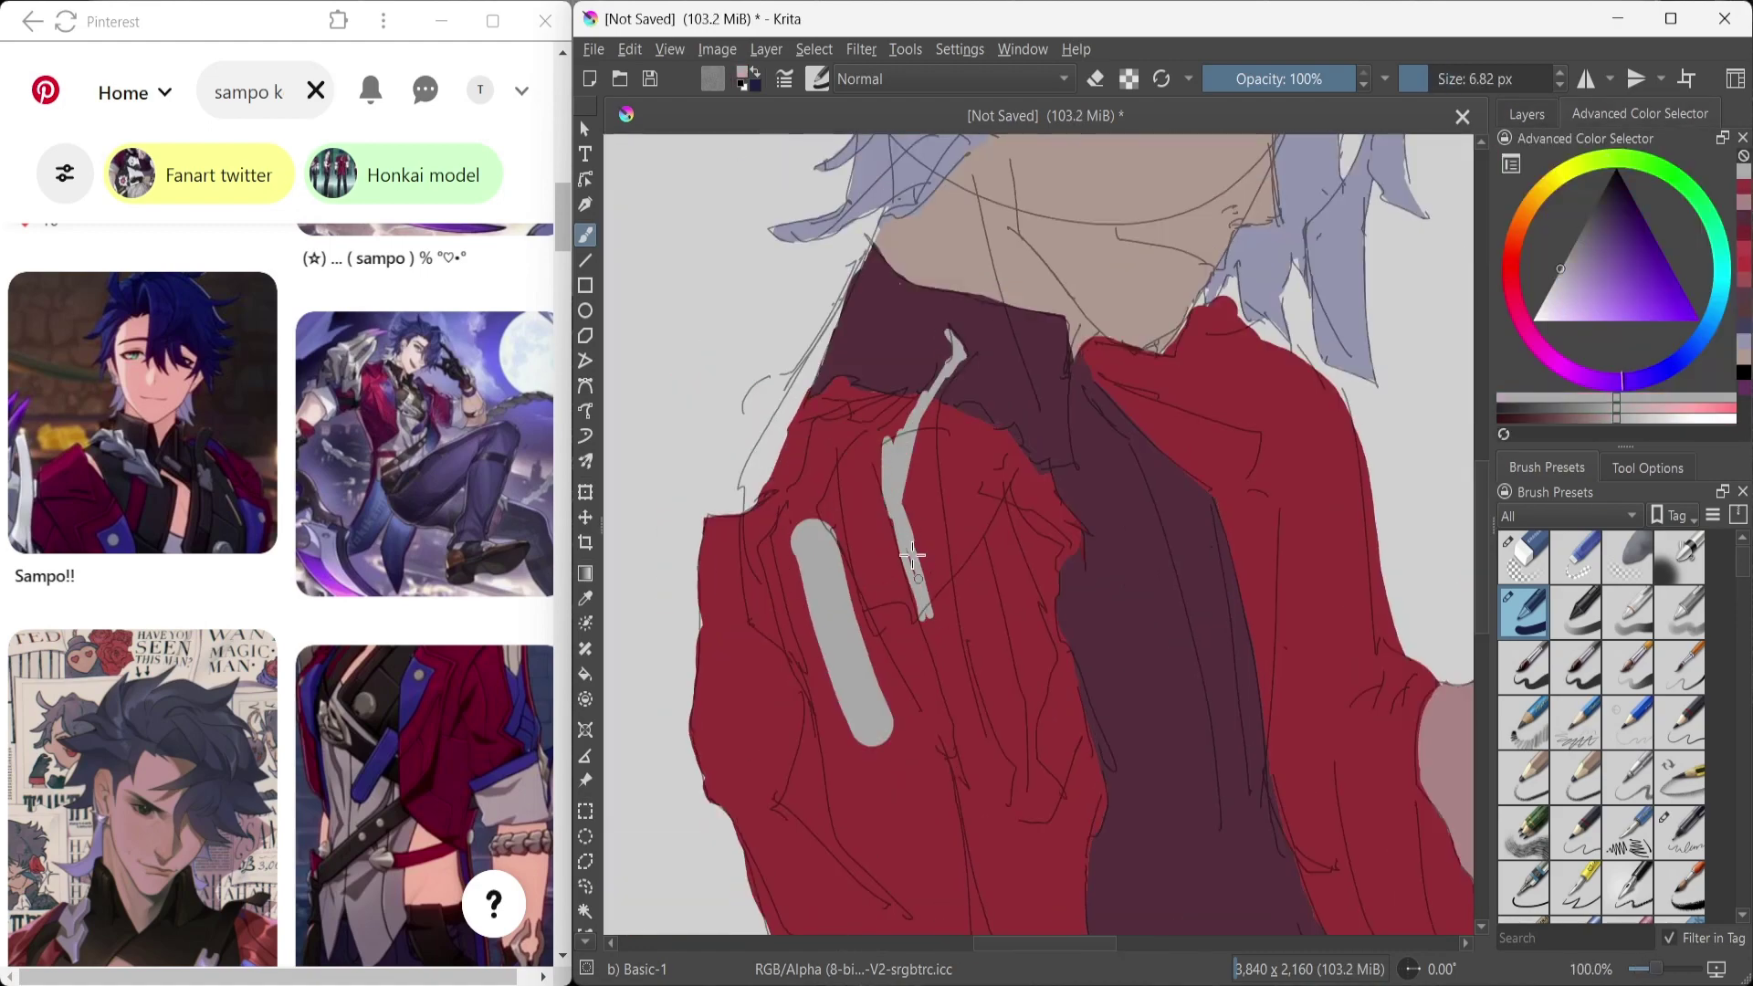
pyautogui.moveTo(913, 555)
pyautogui.mouseDown()
pyautogui.moveTo(928, 645)
pyautogui.moveTo(841, 716)
pyautogui.moveTo(814, 783)
pyautogui.moveTo(771, 657)
pyautogui.moveTo(789, 749)
pyautogui.mouseUp()
pyautogui.moveTo(826, 521)
pyautogui.mouseDown()
pyautogui.moveTo(876, 730)
pyautogui.moveTo(901, 467)
pyautogui.moveTo(813, 702)
pyautogui.mouseUp()
pyautogui.scroll(2, 876, 547)
pyautogui.hotkey('ctrl', 'z')
pyautogui.moveTo(756, 502); pyautogui.dragTo(787, 628)
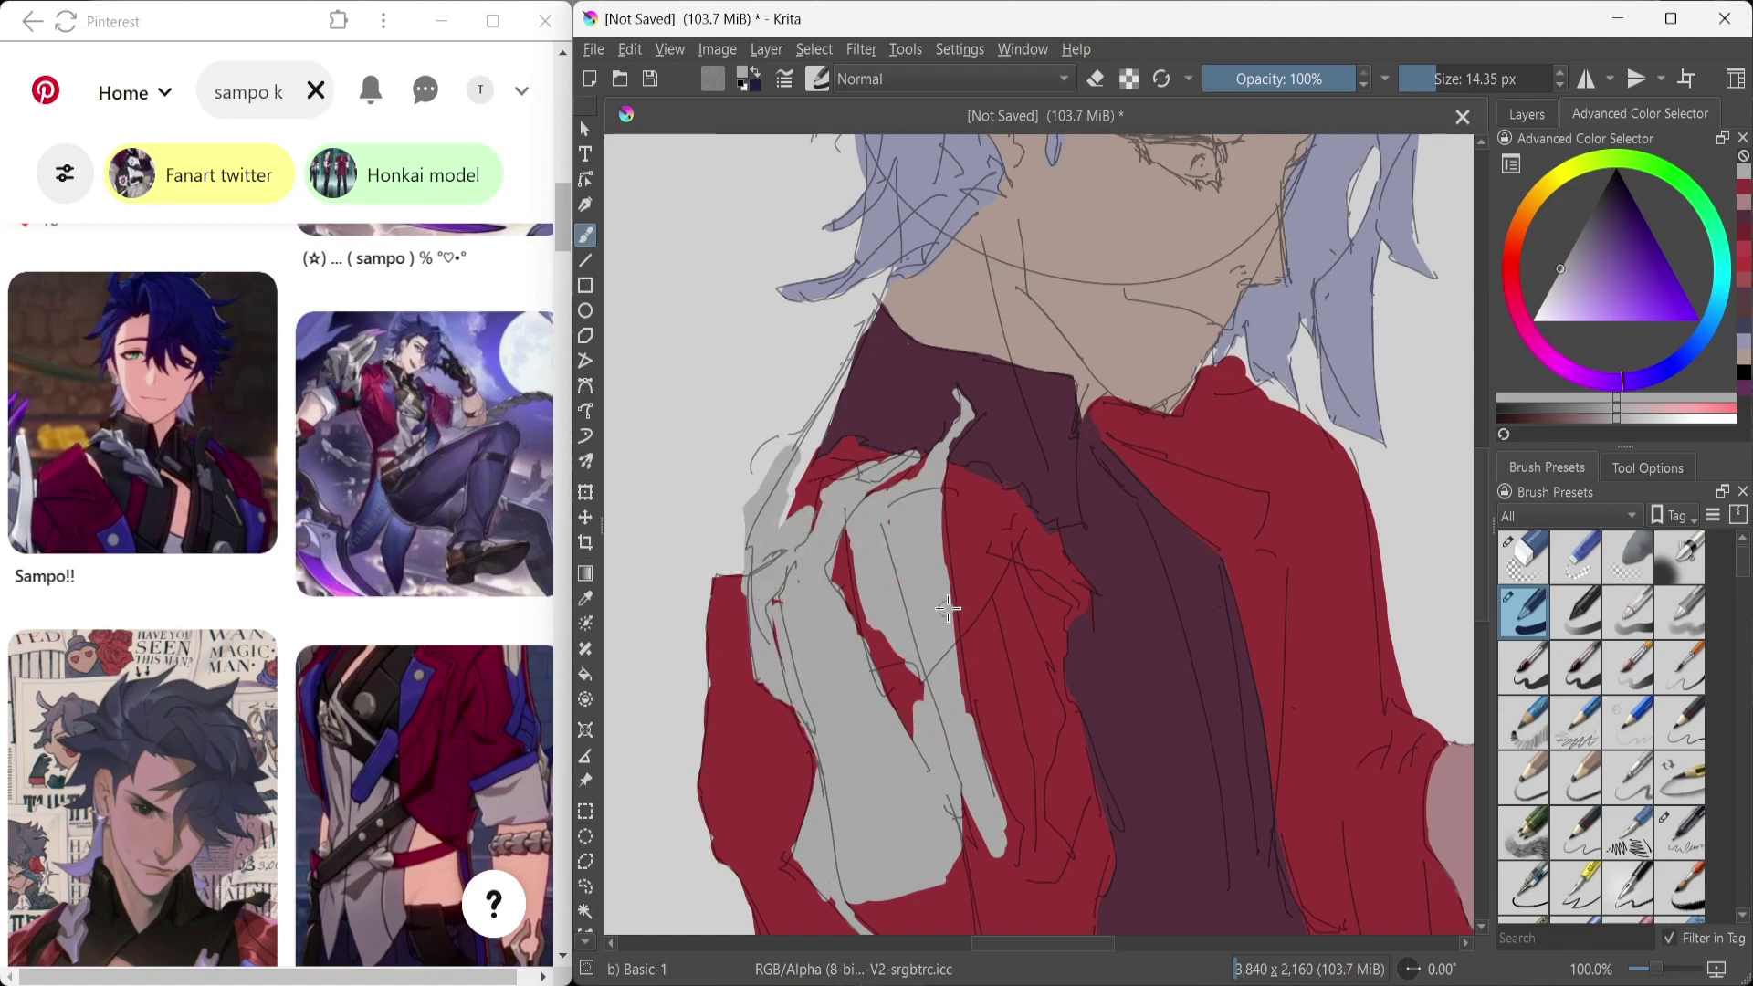
# Step: Extend the grey shoulder armour across the upper sleeve with larger strokes, ending at a 19.94 px brush
pyautogui.hscroll(2, 948, 608)
pyautogui.press(']')
pyautogui.moveTo(1000, 731)
pyautogui.mouseDown()
pyautogui.moveTo(958, 810)
pyautogui.moveTo(992, 791)
pyautogui.mouseUp()
pyautogui.press('-')
pyautogui.press('-')
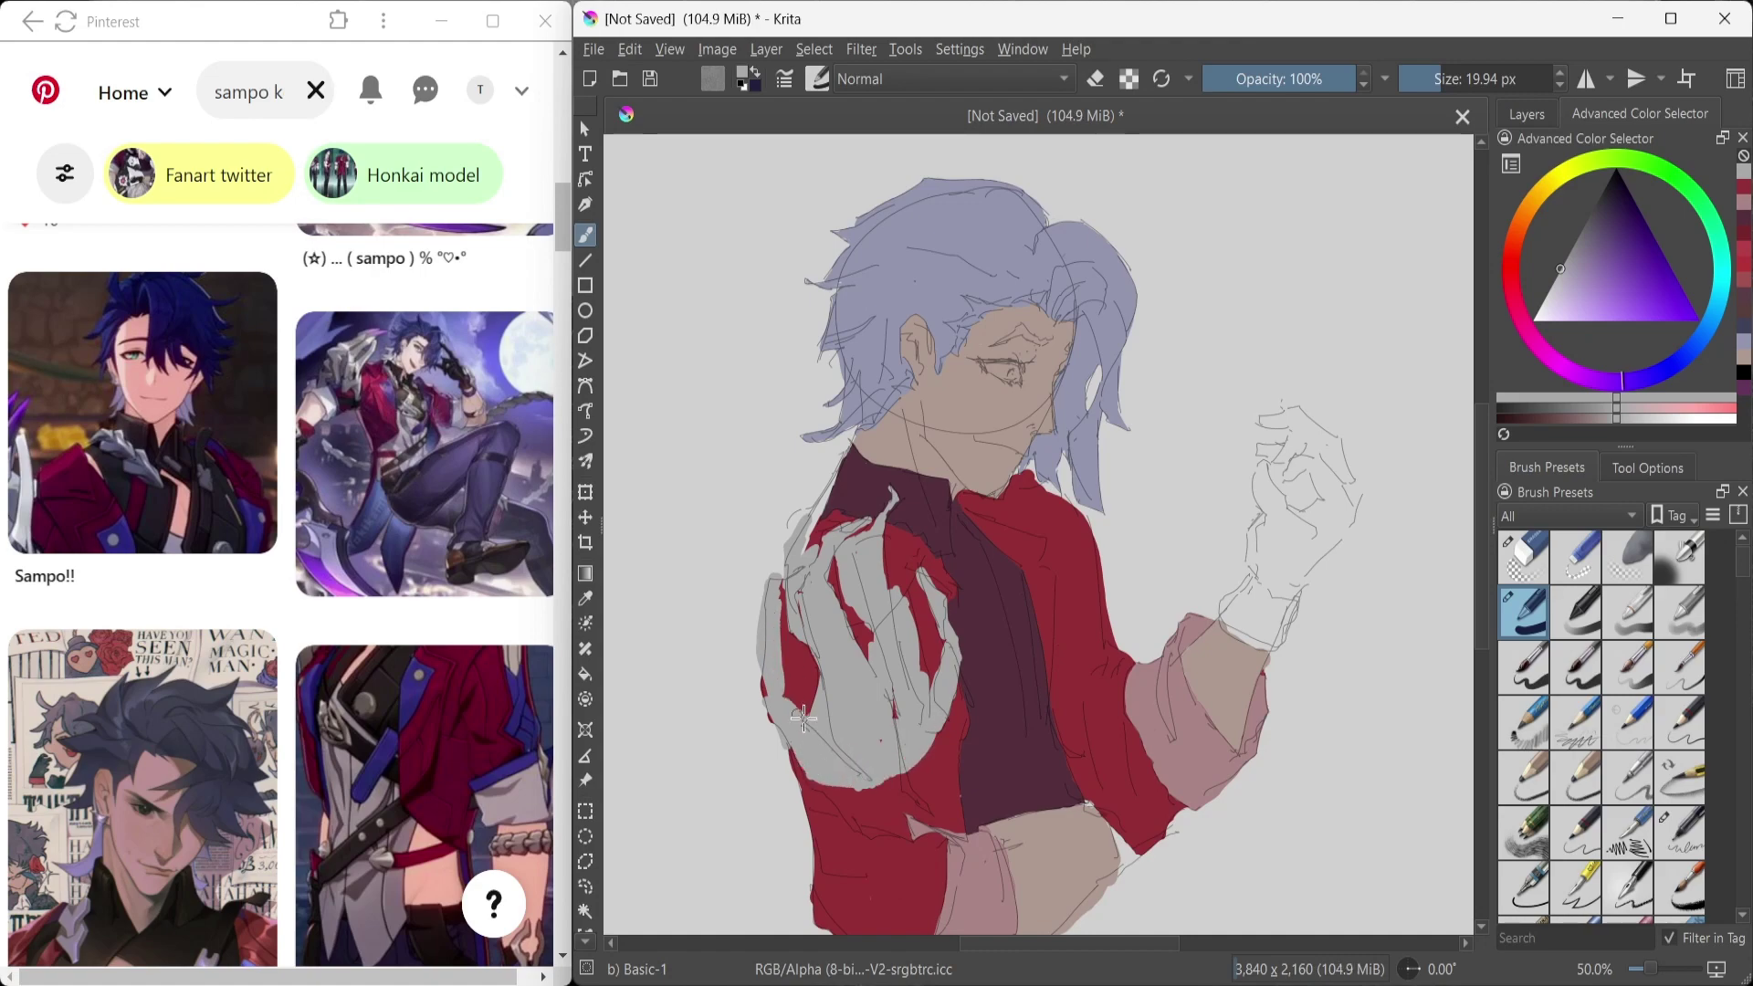
# Step: Erase the grey overspill around the shoulder armour's inner tip and outer edge with the 19.94 px brush
pyautogui.press('+')
pyautogui.press('+')
pyautogui.press('+')
pyautogui.press('+')
pyautogui.press('e')
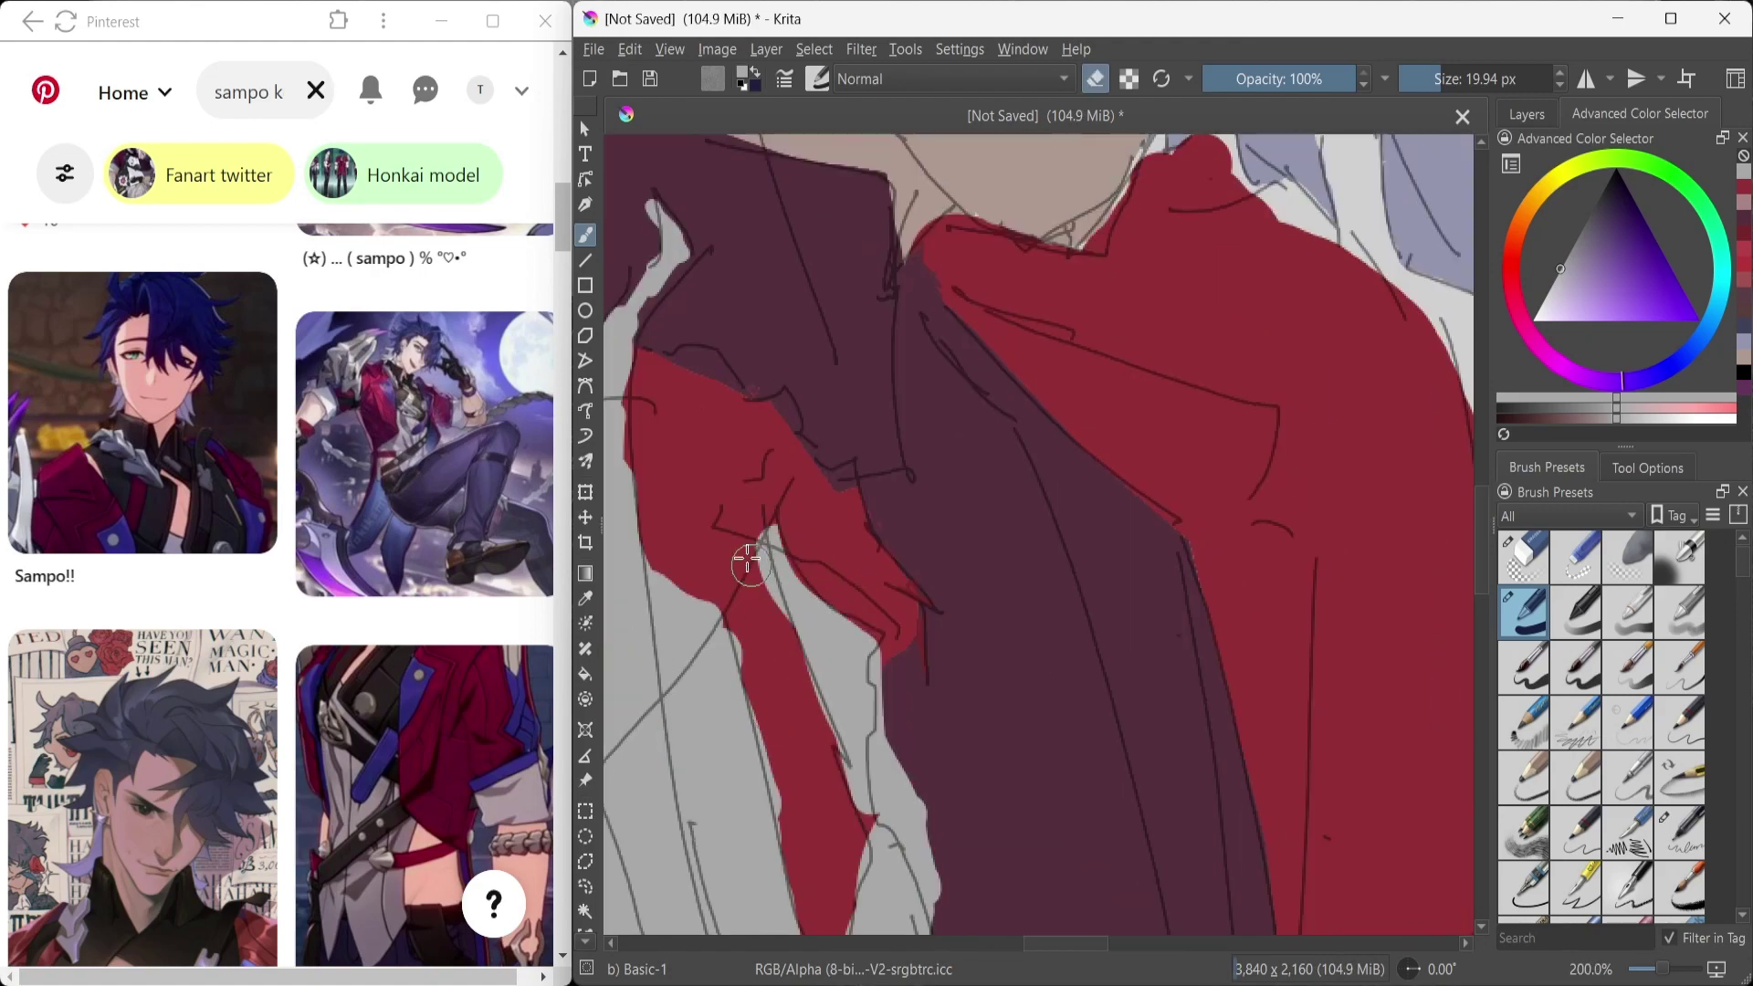
pyautogui.hscroll(-5, 790, 817)
pyautogui.scroll(3, 904, 821)
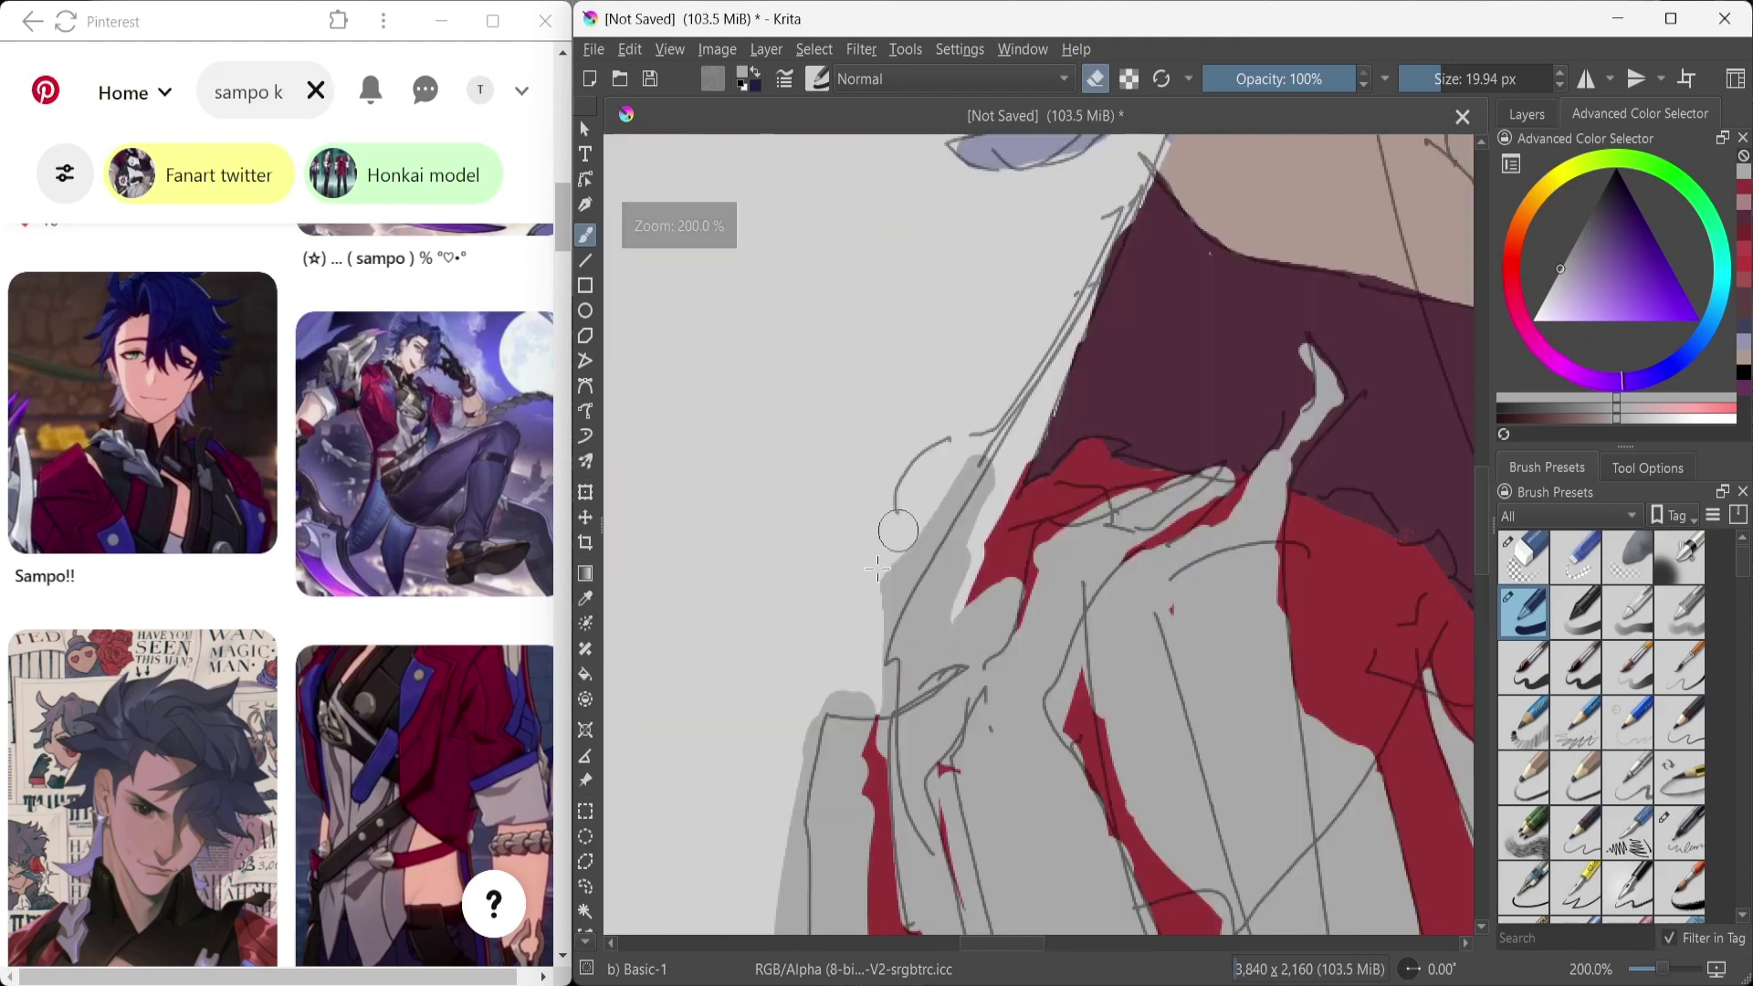
pyautogui.press('-')
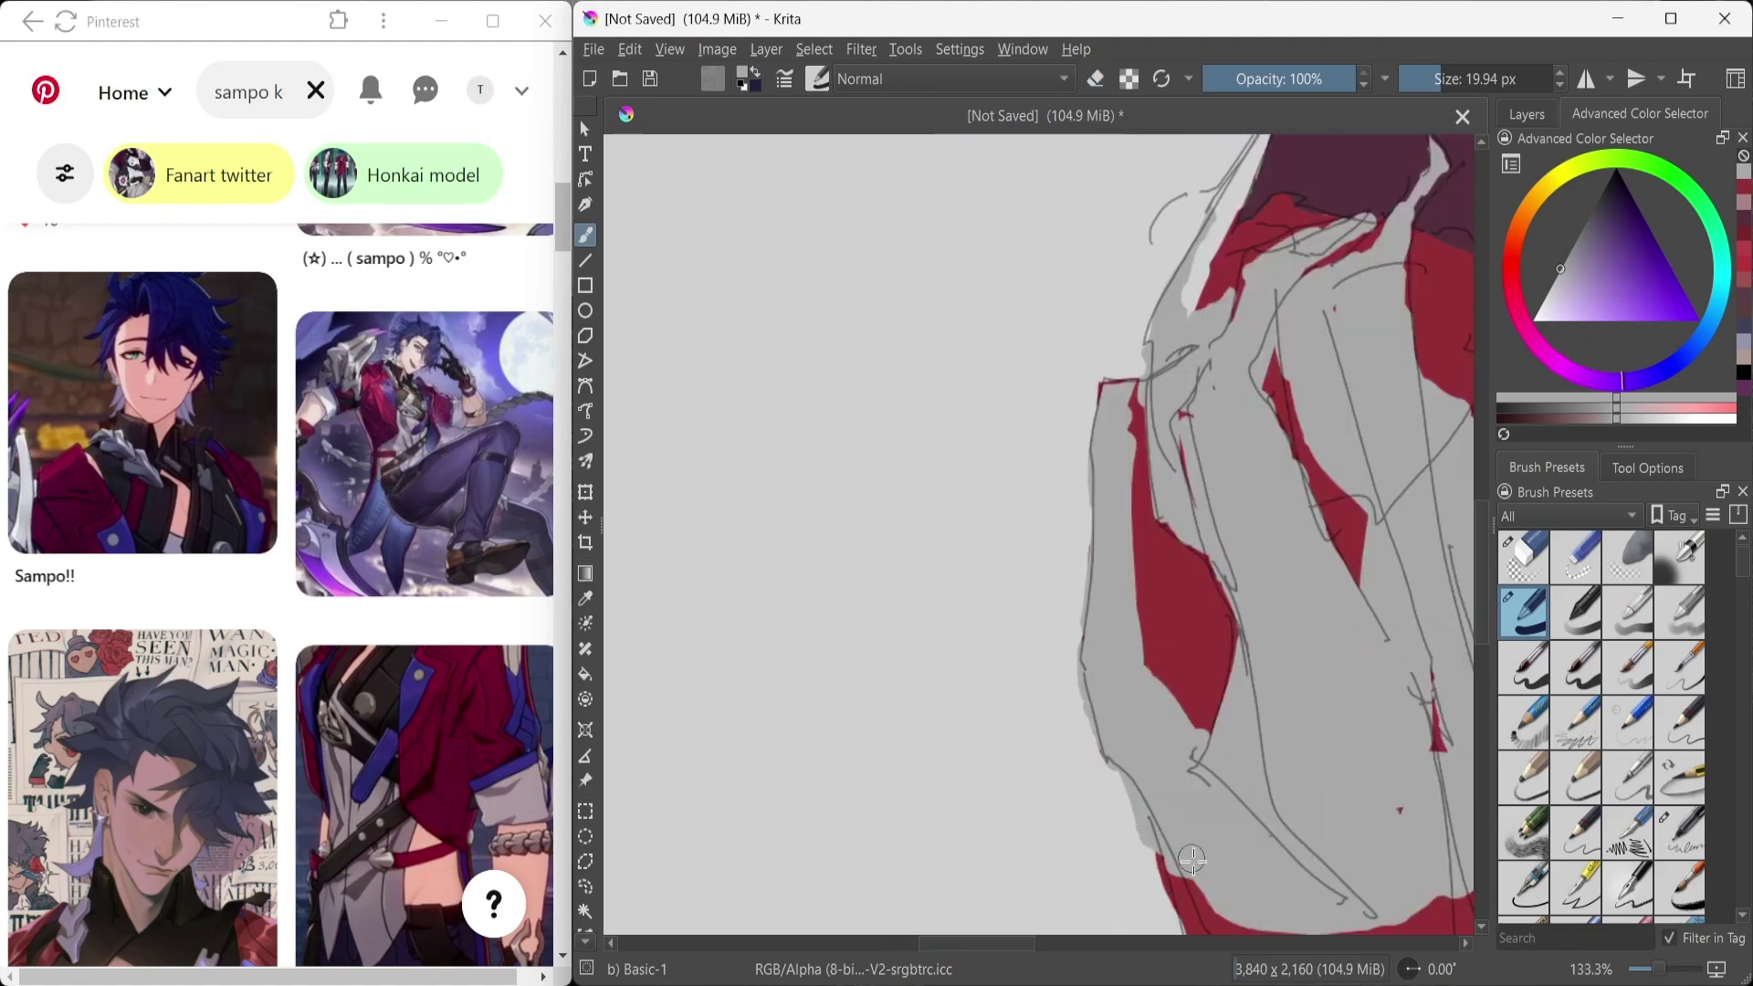
# Step: Erase a short red opening between the central strips of the grey shoulder armour
pyautogui.press('-')
pyautogui.press('+')
pyautogui.press('+')
pyautogui.press('+')
pyautogui.press('e')
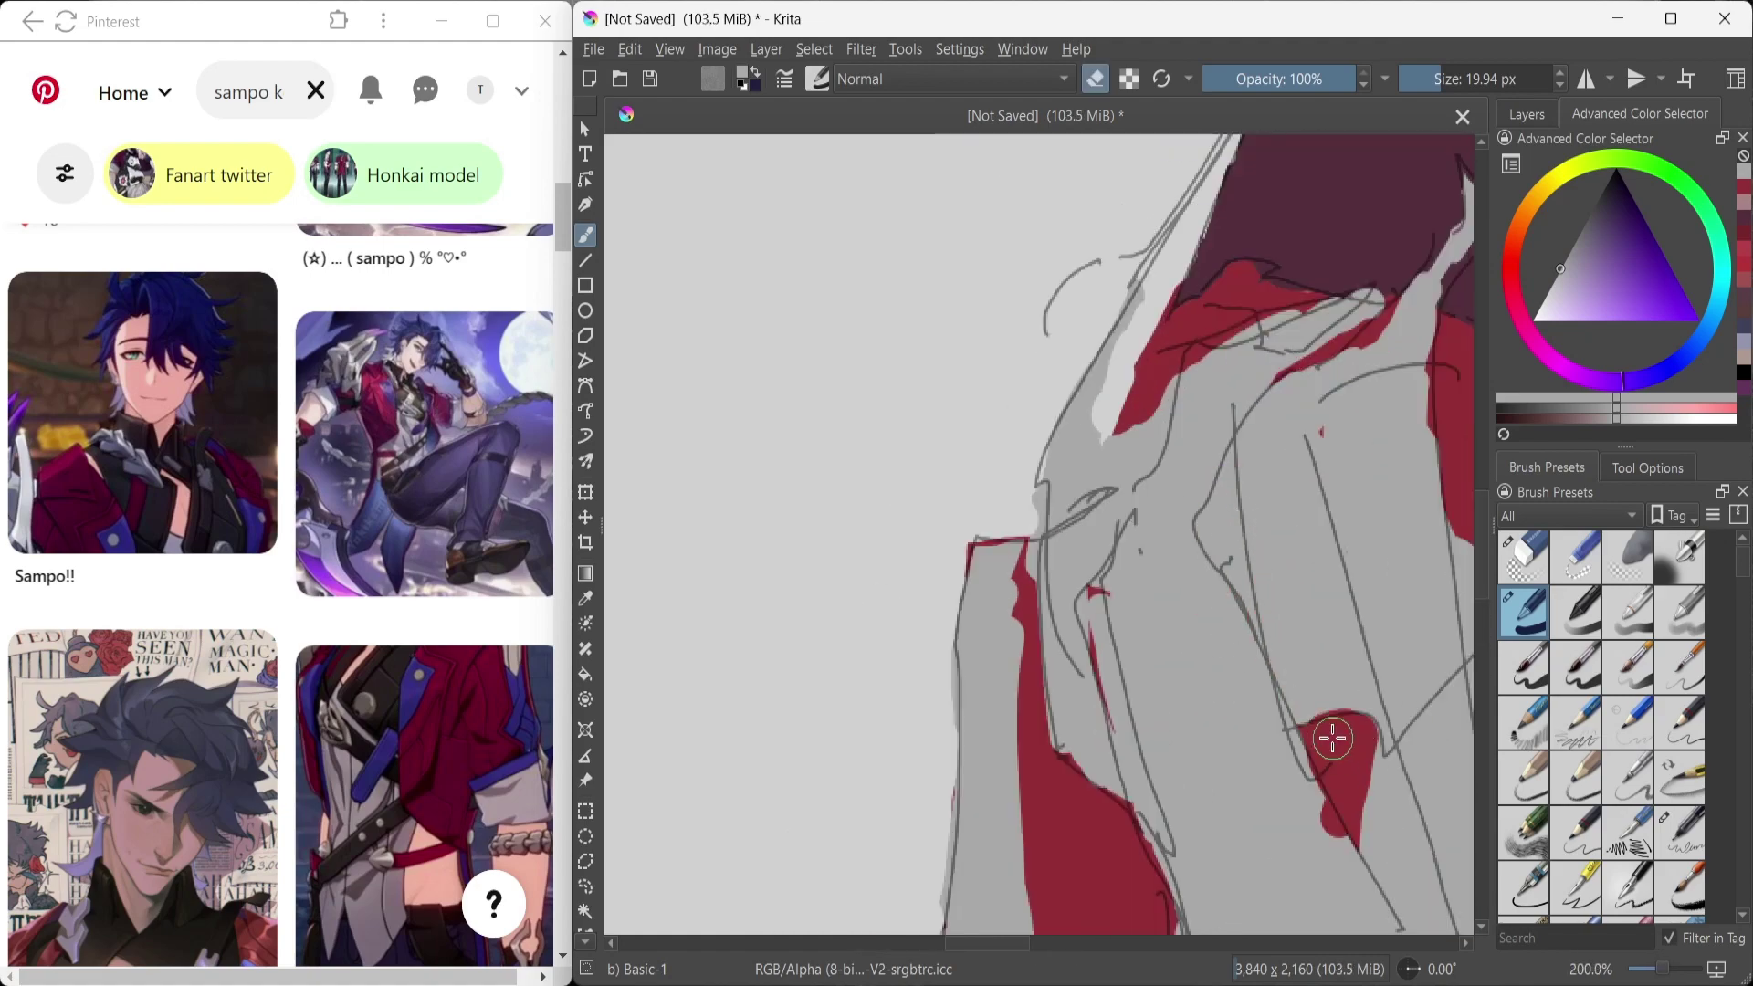
pyautogui.moveTo(1331, 738); pyautogui.dragTo(1335, 813)
pyautogui.press('-')
pyautogui.press('-')
pyautogui.press('-')
pyautogui.press('+')
pyautogui.press('+')
pyautogui.press('+')
# Step: Trim the grey armour strip nearest the chest so its edge follows the sketch lines
pyautogui.moveTo(1168, 457)
pyautogui.mouseDown()
pyautogui.moveTo(1162, 540)
pyautogui.moveTo(1214, 694)
pyautogui.mouseUp()
pyautogui.press('-')
pyautogui.press('-')
pyautogui.press('-')
pyautogui.press('+')
pyautogui.press('+')
pyautogui.press('+')
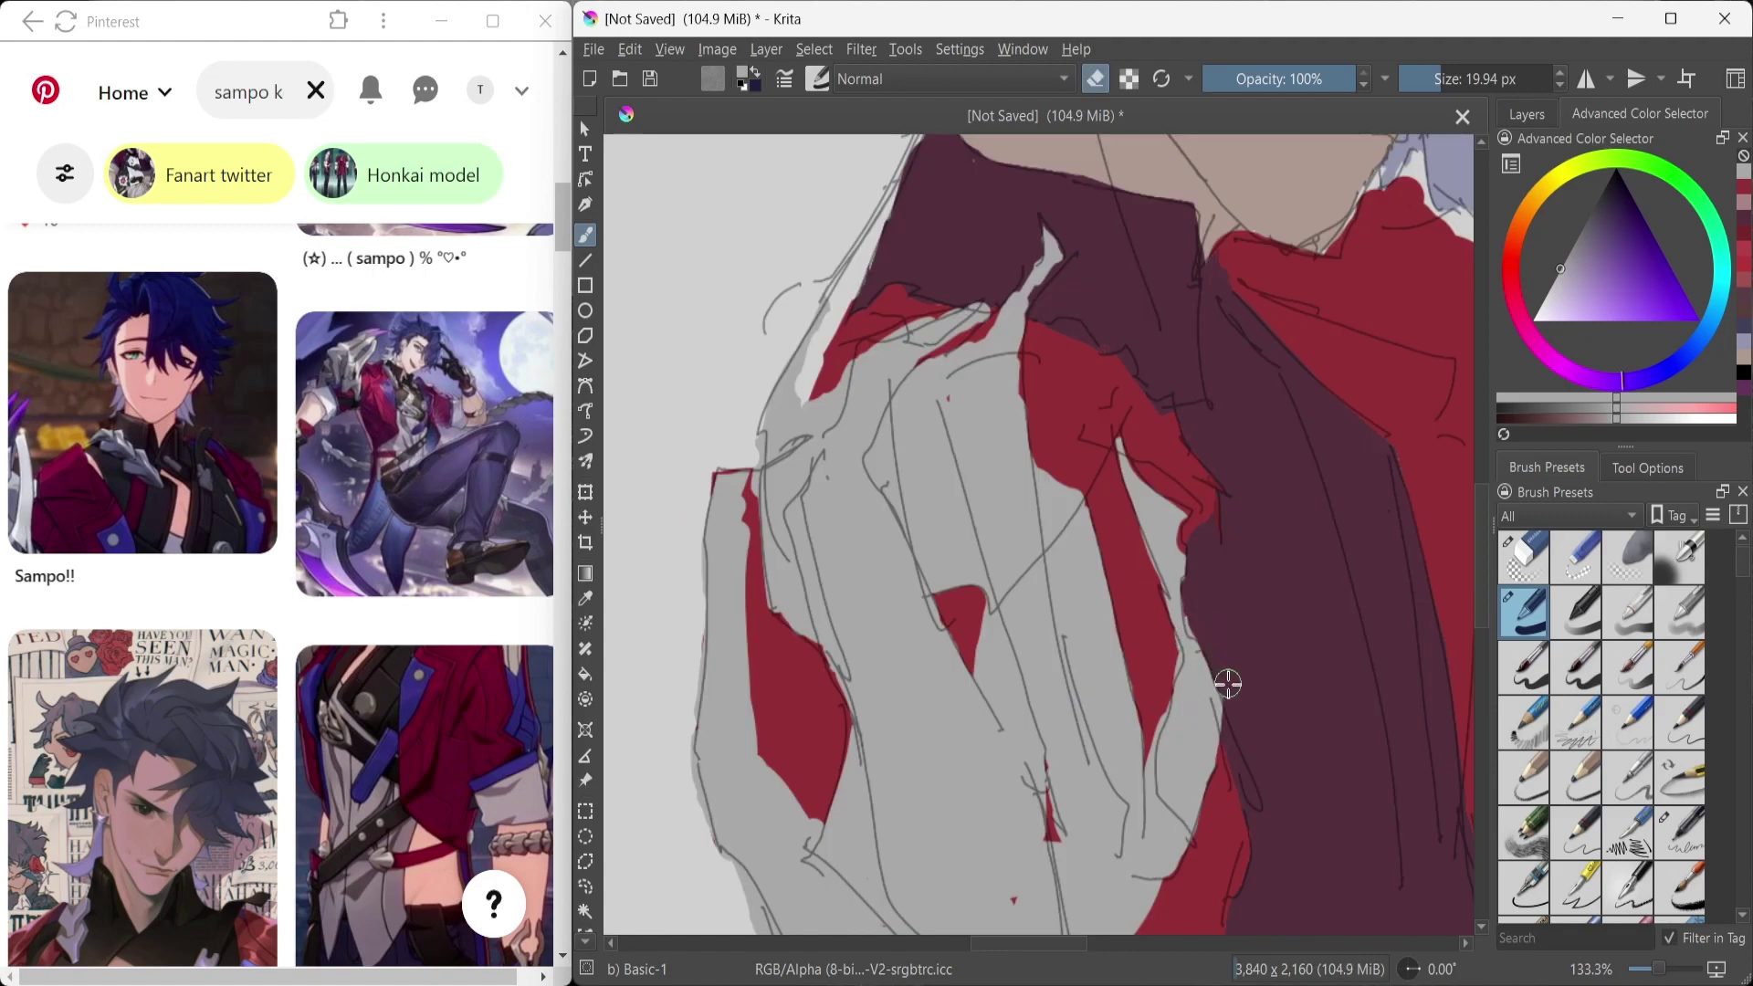
pyautogui.press('-')
pyautogui.press('-')
# Step: Outline the raised hand's glove in dark purple on Paint Layer 6, with the layer opacity lowered to 30%
pyautogui.click(1527, 113)
pyautogui.click(1596, 225)
pyautogui.press('+')
pyautogui.press('e')
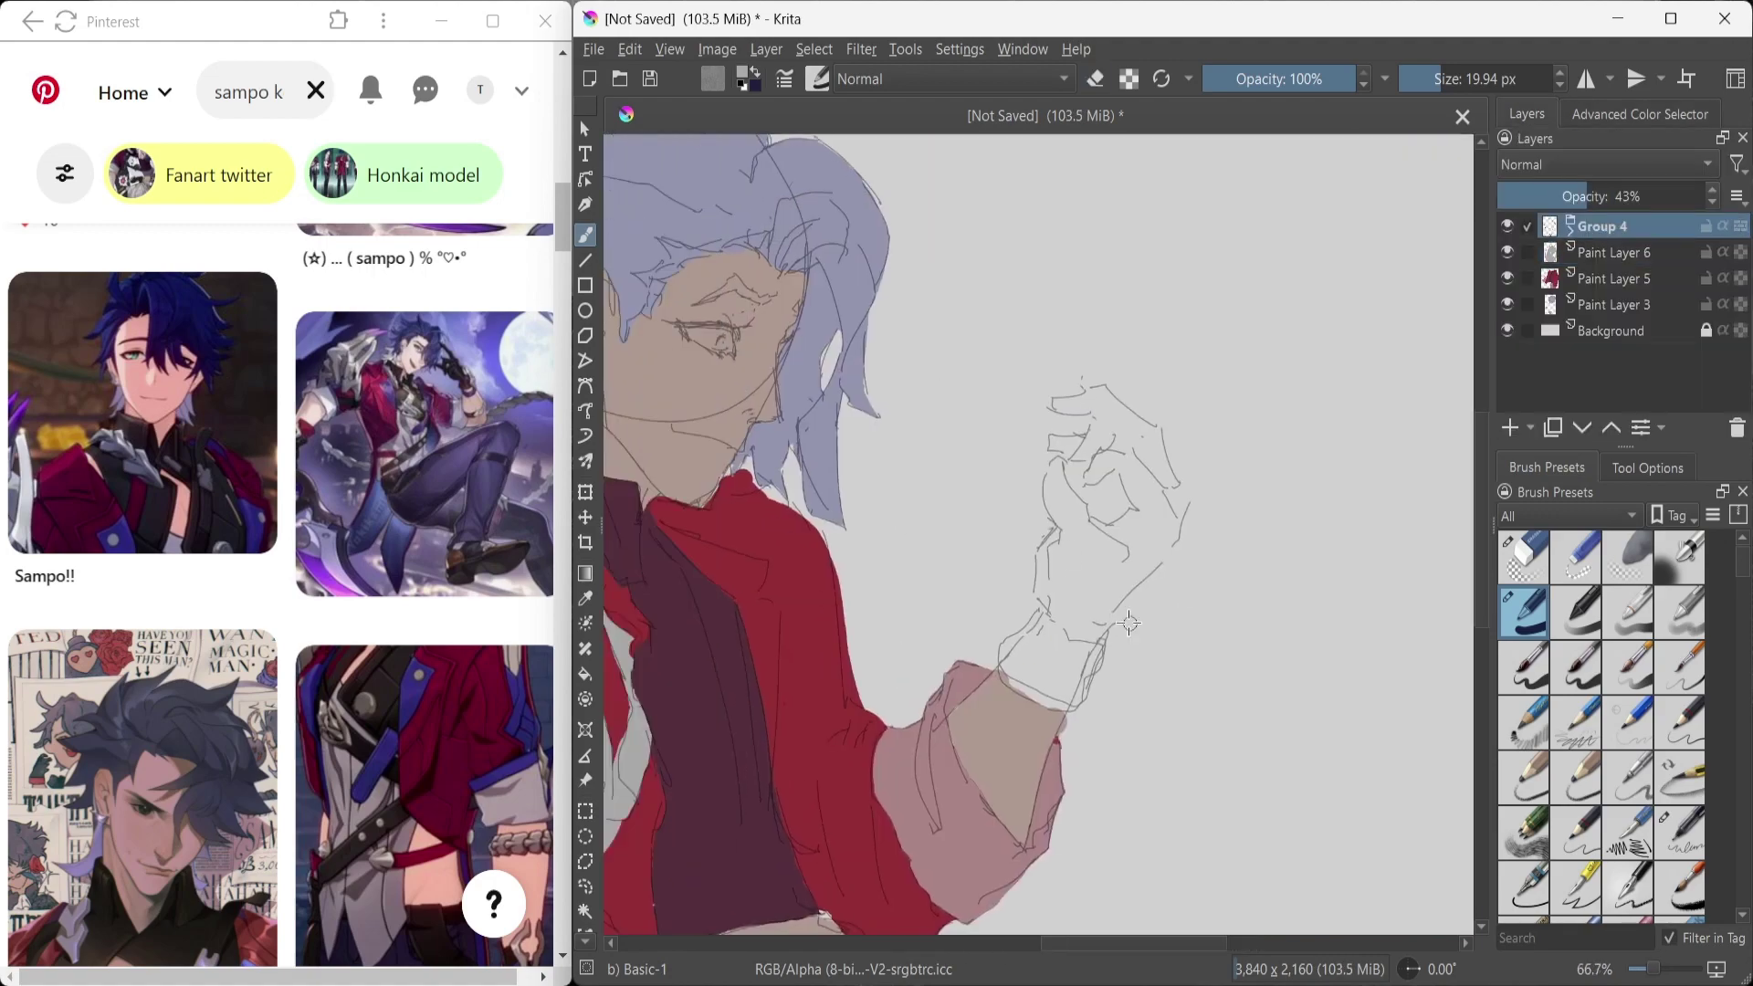
pyautogui.click(1639, 113)
pyautogui.click(1526, 113)
pyautogui.click(1611, 252)
pyautogui.press('+')
pyautogui.press('+')
pyautogui.moveTo(1059, 717)
pyautogui.mouseDown()
pyautogui.moveTo(1214, 525)
pyautogui.moveTo(1203, 568)
pyautogui.moveTo(1077, 401)
pyautogui.mouseUp()
pyautogui.moveTo(1223, 474); pyautogui.dragTo(1004, 712)
# Step: Fill in the raised hand's glove with a 24.35 px brush and restore the layer opacity to 100%
pyautogui.press(']')
pyautogui.moveTo(1095, 548); pyautogui.dragTo(986, 402)
pyautogui.moveTo(1004, 548)
pyautogui.mouseDown()
pyautogui.moveTo(1176, 453)
pyautogui.moveTo(1077, 347)
pyautogui.moveTo(1023, 360)
pyautogui.moveTo(1087, 501)
pyautogui.mouseUp()
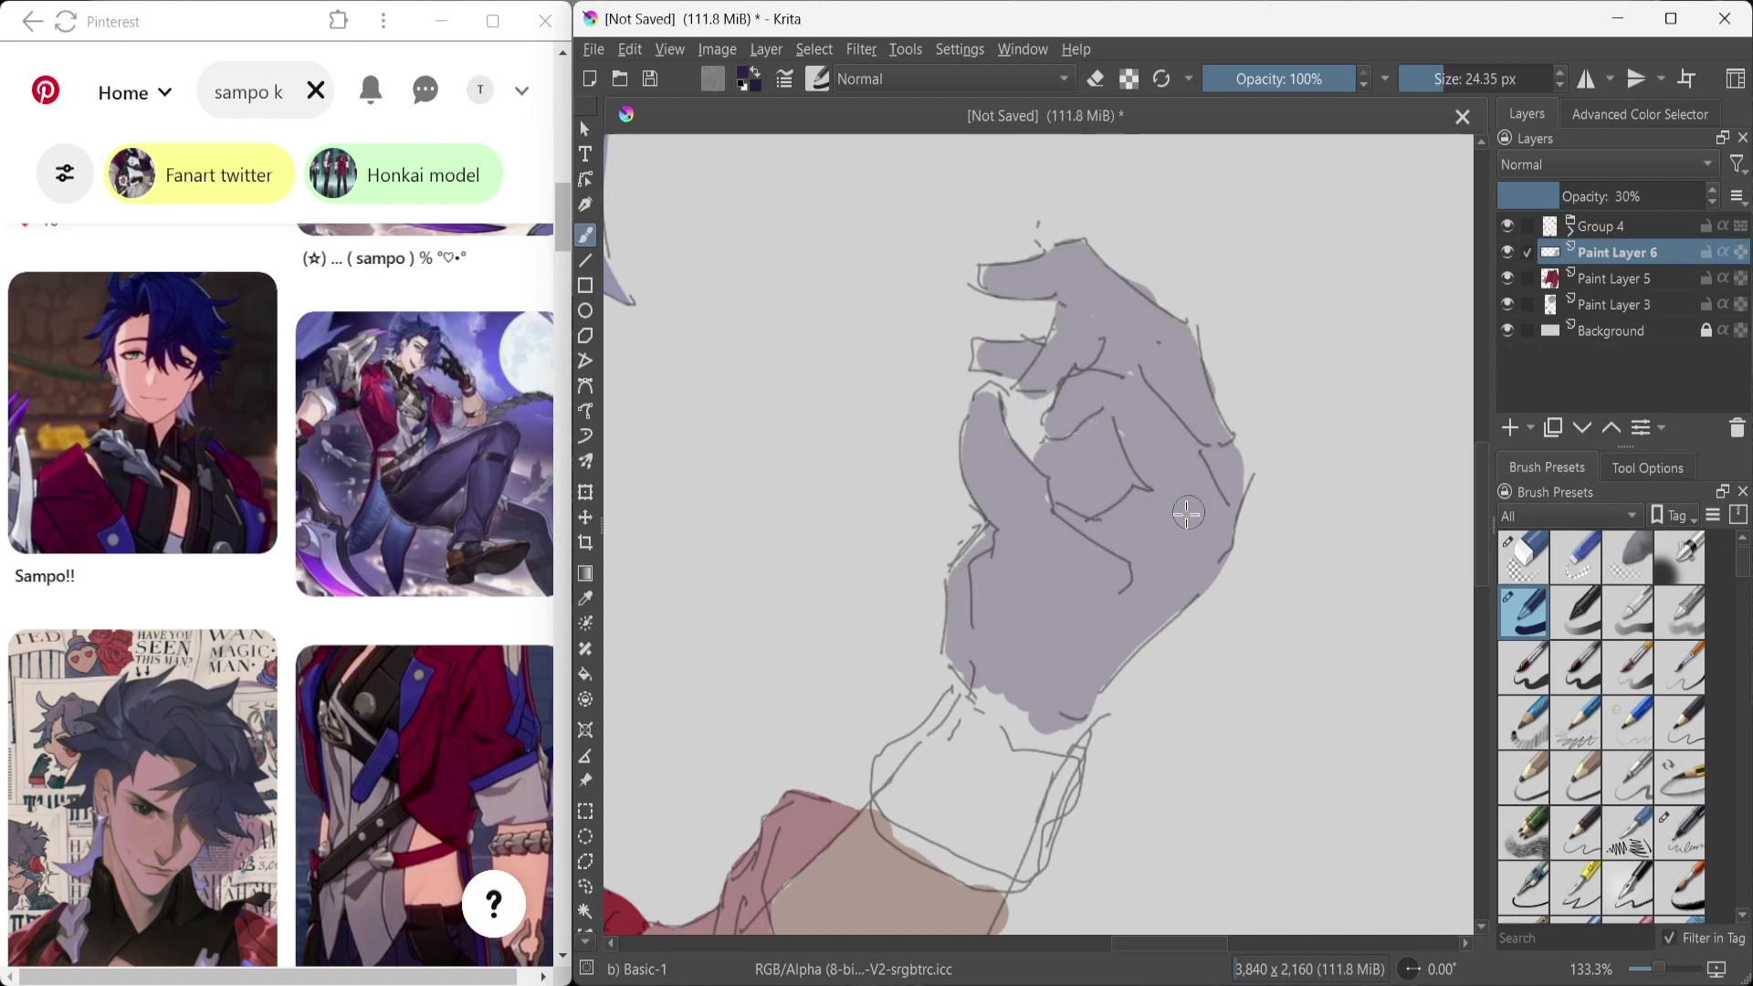
pyautogui.press('-')
pyautogui.press('-')
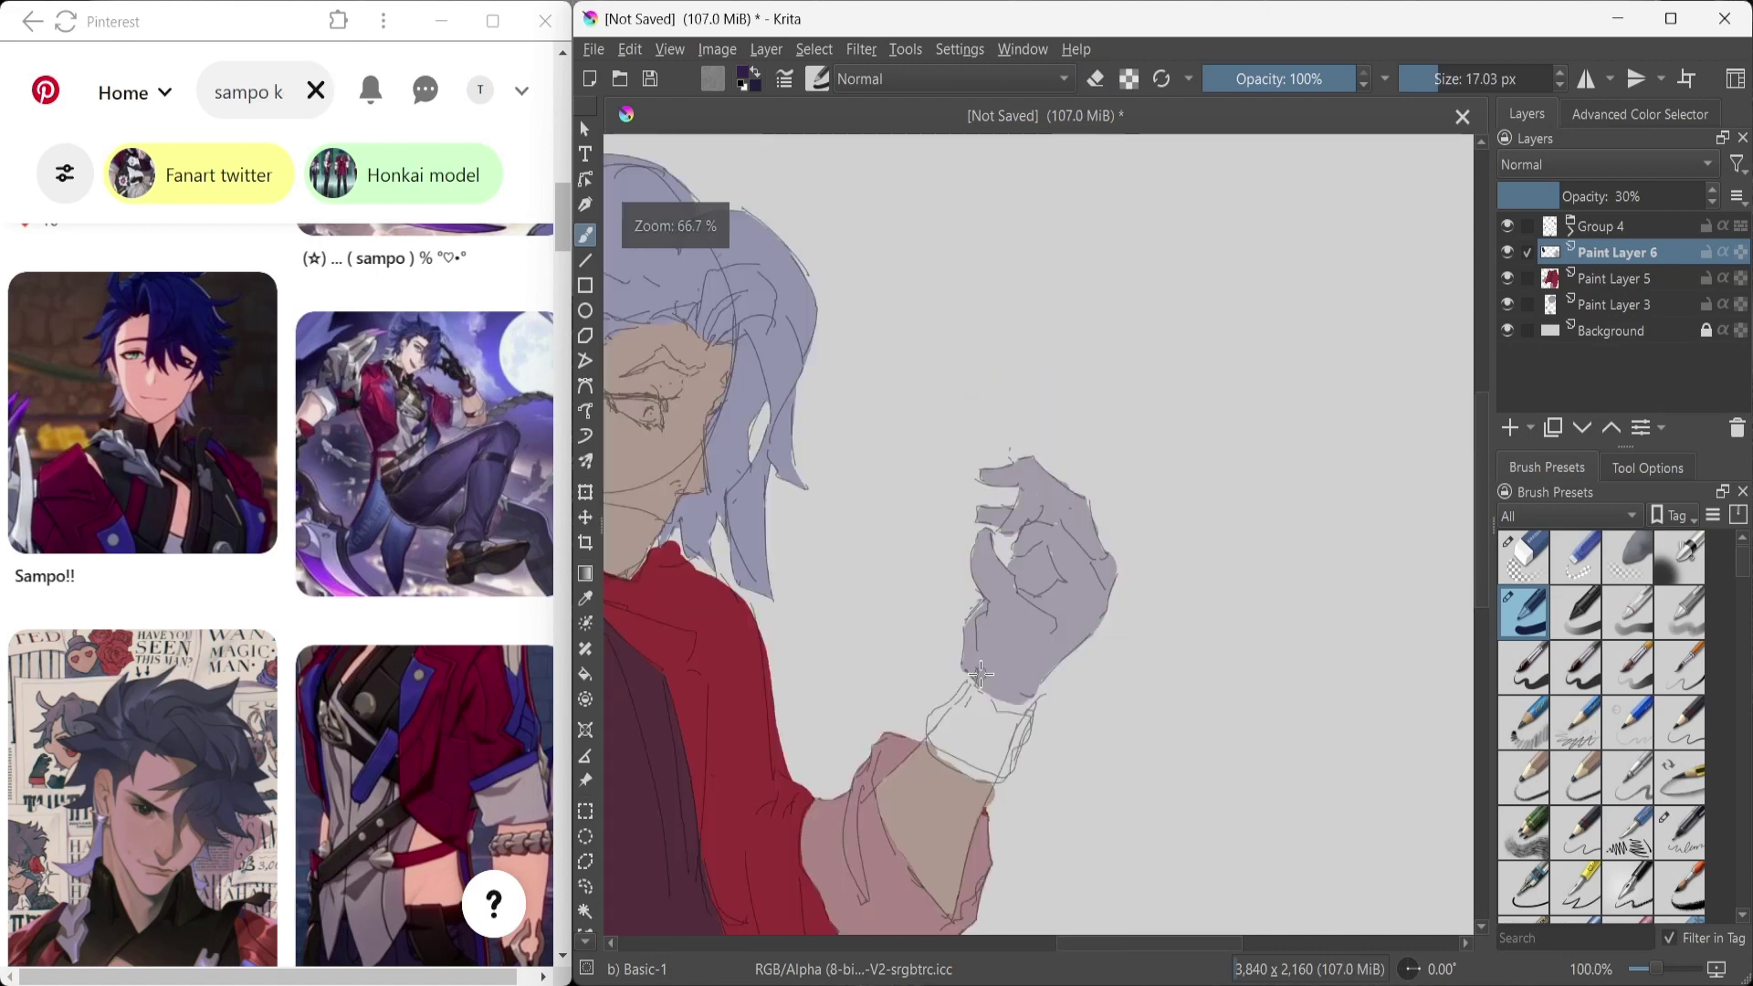
pyautogui.click(1698, 196)
# Step: Clean up the glove's fingers and outer edges by erasing dark purple overspill with the 17.03 px brush
pyautogui.press('+')
pyautogui.press('+')
pyautogui.press('+')
pyautogui.press('e')
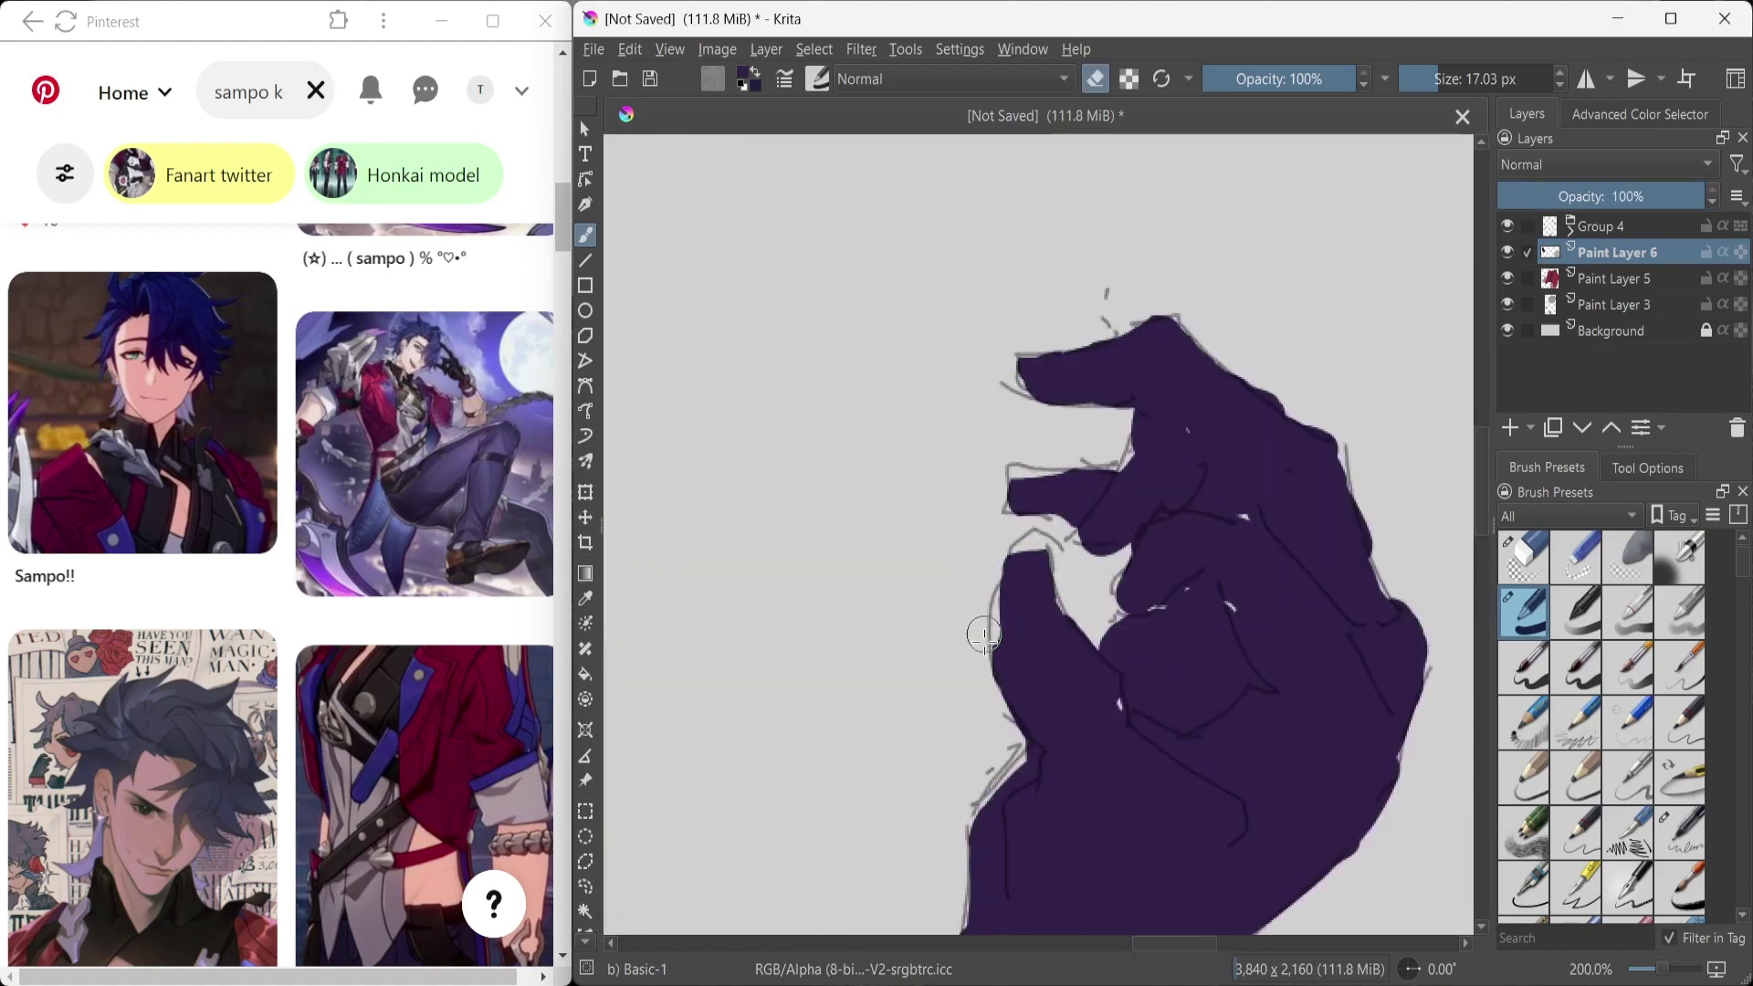
pyautogui.press('e')
pyautogui.press('+')
pyautogui.scroll(-5, 1260, 521)
pyautogui.scroll(5, 1189, 520)
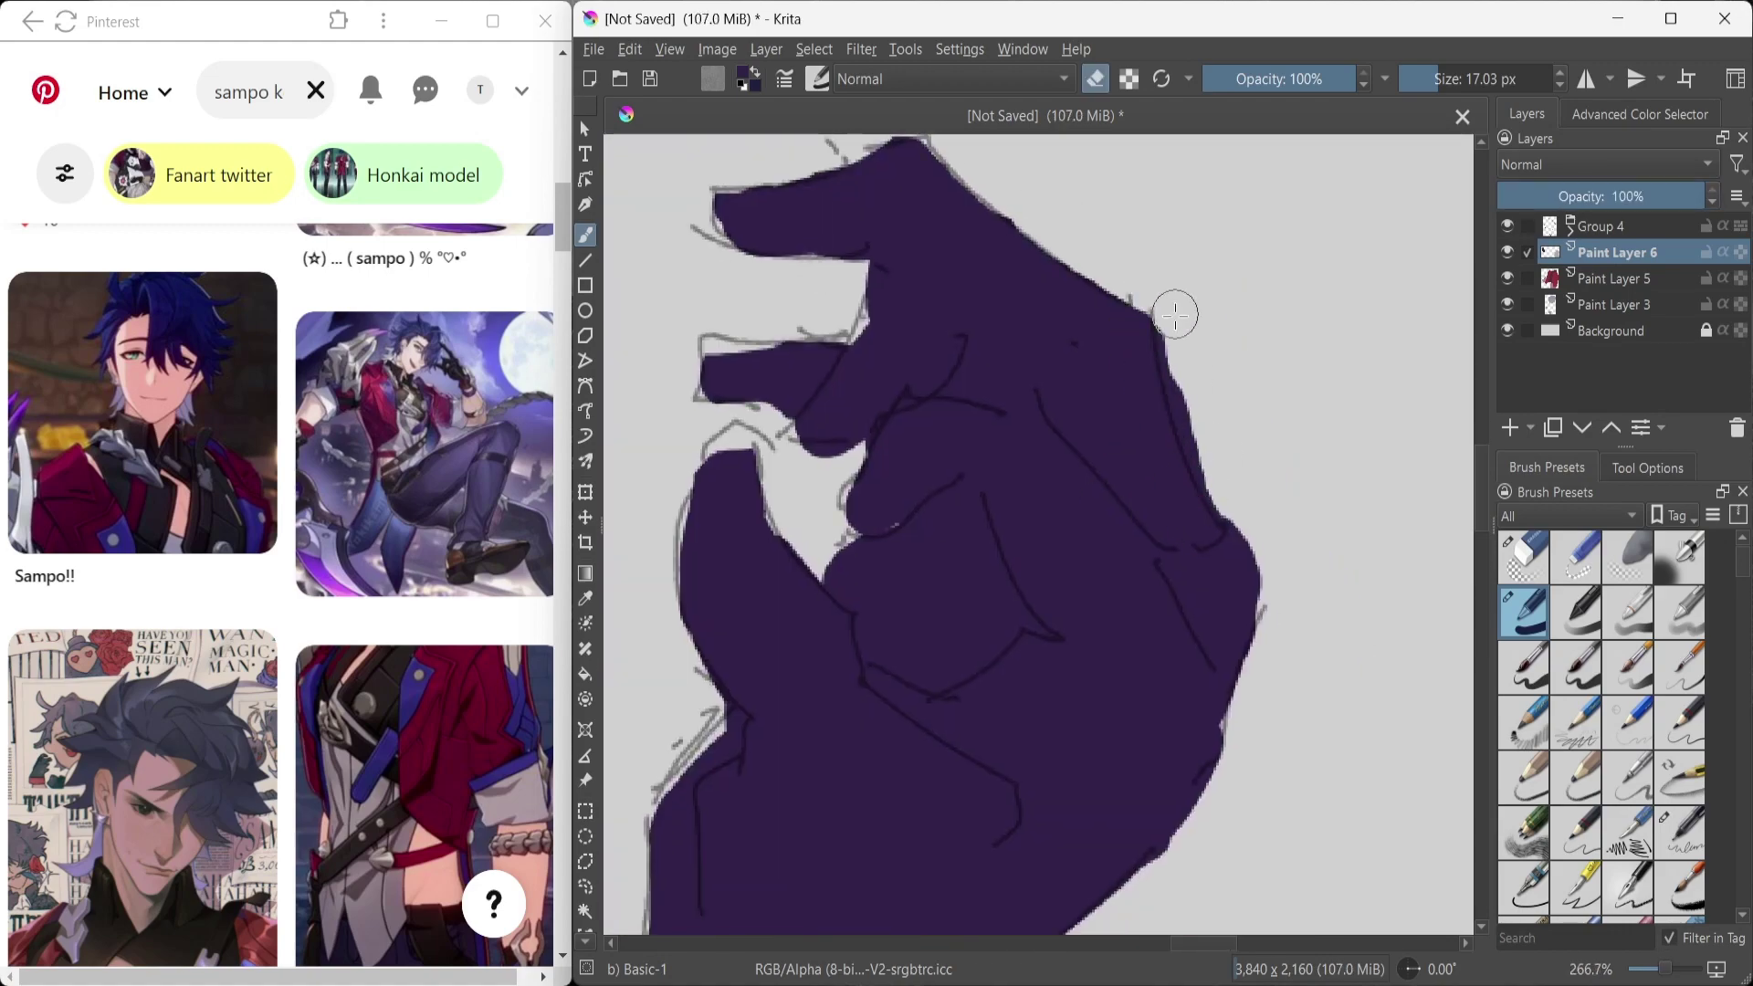
pyautogui.scroll(-3, 1273, 630)
pyautogui.scroll(2, 1099, 501)
pyautogui.press('e')
# Step: Pick a dark plum and block in crossing bands on the raised glove's cuff, undoing the stray stroke
pyautogui.click(1640, 113)
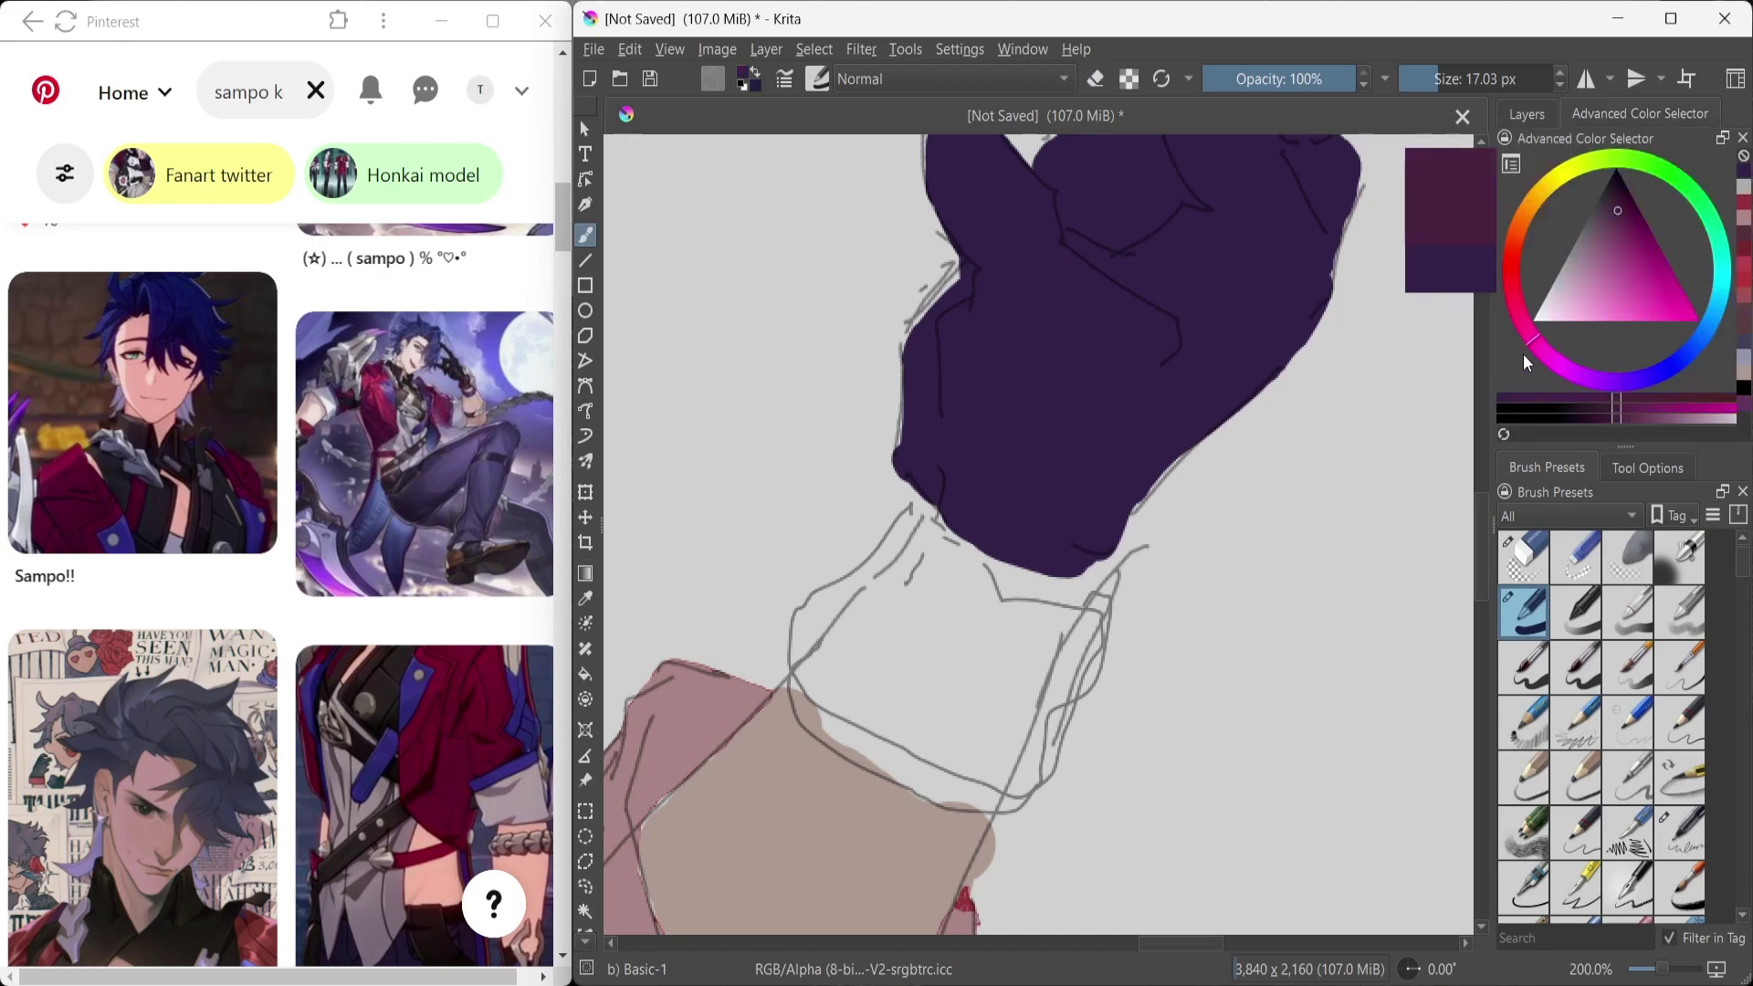
pyautogui.moveTo(1100, 593)
pyautogui.mouseDown()
pyautogui.moveTo(880, 566)
pyautogui.moveTo(941, 758)
pyautogui.moveTo(1041, 787)
pyautogui.mouseUp()
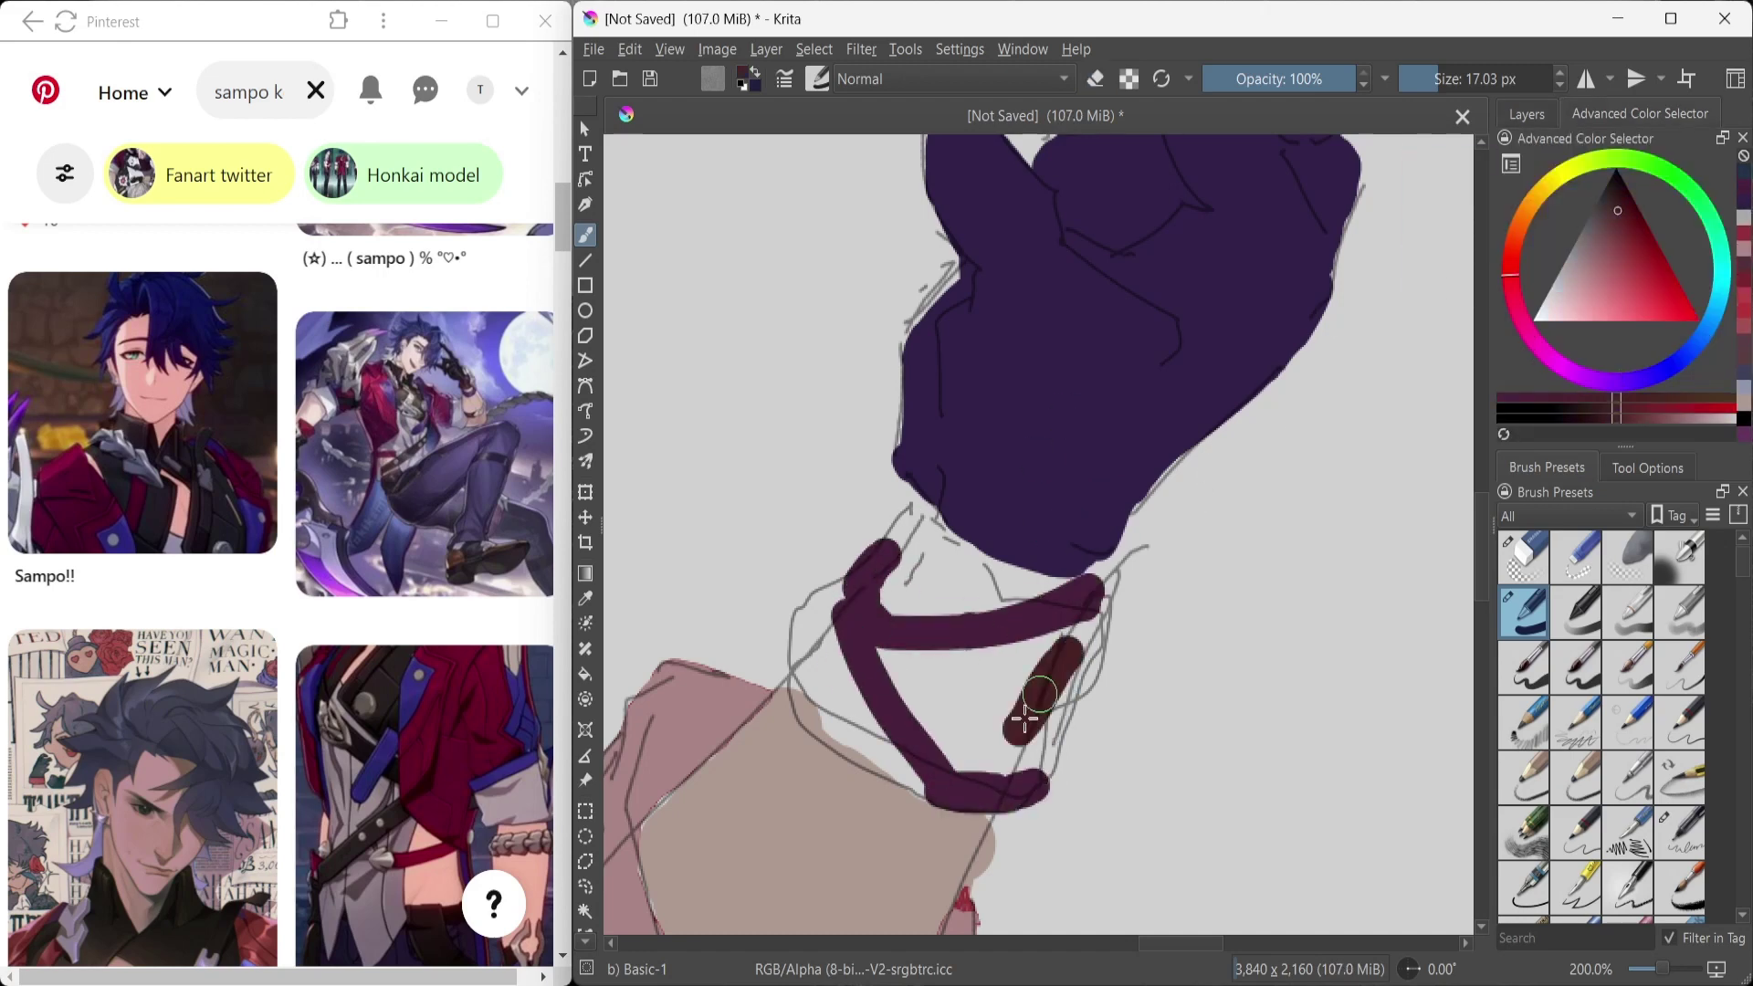
pyautogui.moveTo(1034, 580)
pyautogui.mouseDown()
pyautogui.moveTo(955, 581)
pyautogui.moveTo(853, 638)
pyautogui.moveTo(1066, 722)
pyautogui.mouseUp()
pyautogui.hotkey('ctrl', 'z')
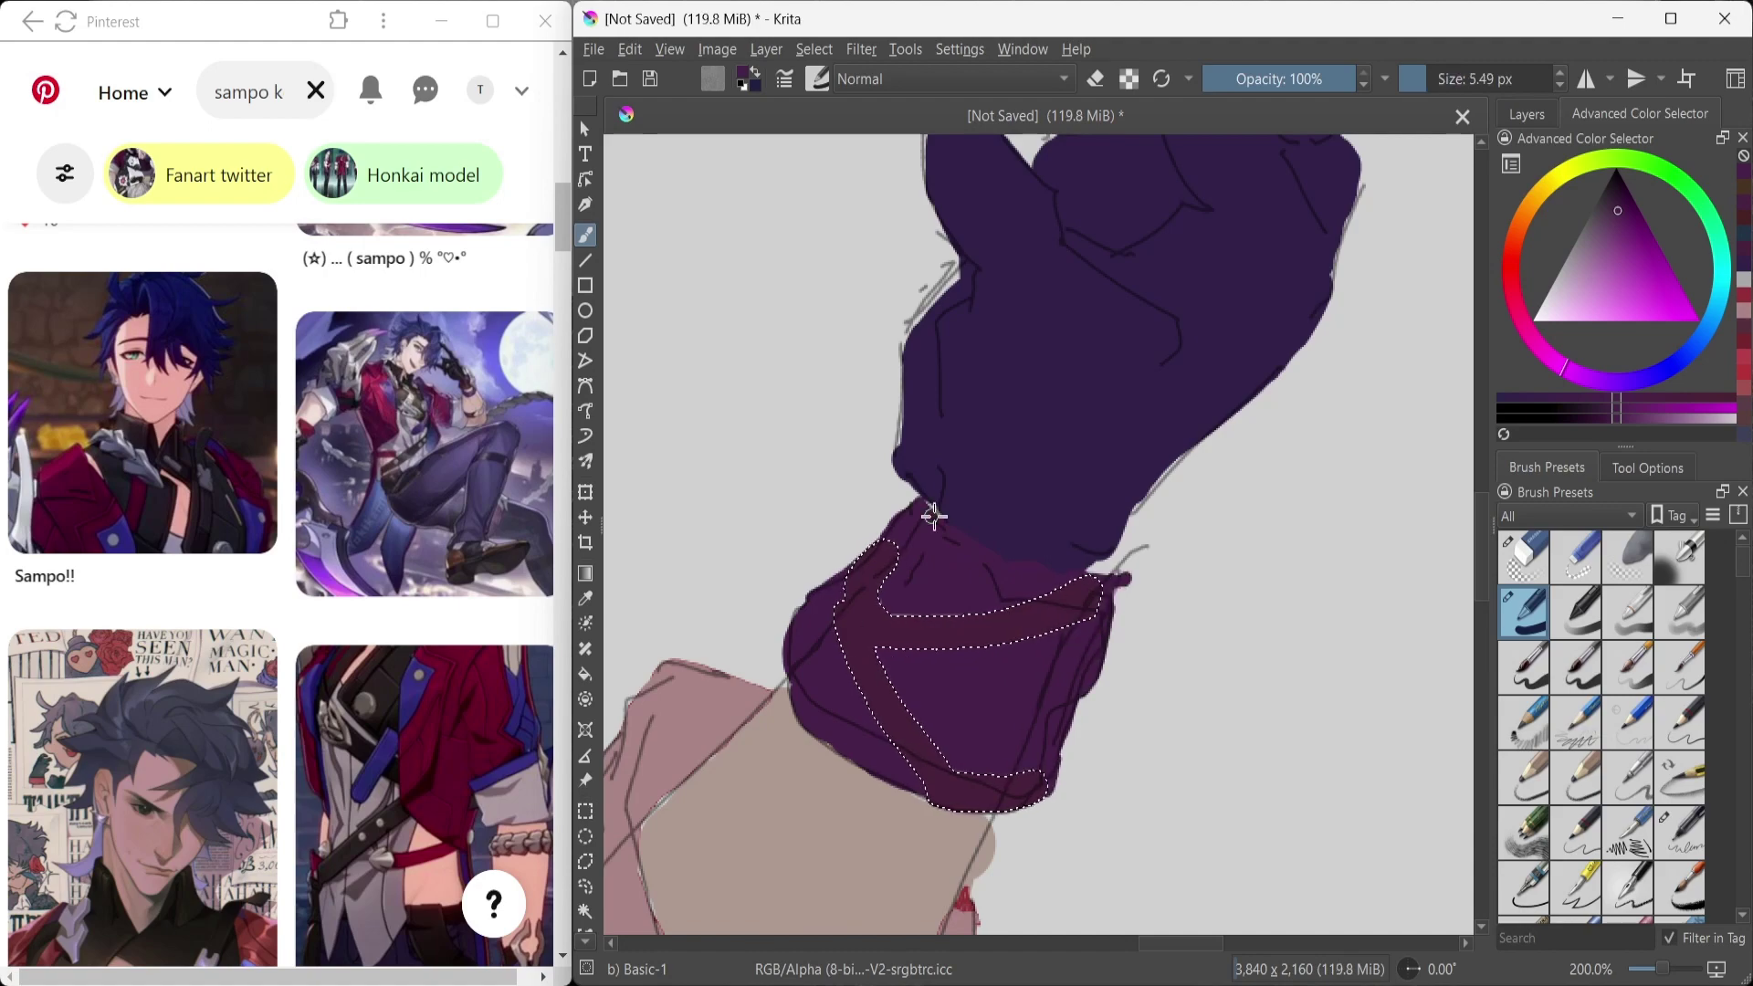
# Step: Tidy the purple glove cuff's edges at the wrist with a 23.29 px brush and clear the selection
pyautogui.moveTo(1117, 589); pyautogui.dragTo(1245, 548)
pyautogui.press('e')
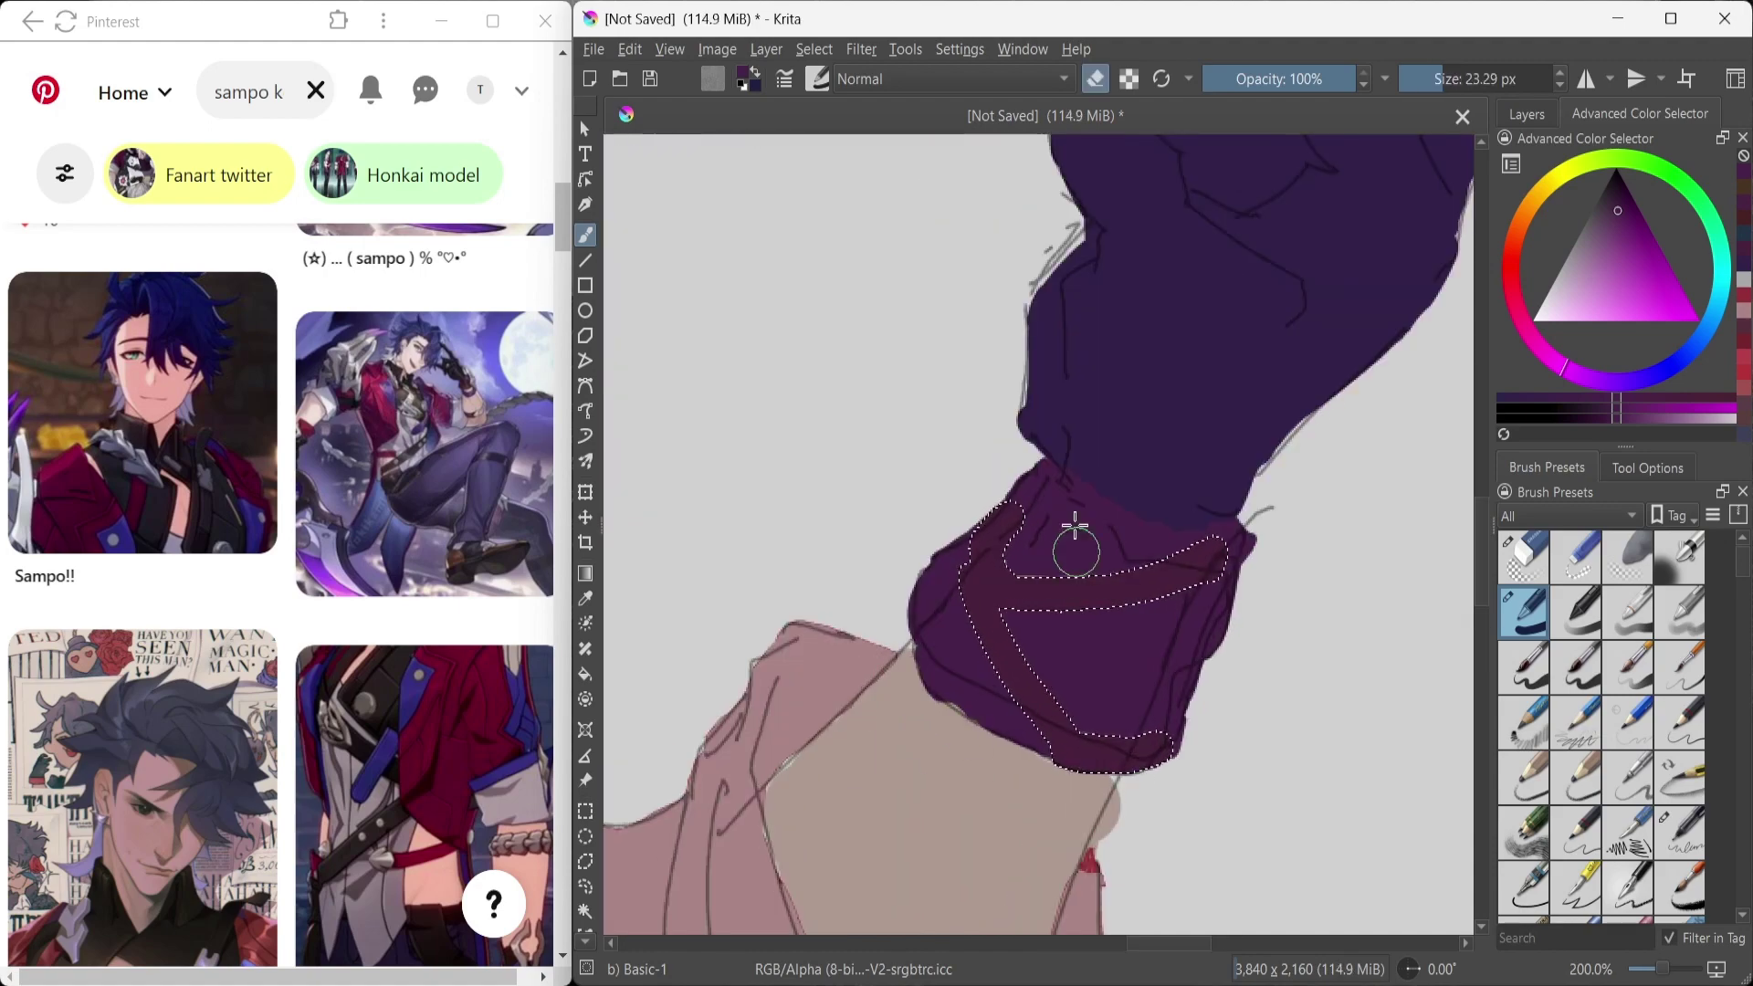
pyautogui.hotkey('ctrl', 'shift', 'a')
pyautogui.press('+')
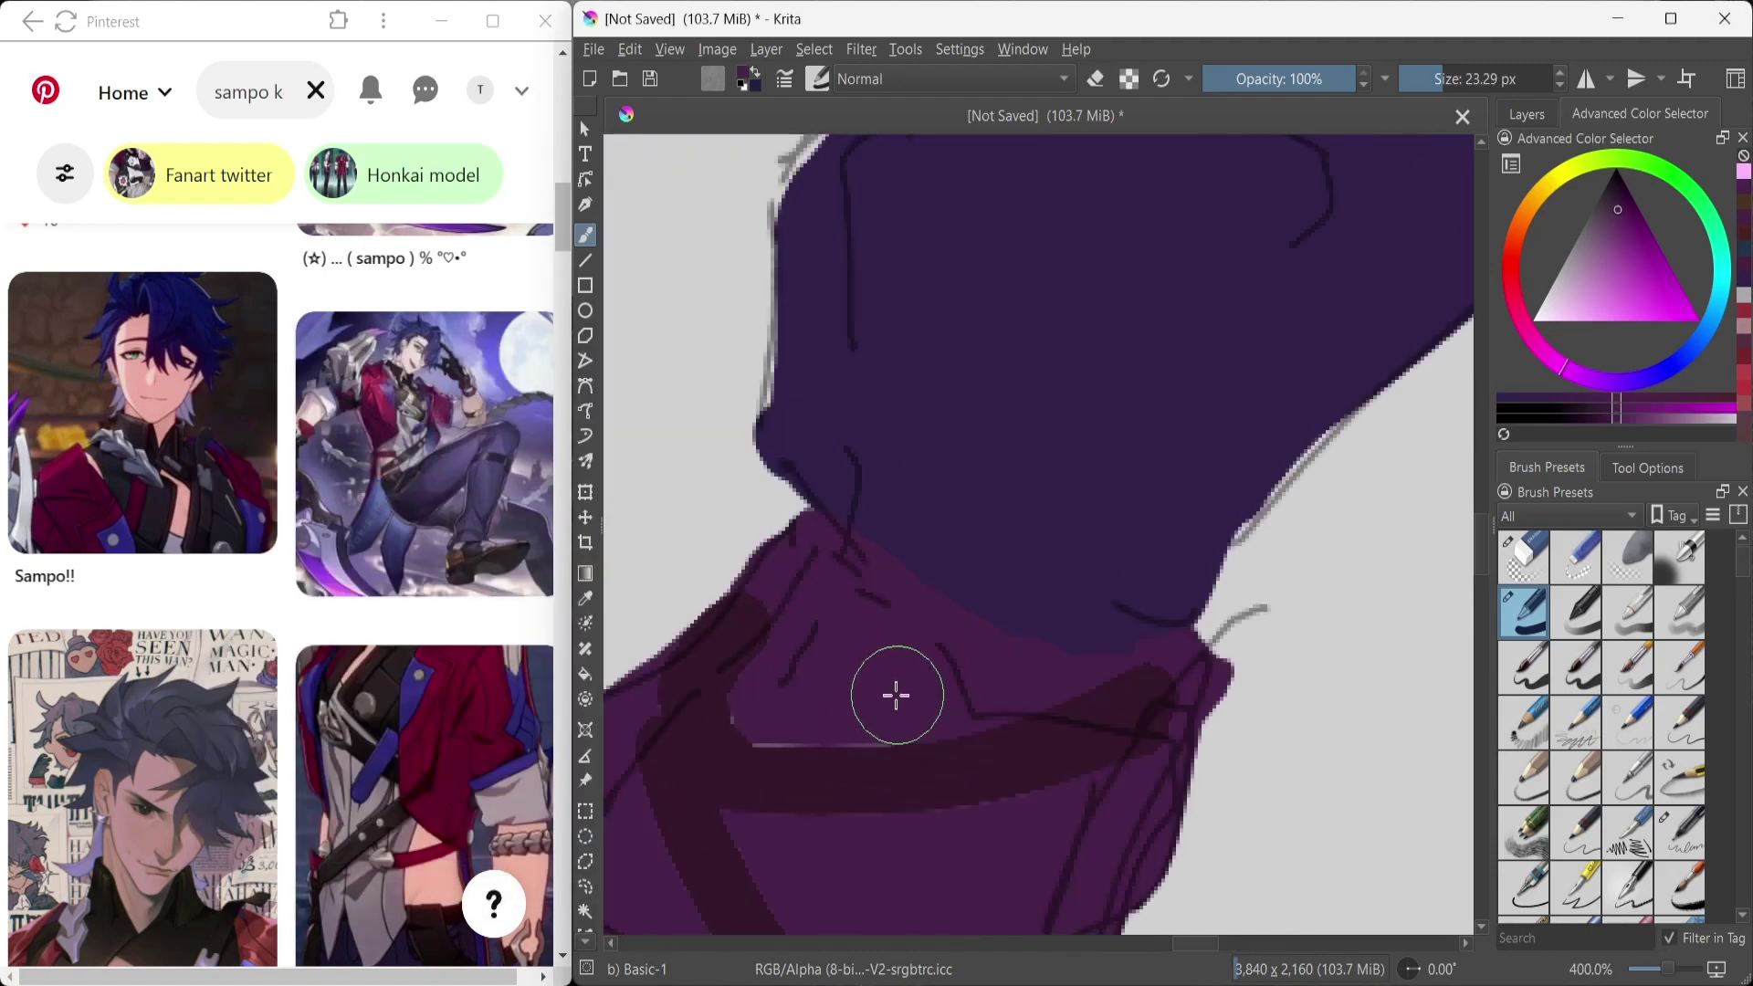
pyautogui.scroll(-6, 783, 702)
pyautogui.scroll(2, 931, 607)
# Step: Toggle the visibility of Paint Layers 6 and 5 to examine which colour areas each layer holds
pyautogui.click(1526, 114)
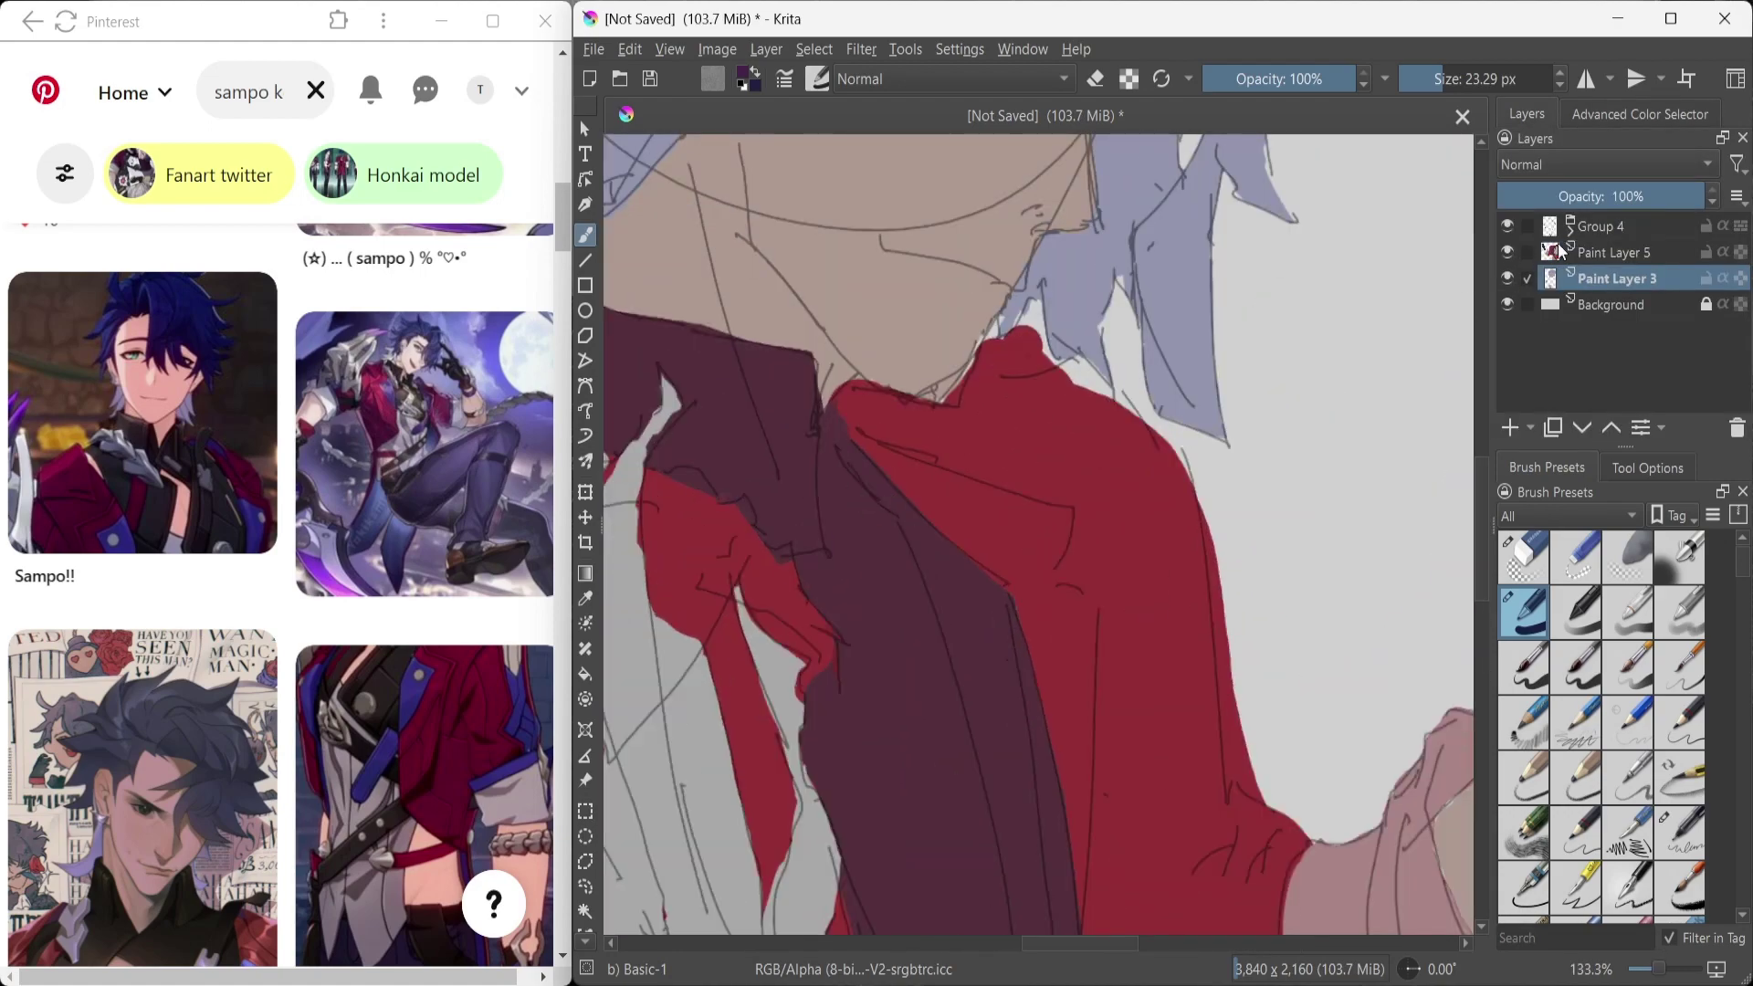
pyautogui.click(1512, 252)
pyautogui.press('-')
pyautogui.scroll(3, 1060, 450)
pyautogui.scroll(-3, 1059, 450)
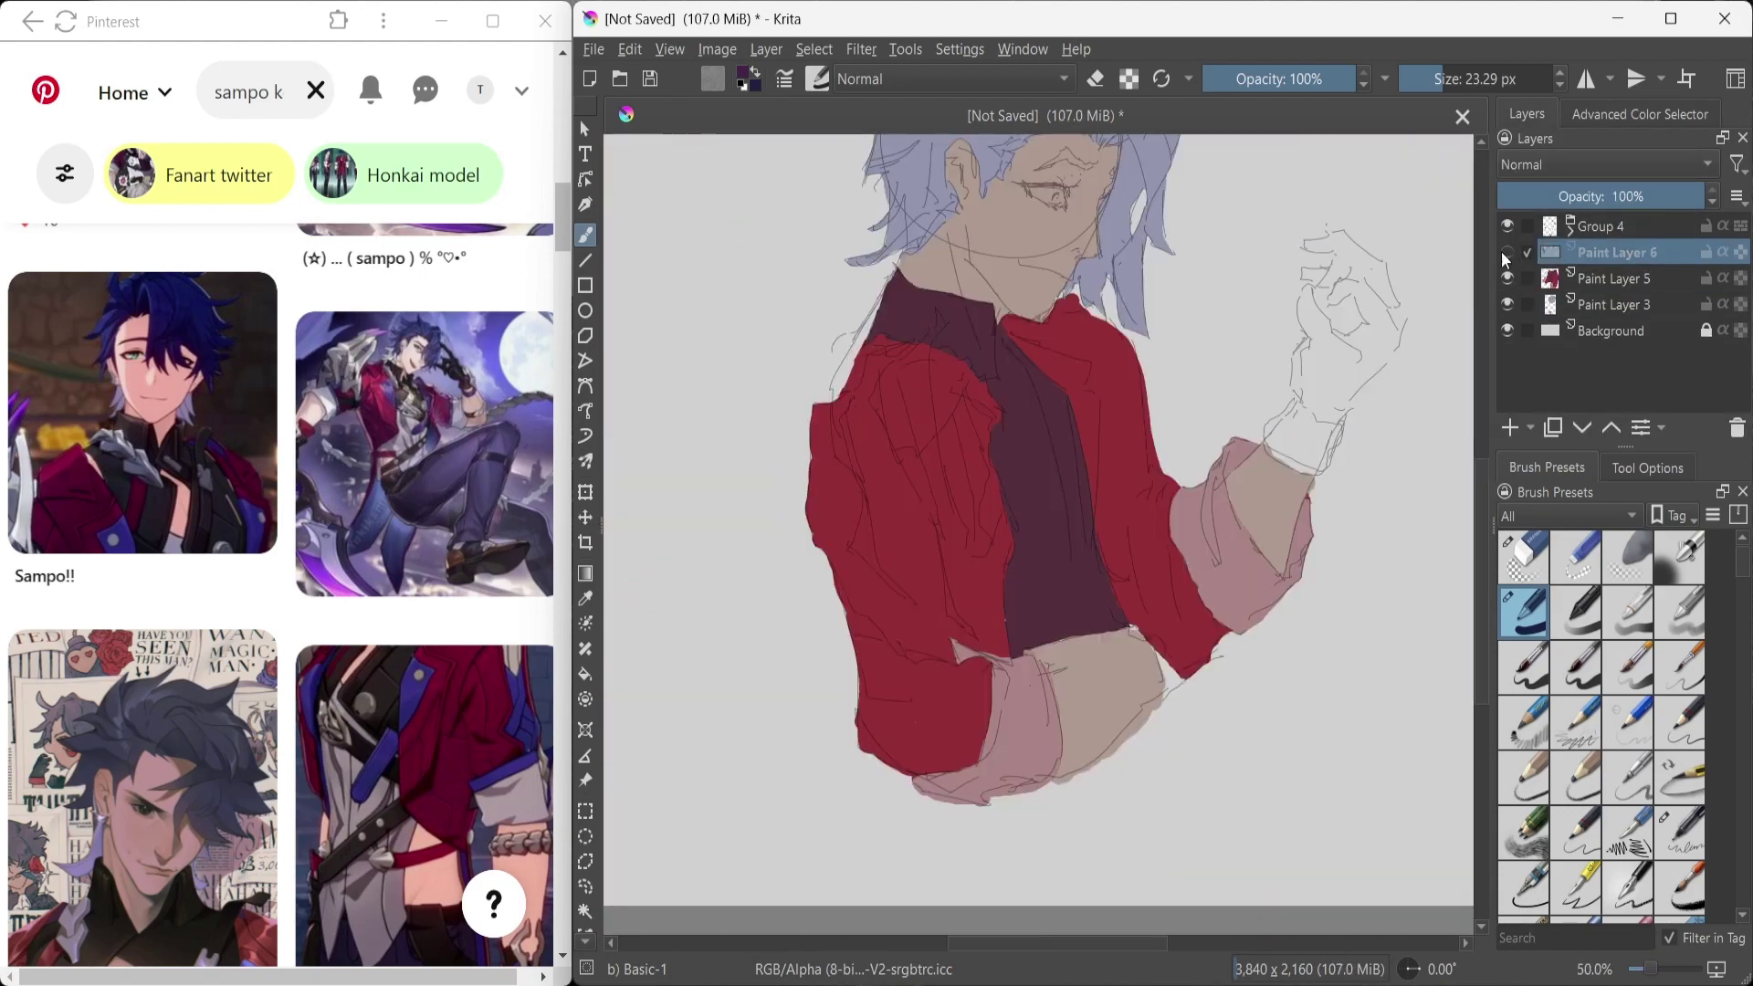
pyautogui.press('Insert')
pyautogui.click(1506, 279)
pyautogui.press('+')
pyautogui.press('+')
pyautogui.click(1506, 278)
pyautogui.scroll(-3, 917, 552)
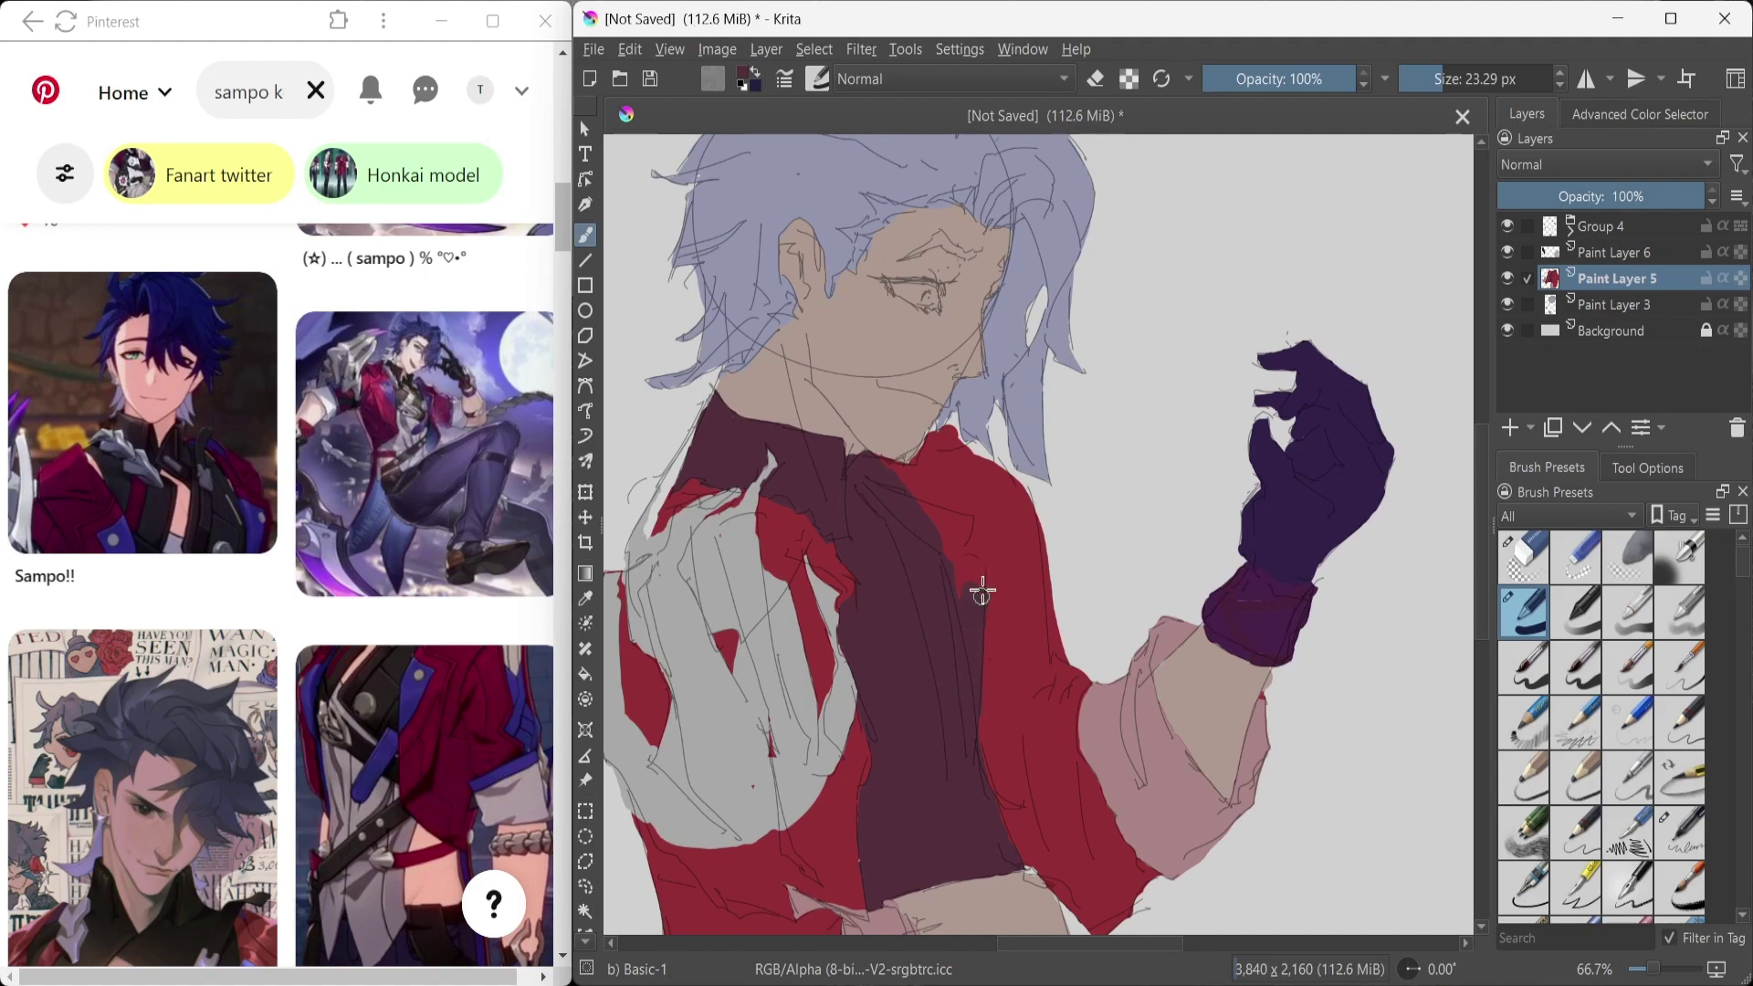
# Step: Mirror the canvas view horizontally and examine the proportions of the whole figure
pyautogui.moveTo(982, 591); pyautogui.dragTo(958, 620)
pyautogui.press('m')
pyautogui.scroll(-3, 916, 653)
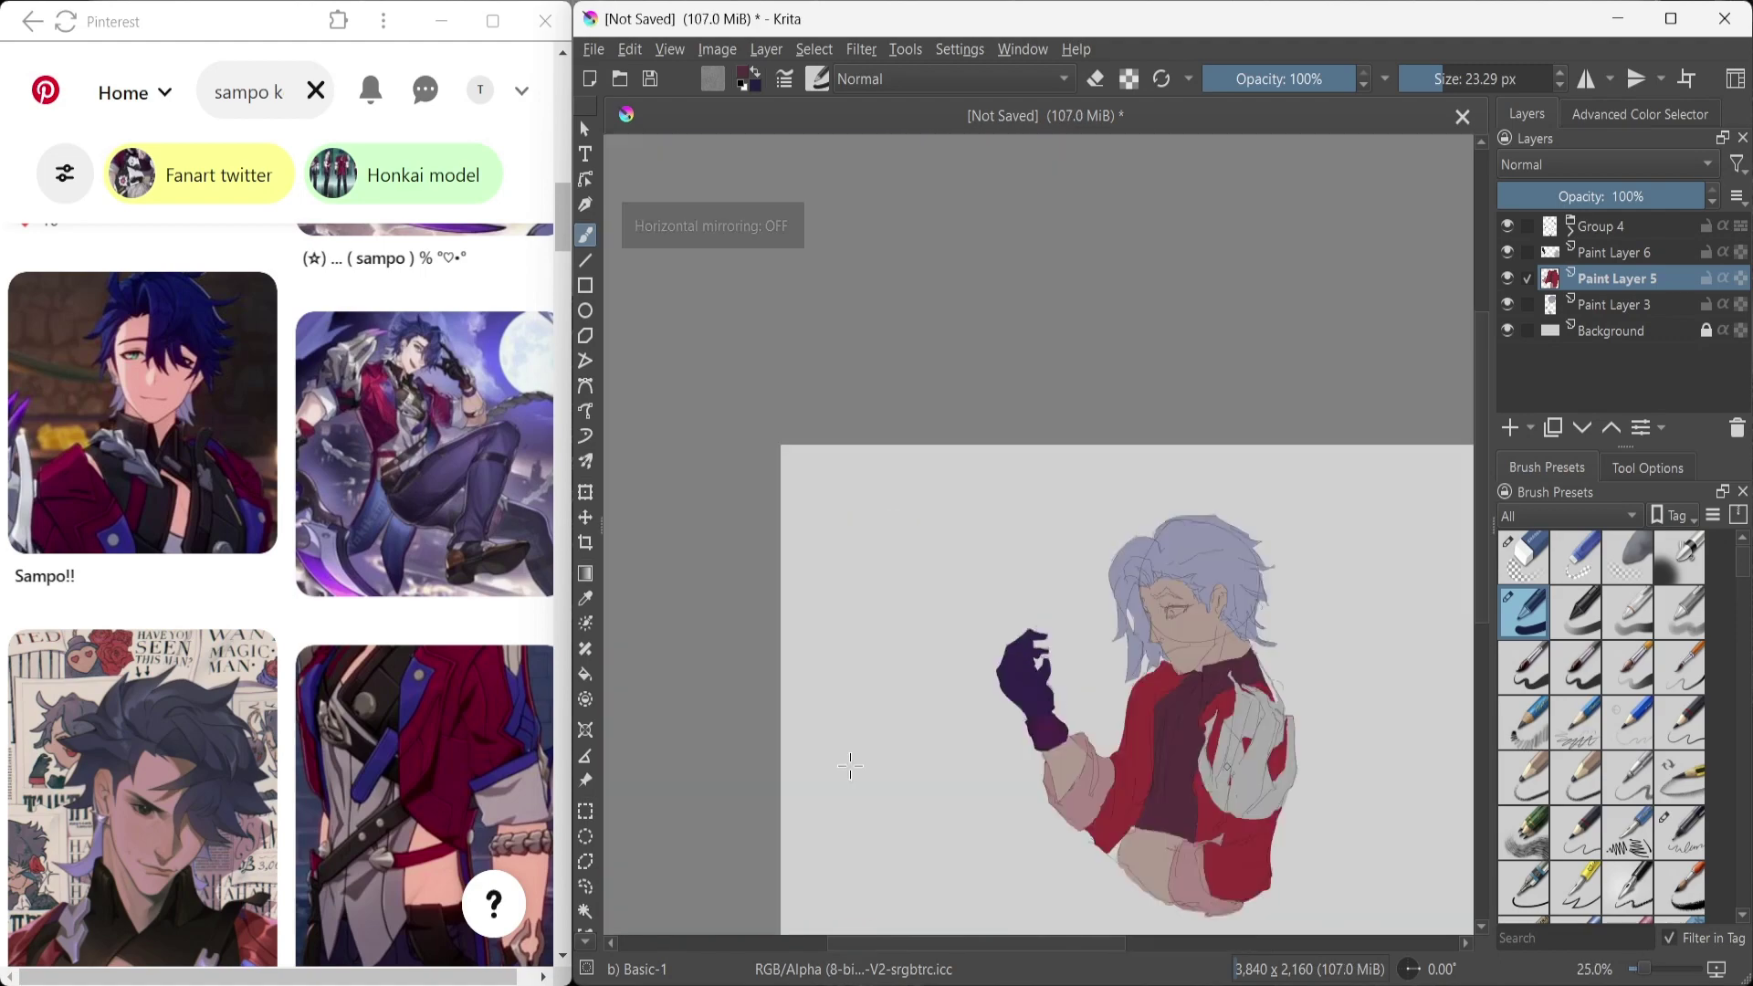
pyautogui.scroll(2, 1108, 660)
pyautogui.scroll(3, 1091, 784)
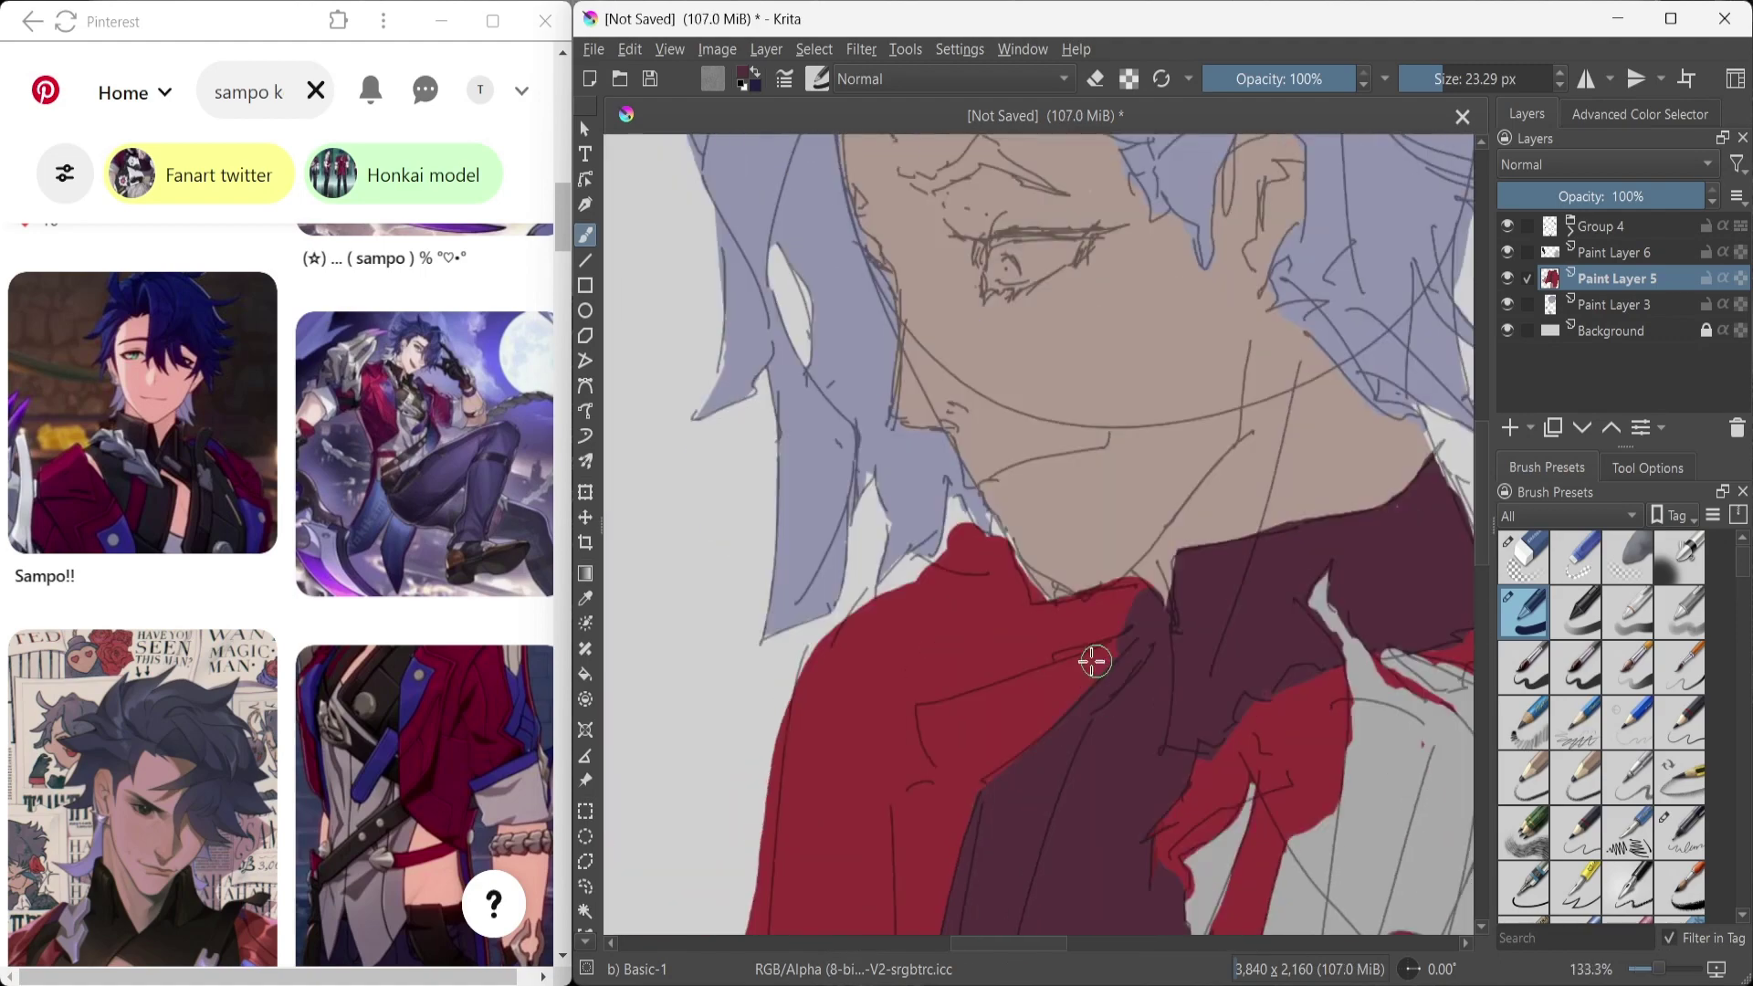
# Step: Paint the purple glove cuff at the hand end of the folded forearm on Paint Layer 6, using an 11.27 px brush
pyautogui.scroll(-4, 1119, 632)
pyautogui.press('pageup')
pyautogui.scroll(4, 1040, 749)
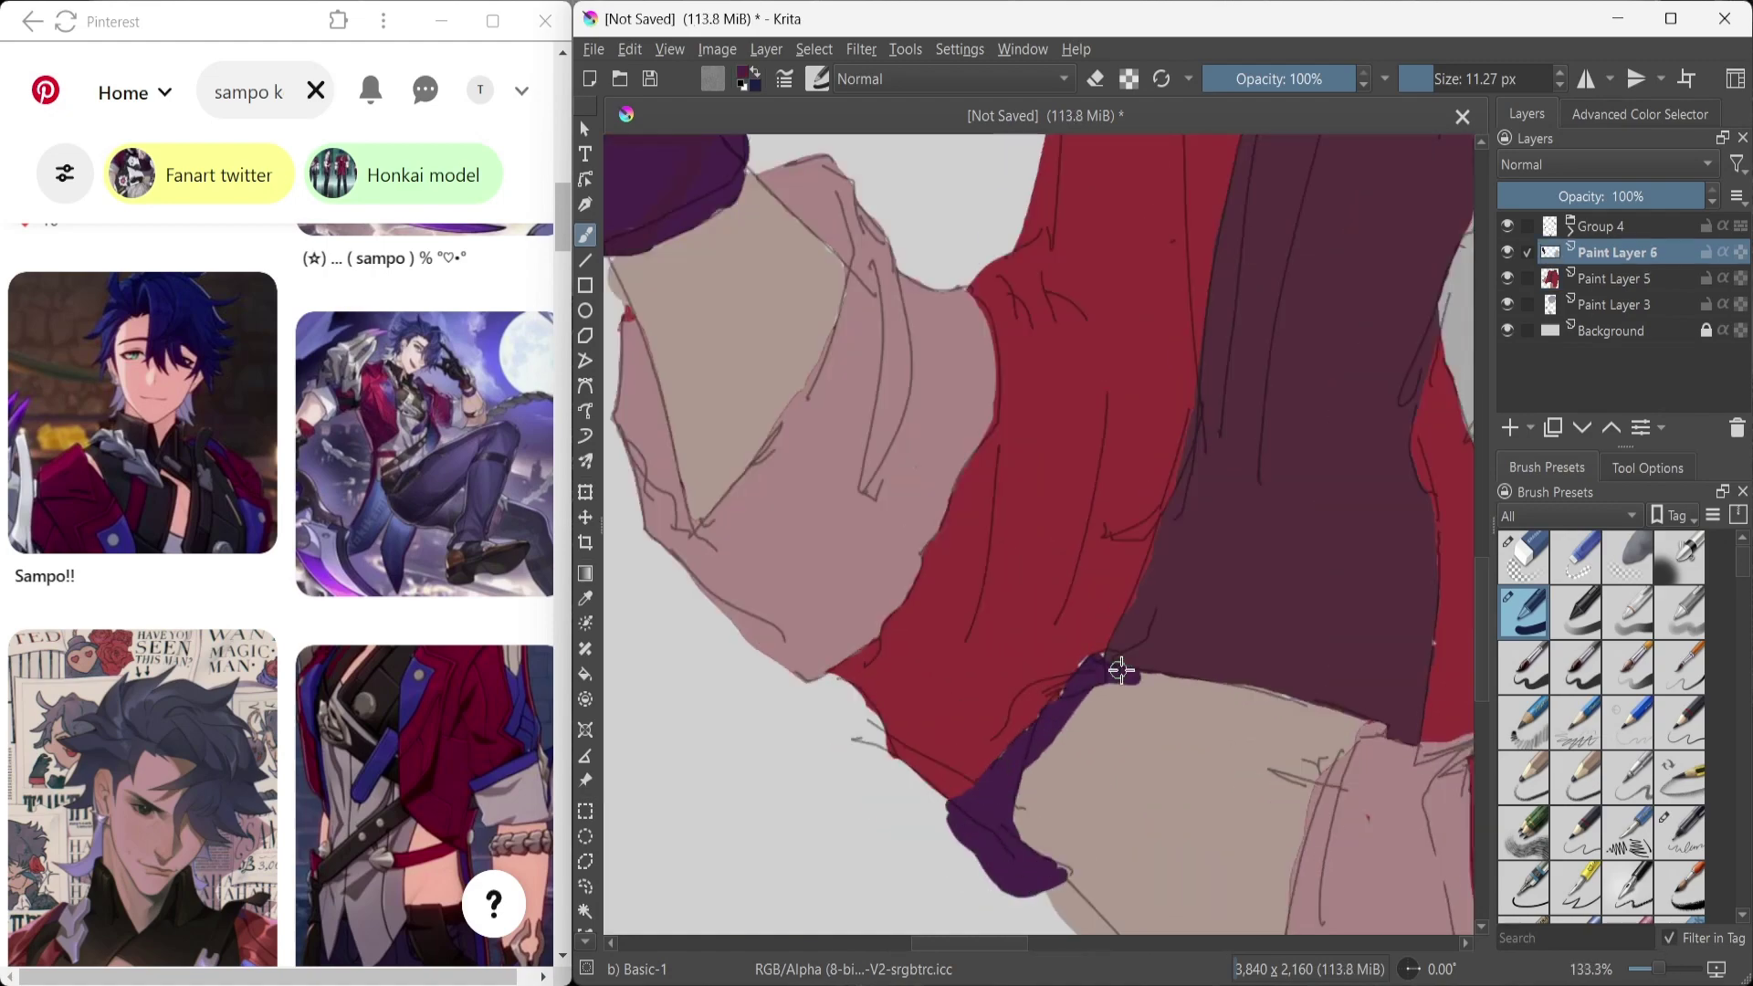
pyautogui.scroll(1, 1087, 730)
pyautogui.scroll(-3, 1020, 770)
# Step: Erase the skin colour overspill below the folded forearm on Paint Layer 3 at 33.56 px, ending on Paint Layer 5
pyautogui.press('pagedown')
pyautogui.press('pagedown')
pyautogui.scroll(2, 1123, 628)
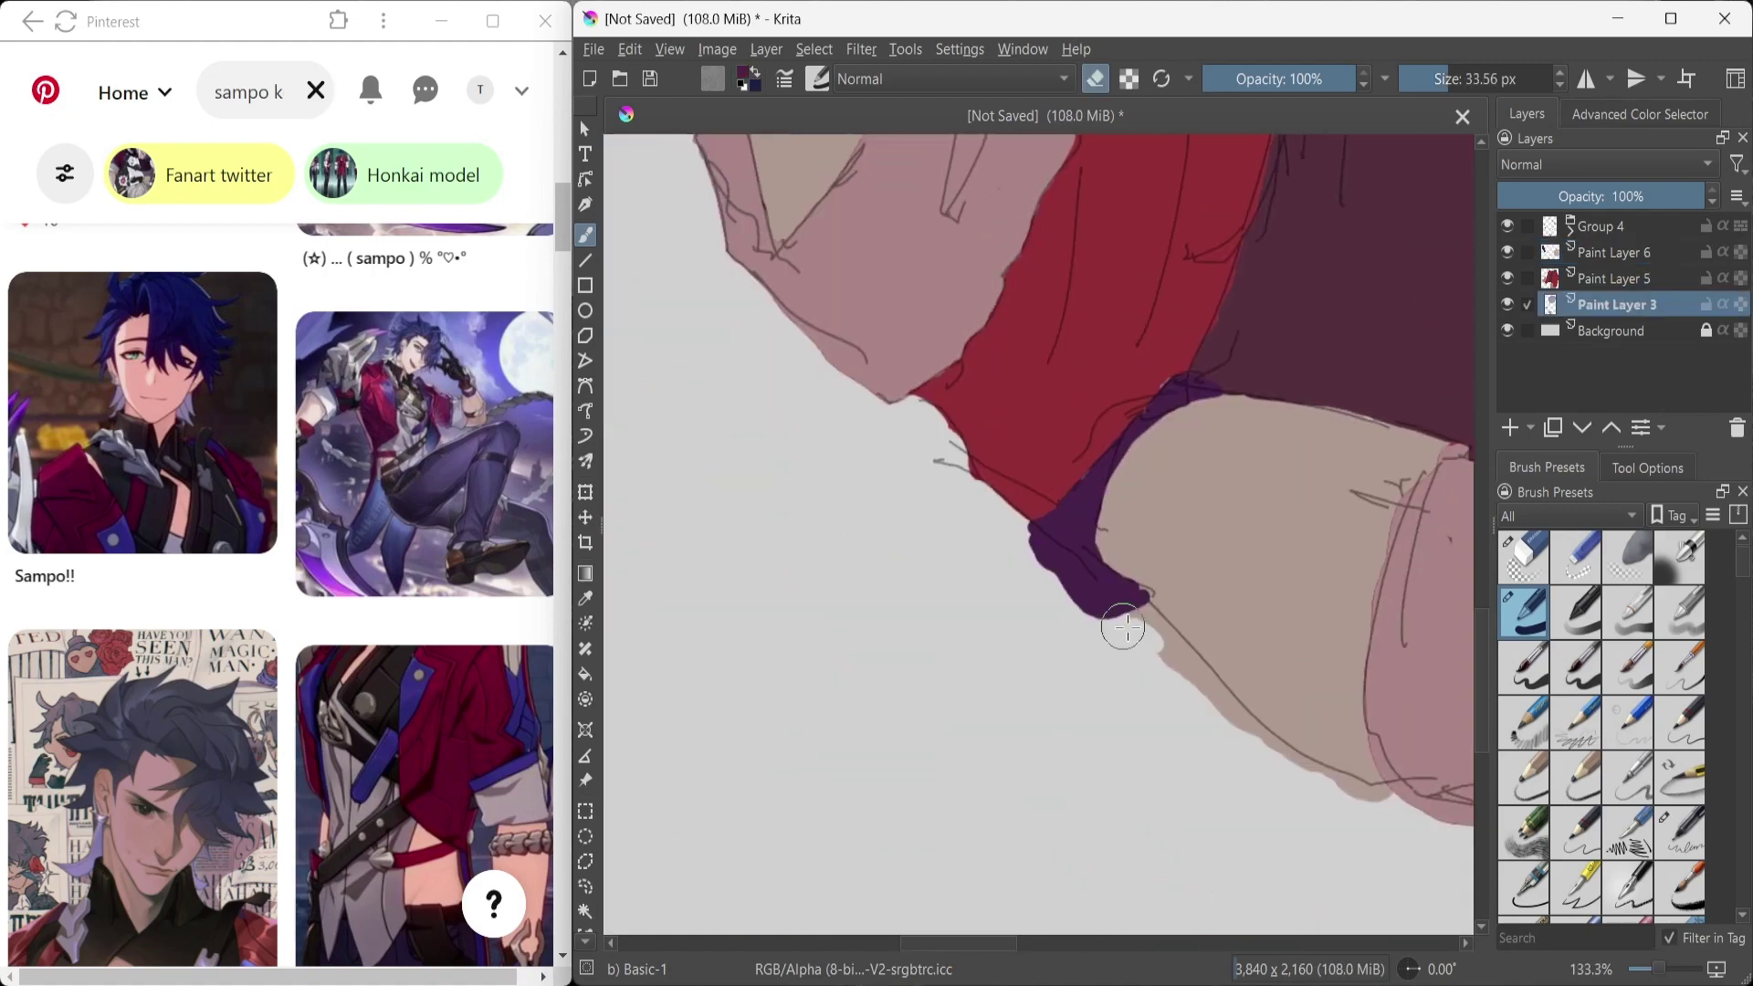
pyautogui.scroll(-2, 1247, 765)
pyautogui.scroll(2, 1130, 649)
pyautogui.press('pageup')
pyautogui.scroll(-4, 1037, 626)
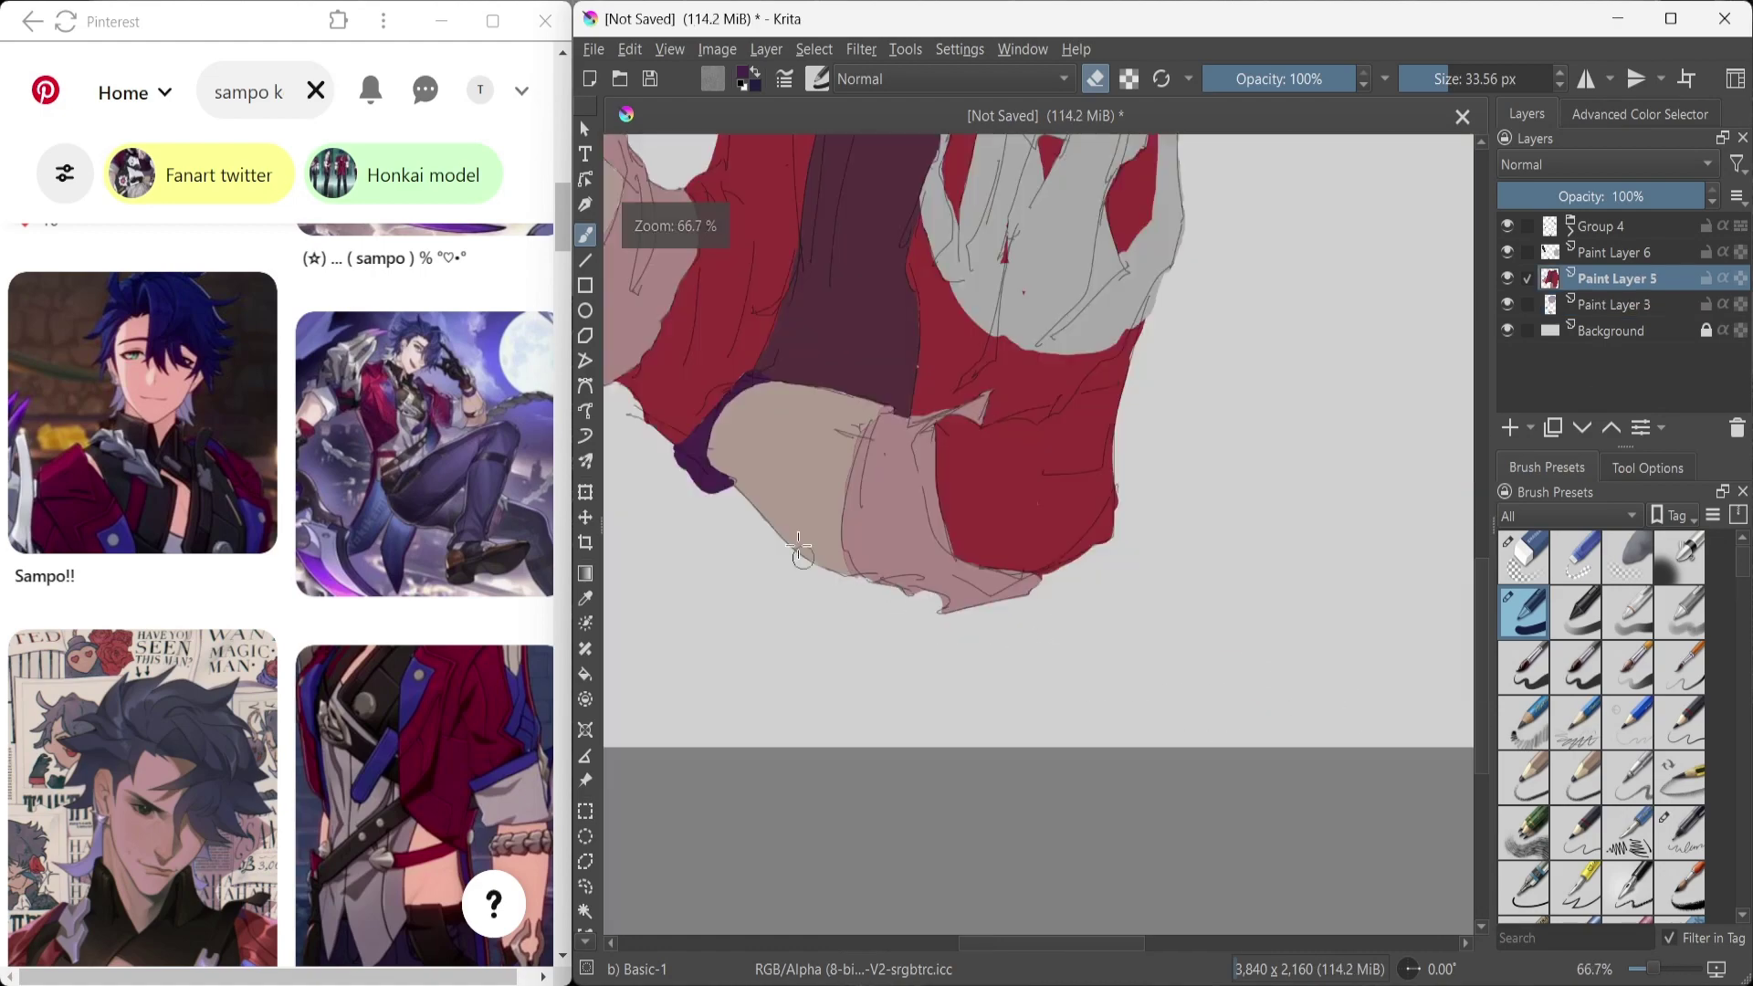